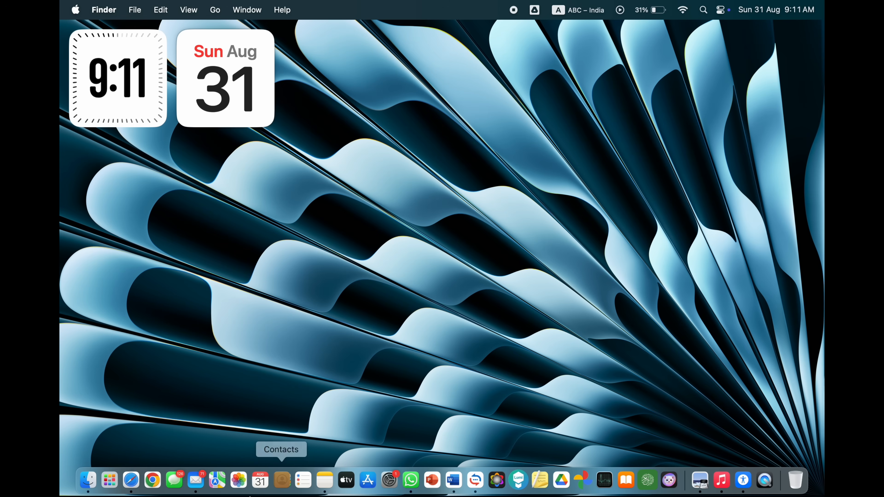
Step: In Safari, search Google for 'notebooklm' and open the Google NotebookLM site
click(132, 483)
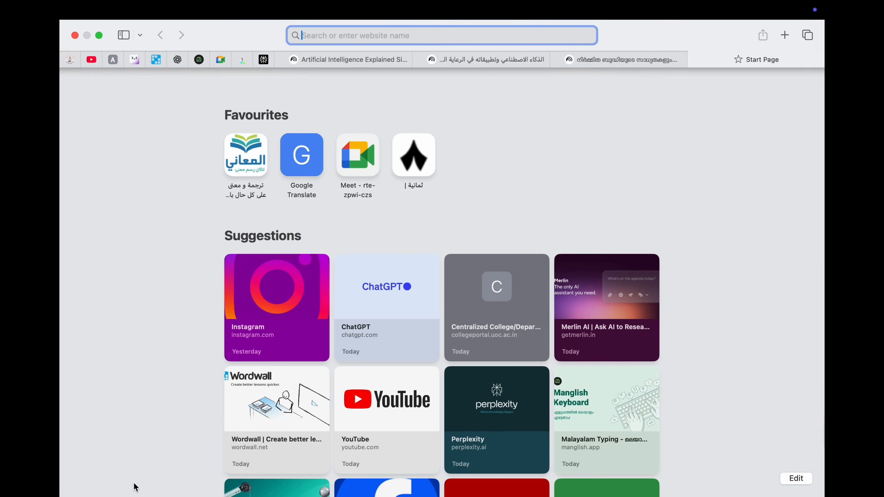
text(goo)
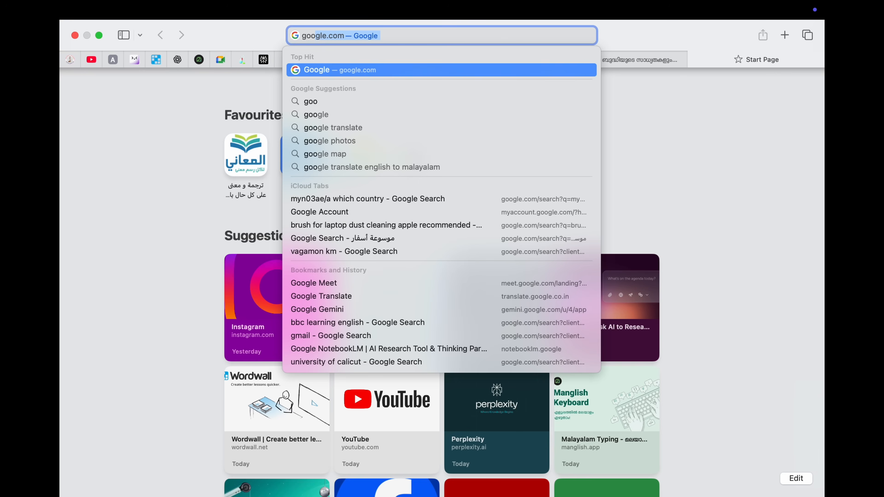
key(Return)
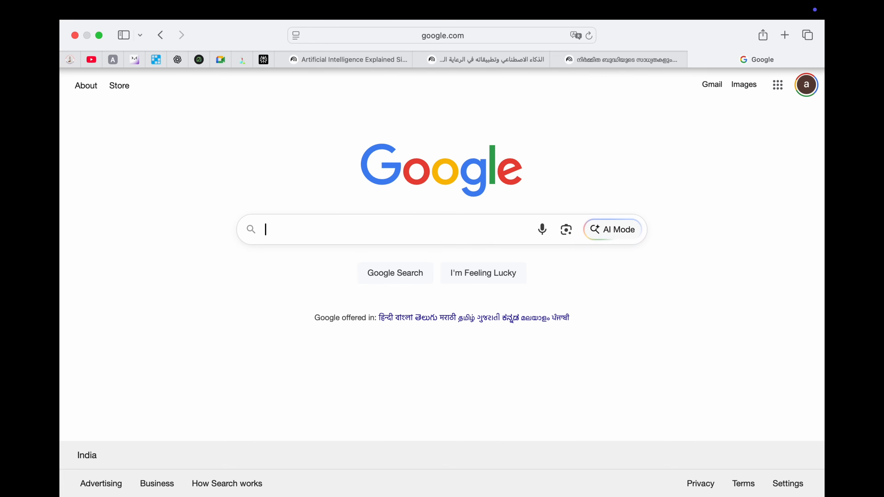
text(note)
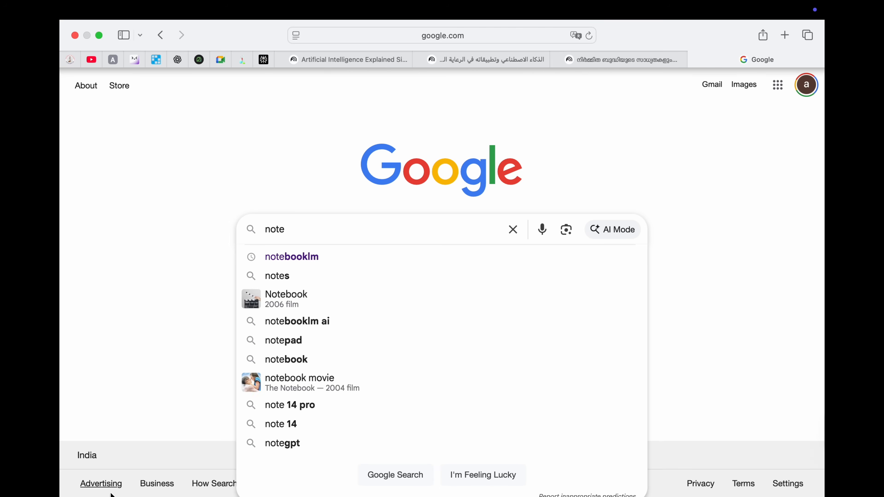
click(316, 257)
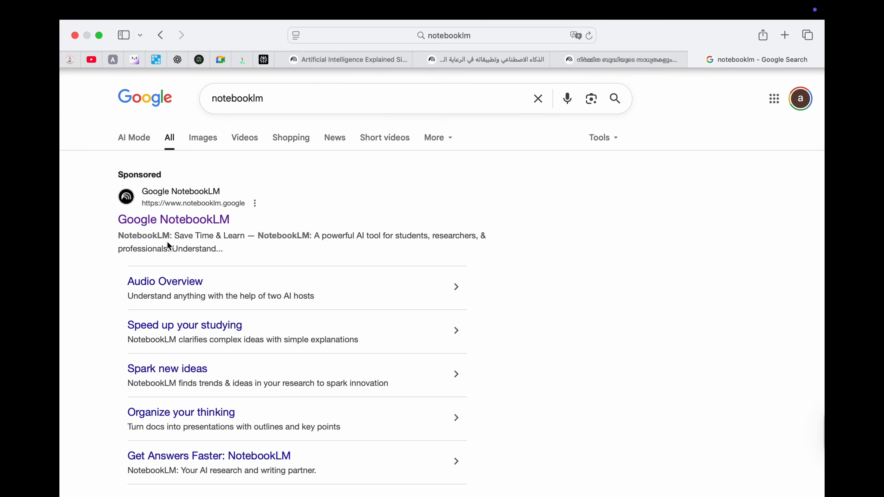
click(179, 223)
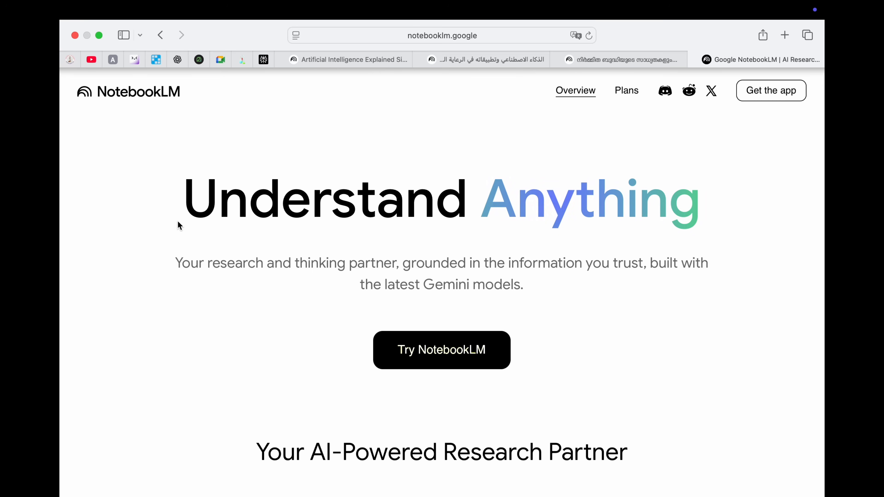
Step: Browse the NotebookLM landing page's feature sections, then return toward the Understand Anything headline
scroll(178, 225, down, 2)
scroll(178, 225, down, 4)
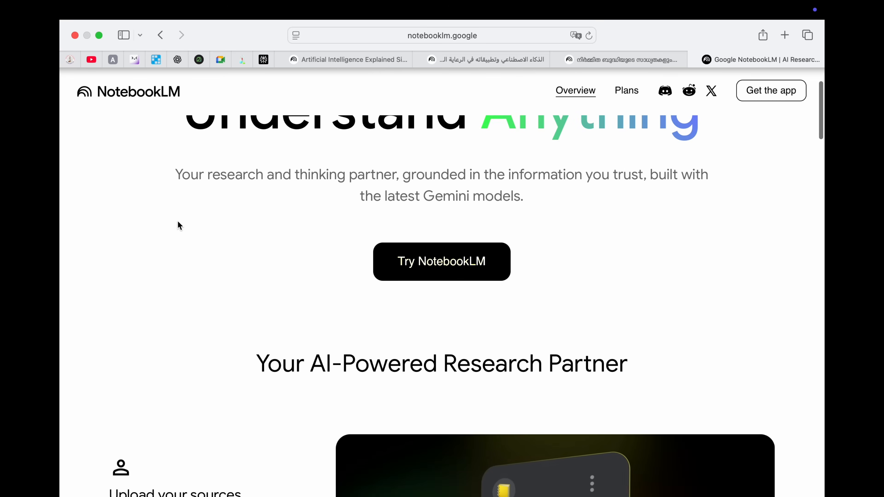
scroll(178, 226, down, 9)
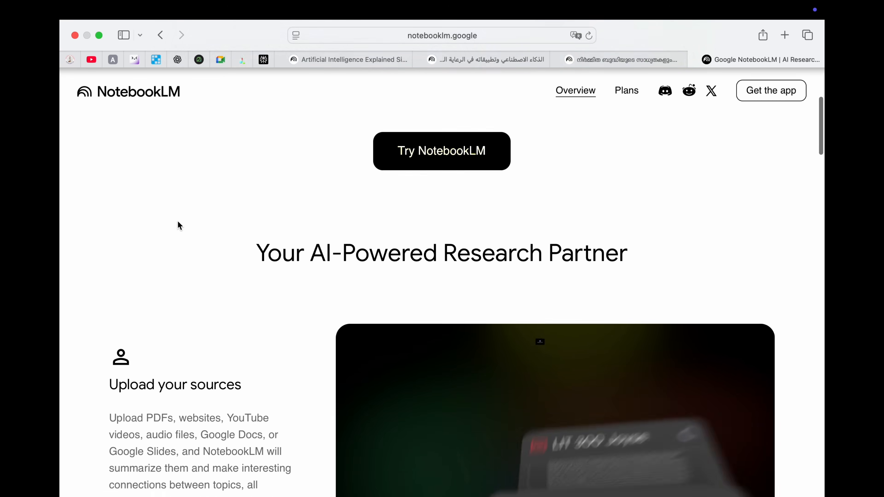
scroll(178, 225, down, 8)
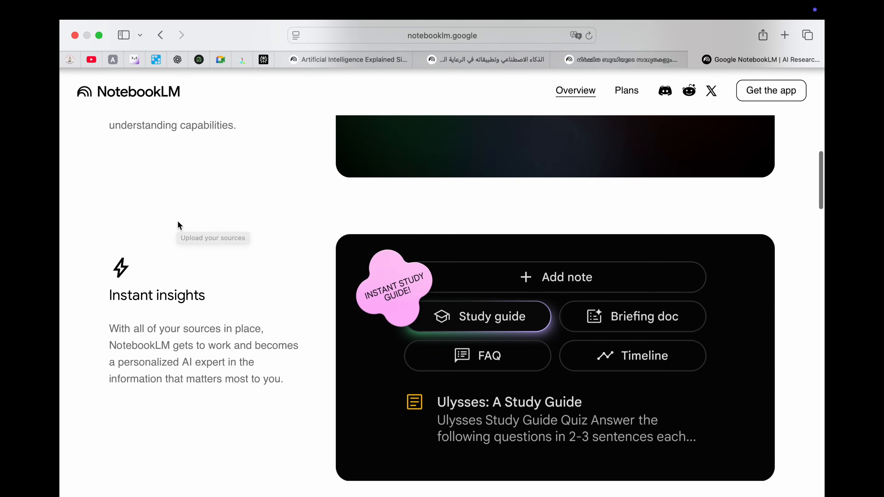
scroll(178, 226, down, 2)
scroll(178, 226, down, 10)
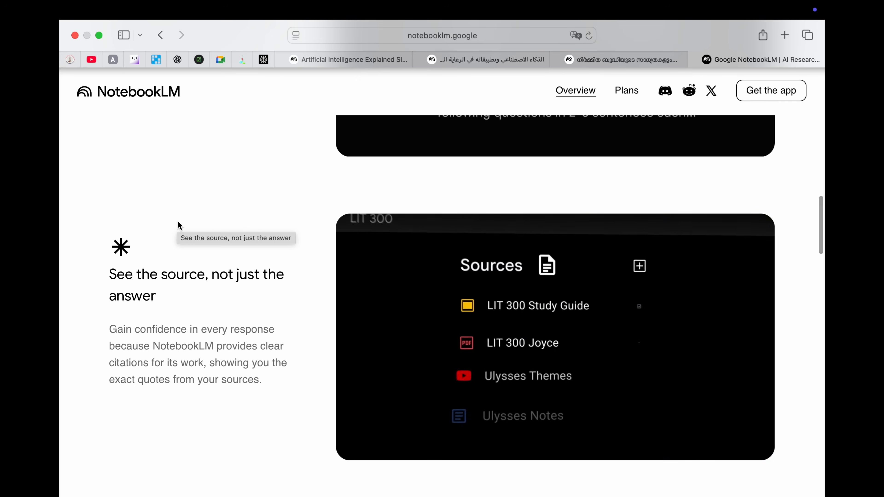
scroll(178, 223, down, 5)
scroll(178, 222, down, 15)
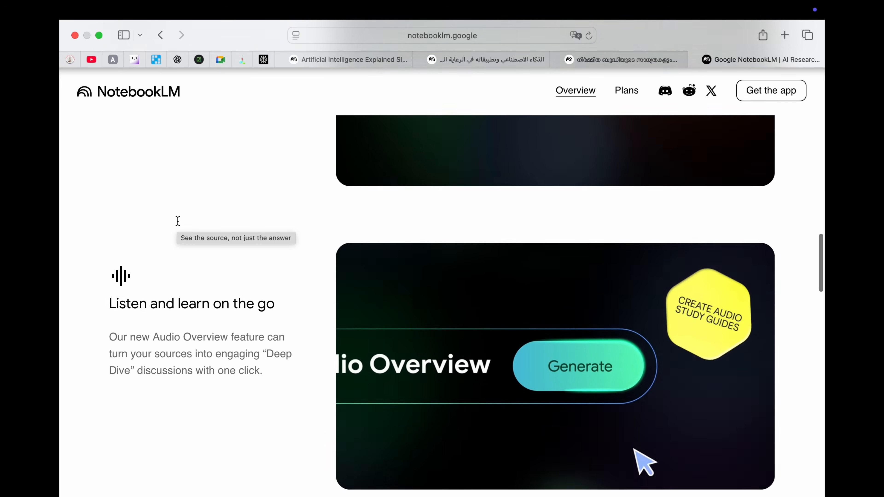
scroll(178, 221, up, 20)
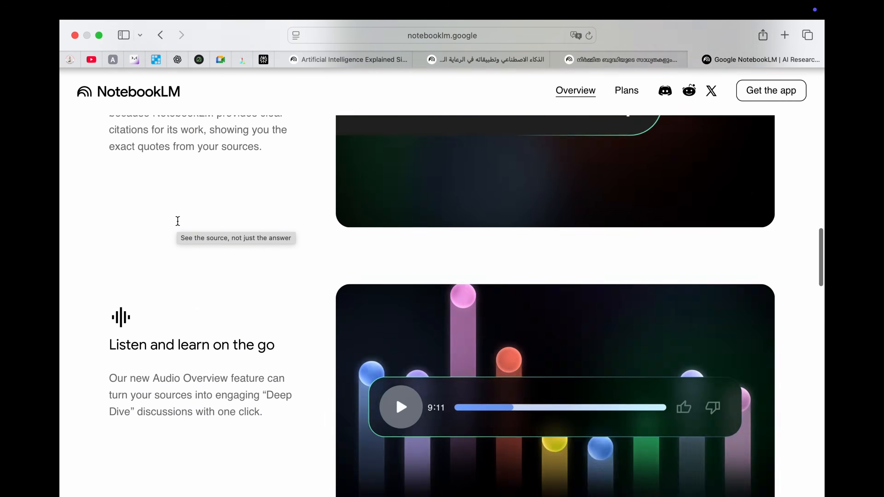
scroll(178, 221, up, 2)
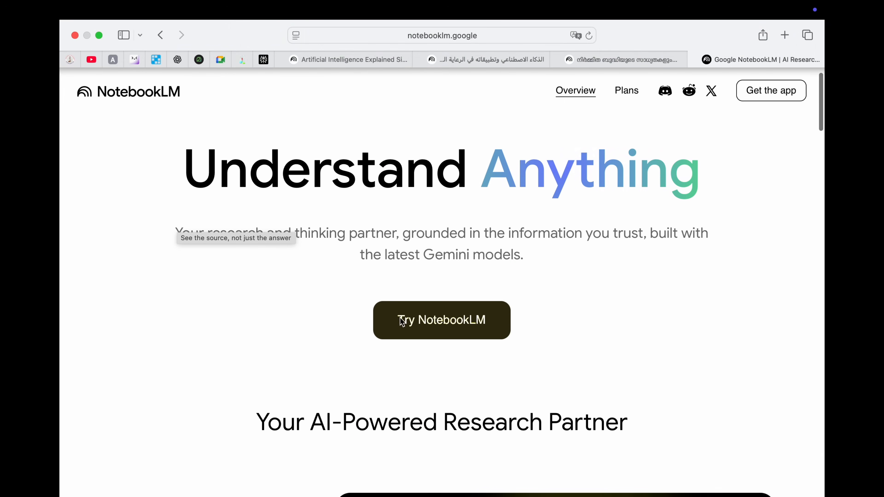
Step: Enter the NotebookLM app via Try NotebookLM and scroll down to the Recent notebooks list
click(428, 320)
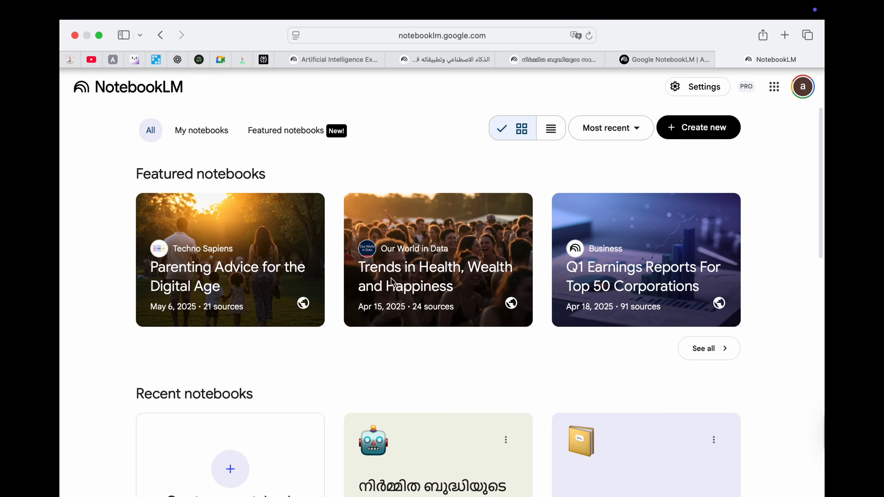
scroll(391, 282, down, 4)
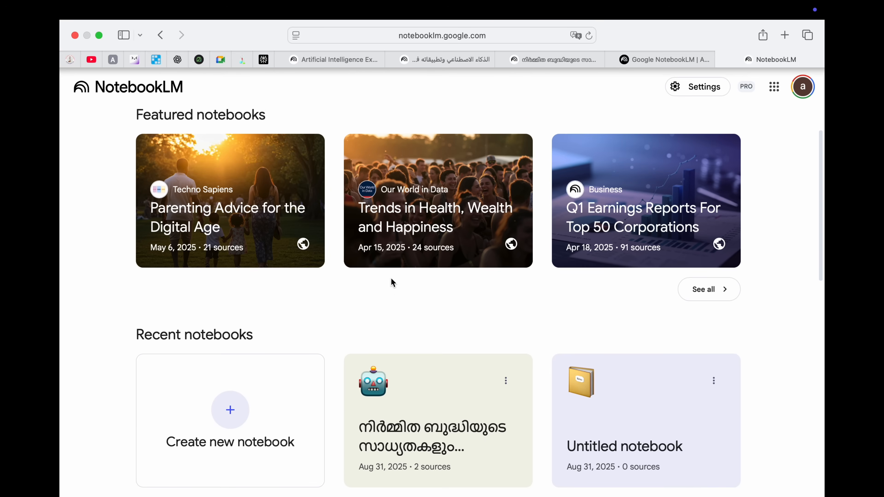
scroll(391, 282, down, 3)
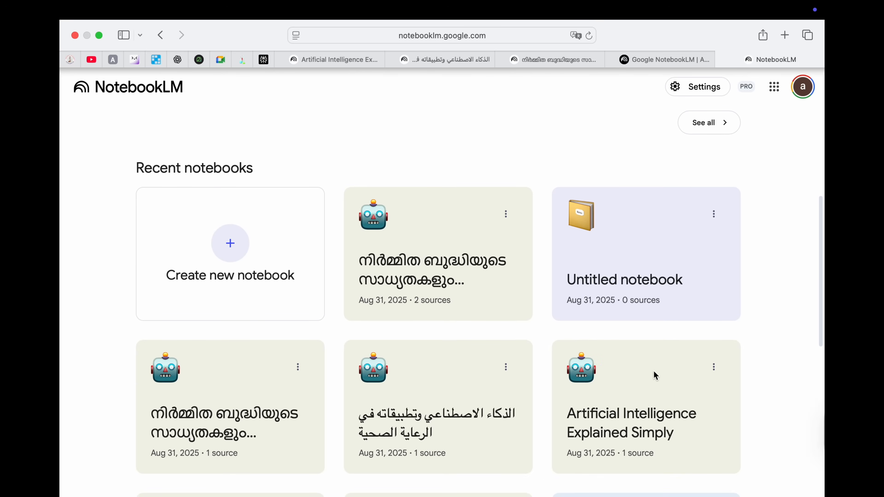
scroll(304, 418, down, 1)
scroll(304, 417, down, 1)
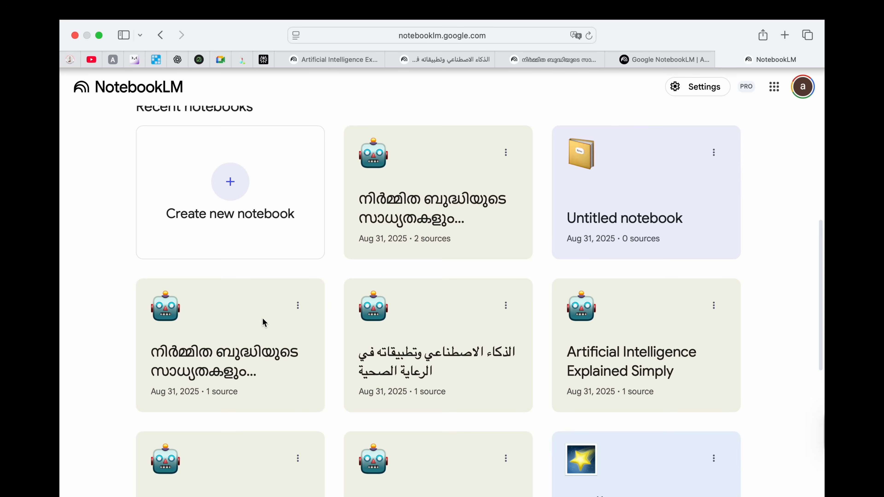
Step: Create a new notebook and upload AI.pdf from Downloads as its source
click(231, 185)
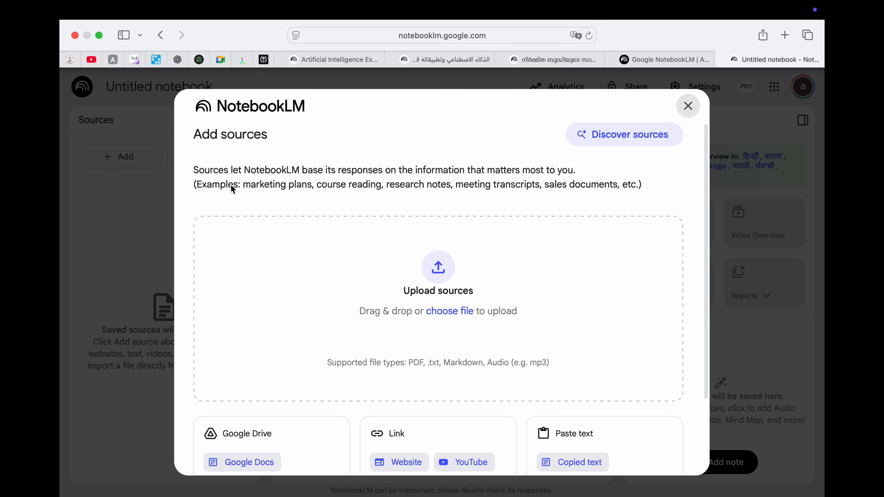
click(463, 312)
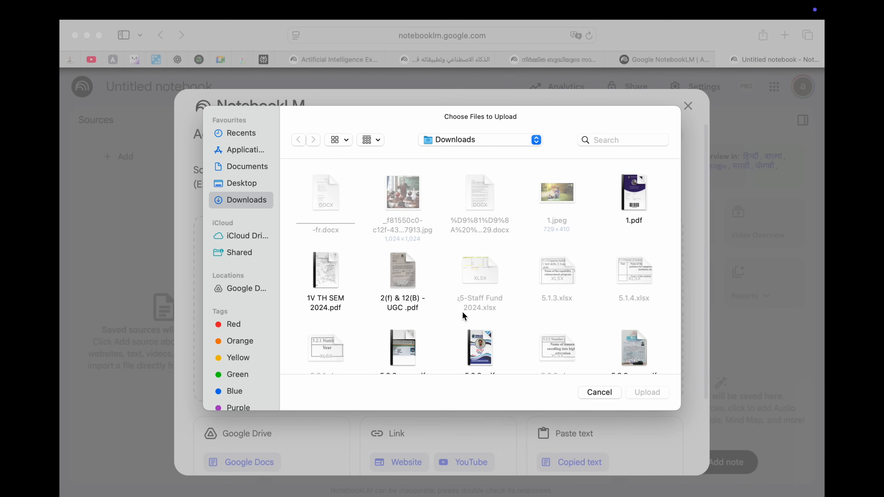
click(410, 270)
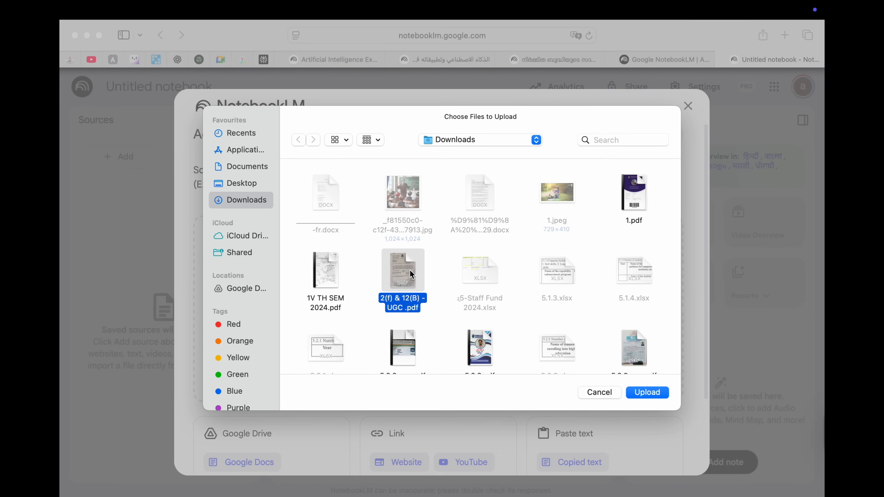
text(ai)
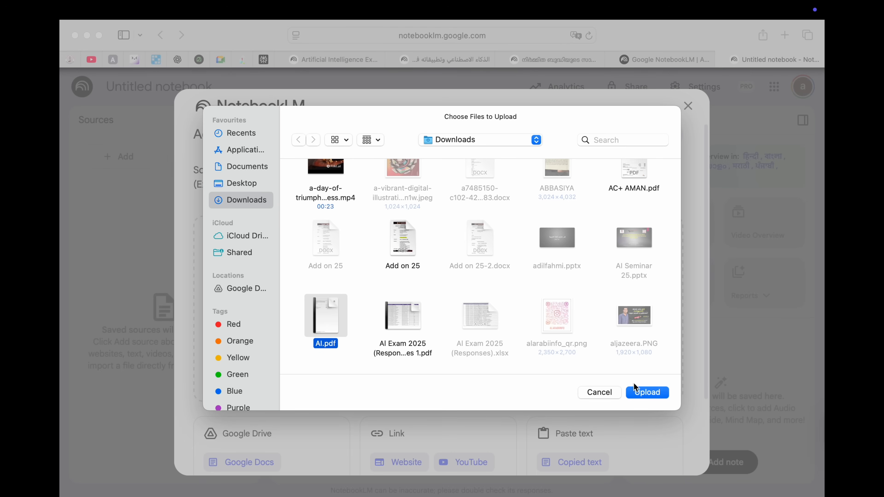
click(648, 393)
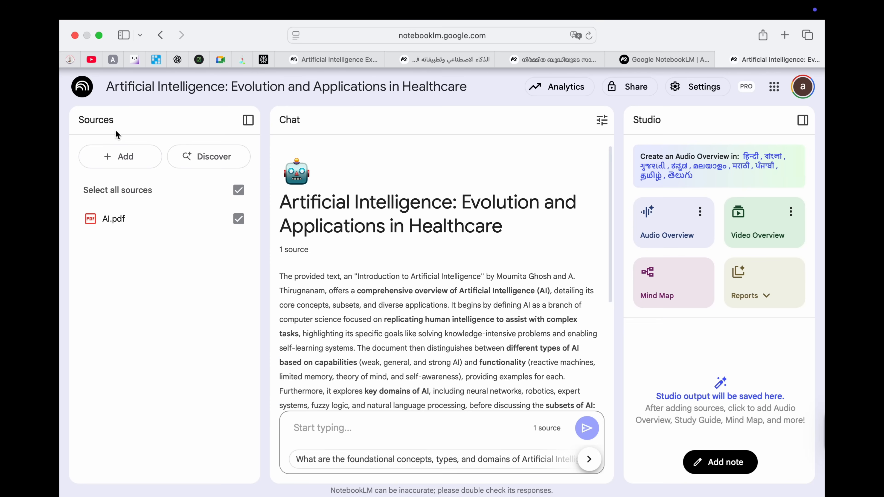
Step: Open the add-sources window, look at the Website link option, and close that form
click(122, 160)
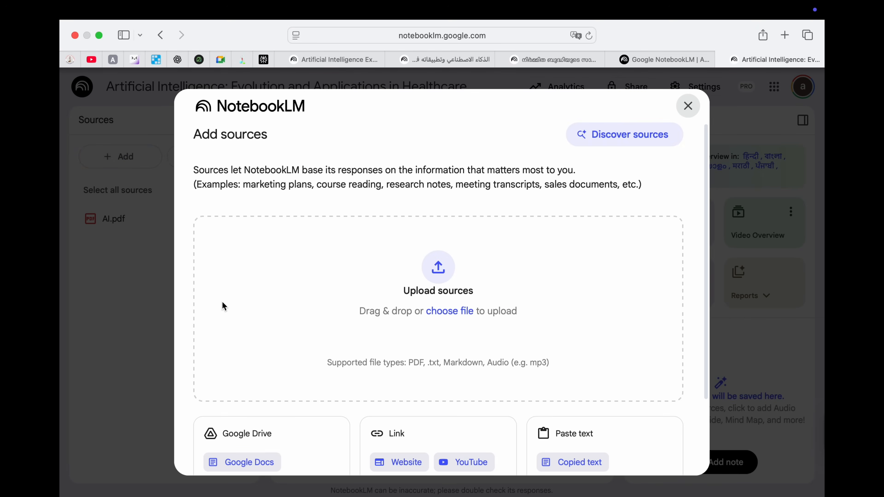
scroll(224, 306, down, 5)
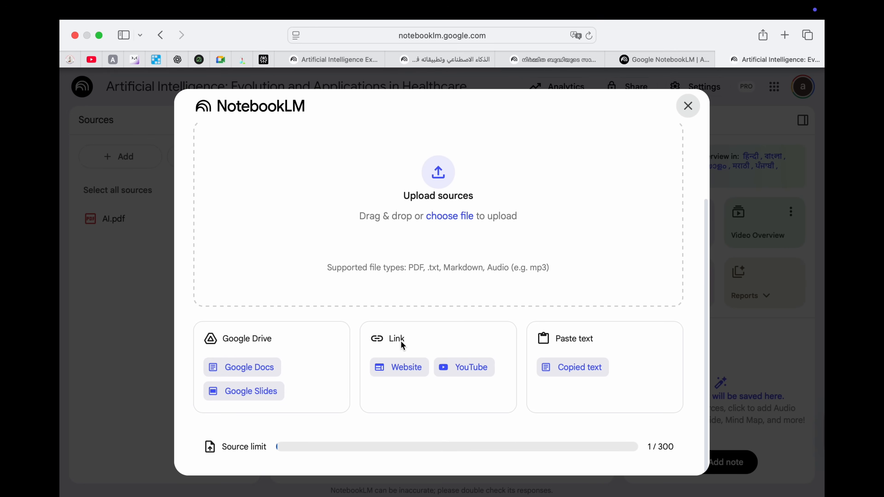
click(405, 366)
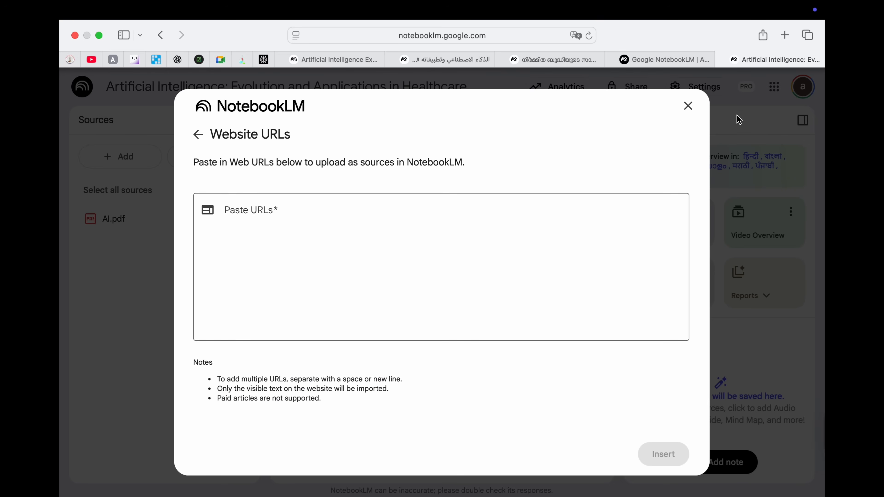
click(688, 106)
Step: Reopen the add-sources window, review its upload options, and close it
click(136, 155)
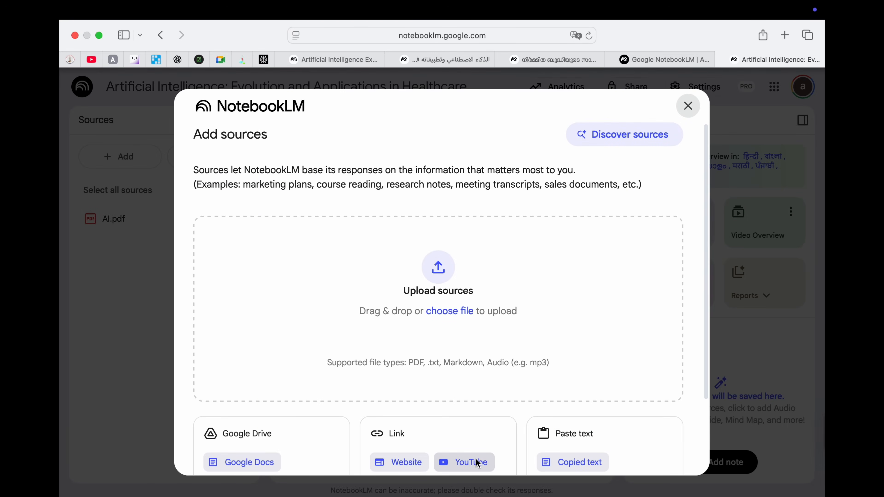
scroll(578, 432, down, 3)
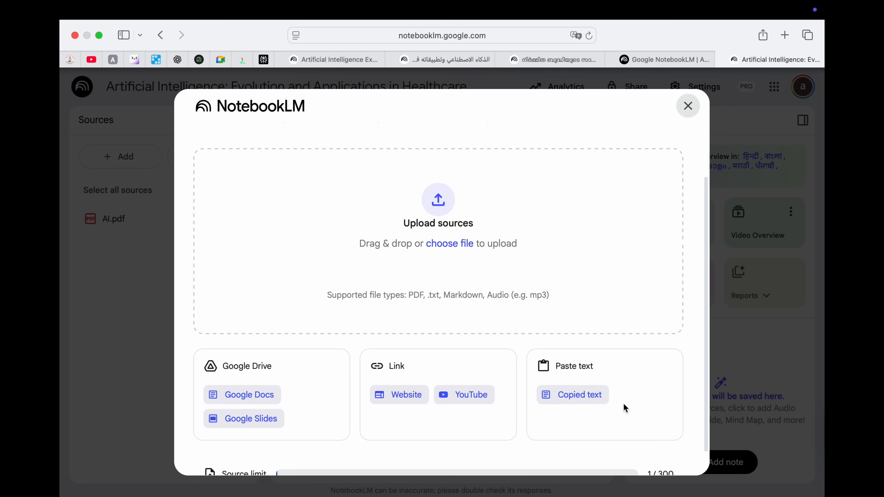
scroll(627, 253, down, 2)
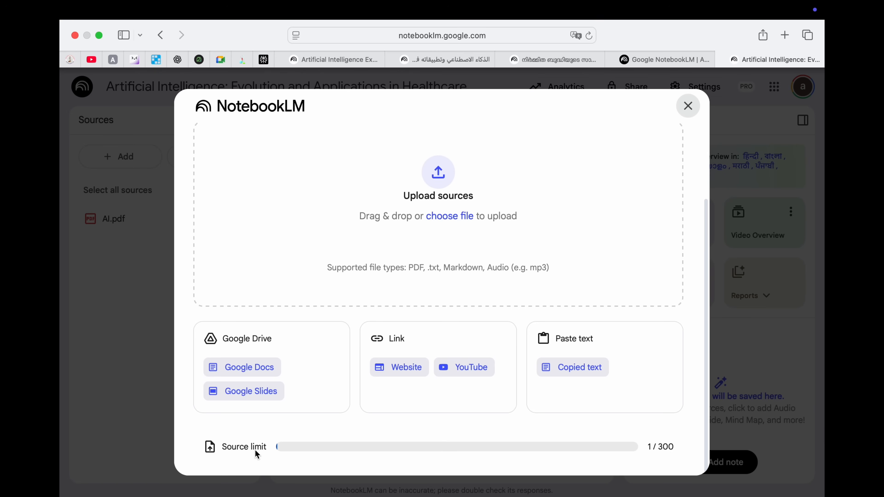
click(688, 106)
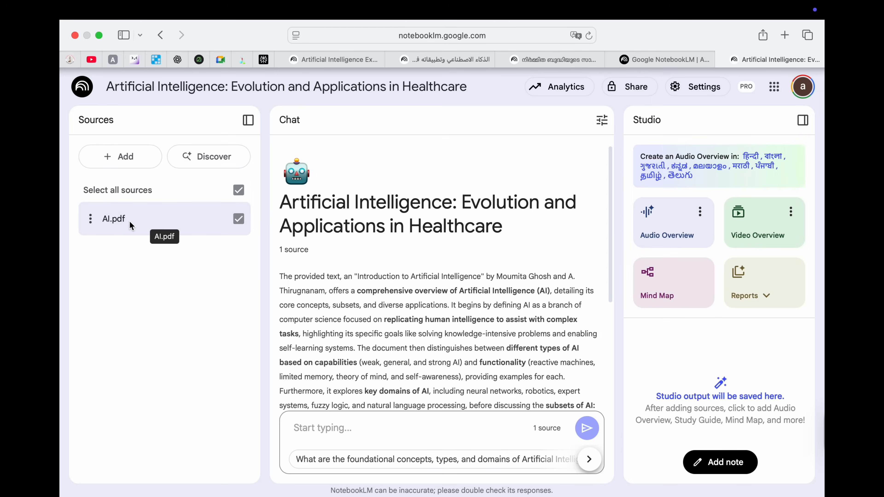
Step: Select the AI.pdf overview summary and save it as a new Studio note
scroll(343, 209, down, 1)
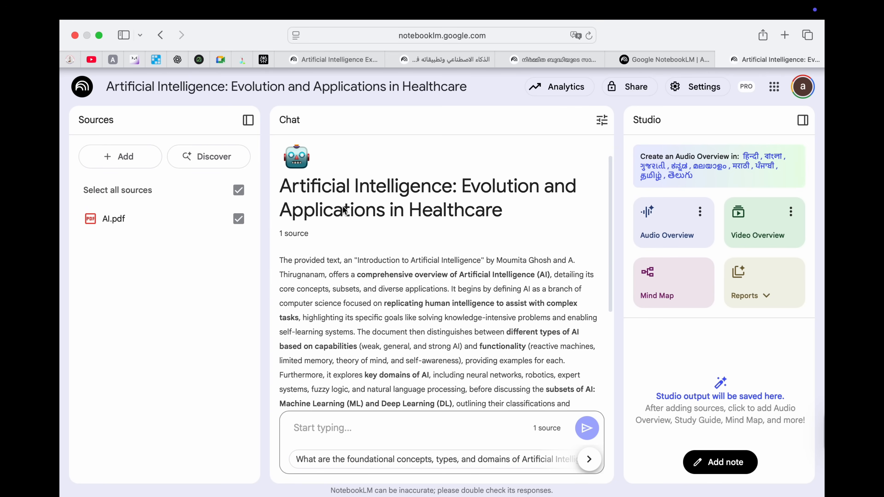
scroll(343, 209, down, 1)
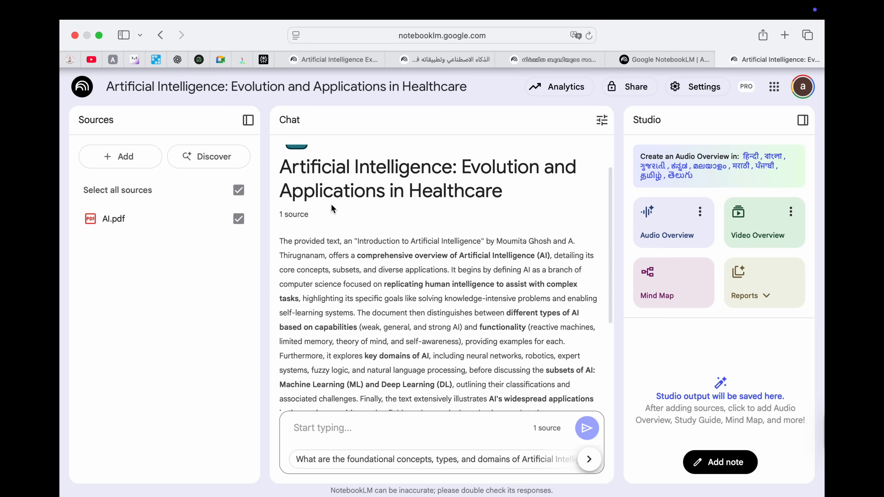
scroll(331, 205, down, 4)
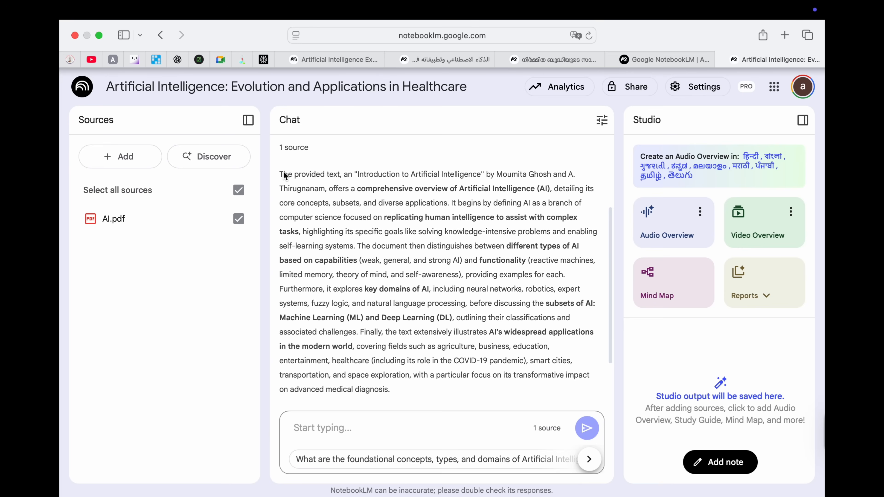
drag(280, 171, 466, 389)
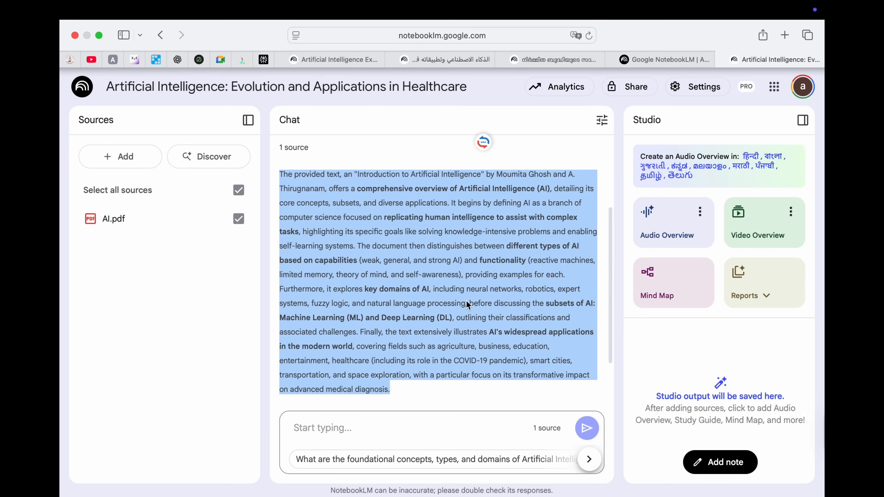
scroll(464, 274, up, 2)
scroll(464, 274, down, 2)
scroll(464, 274, down, 3)
scroll(463, 271, down, 2)
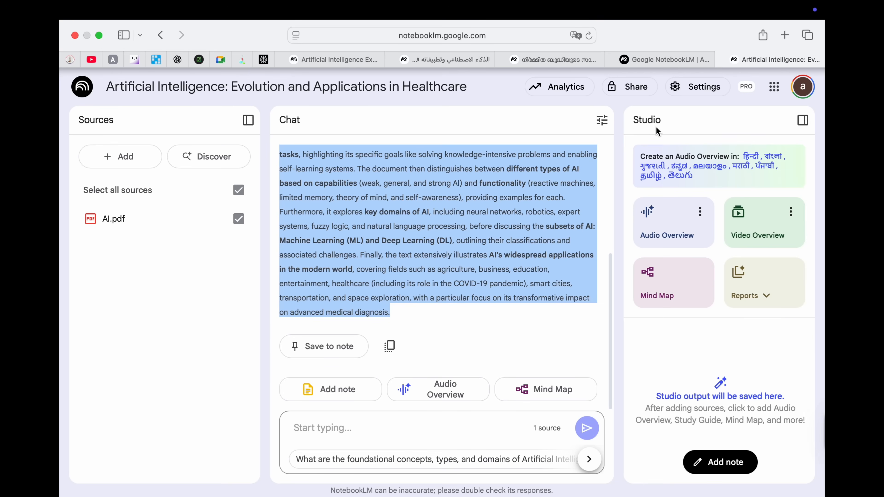
click(327, 351)
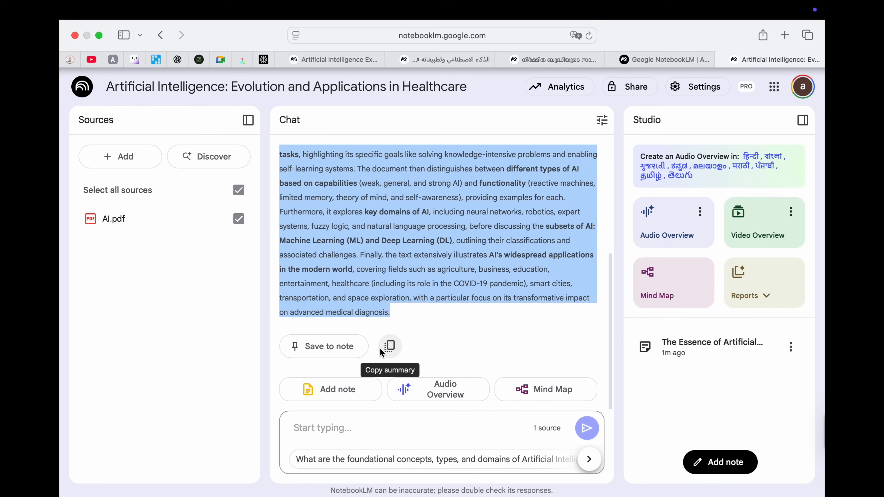
click(342, 428)
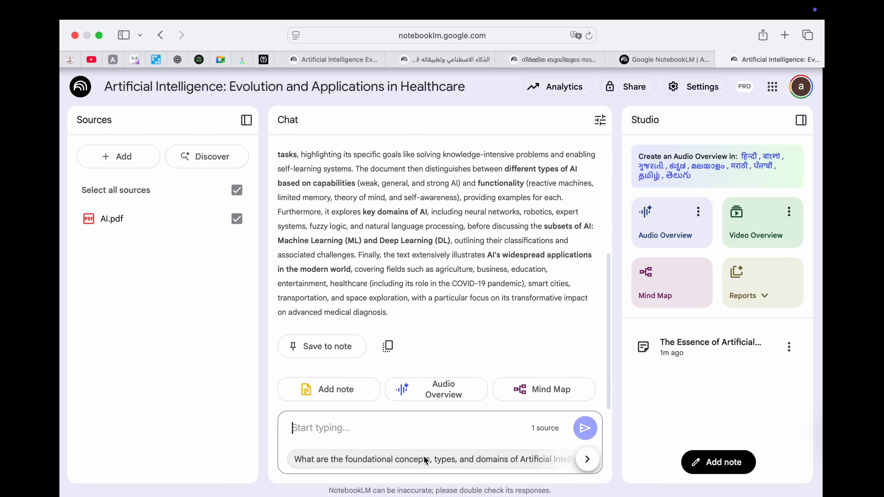
Step: Ask the suggested question on AI's challenges and limitations and read through the cited answer
click(590, 461)
click(589, 459)
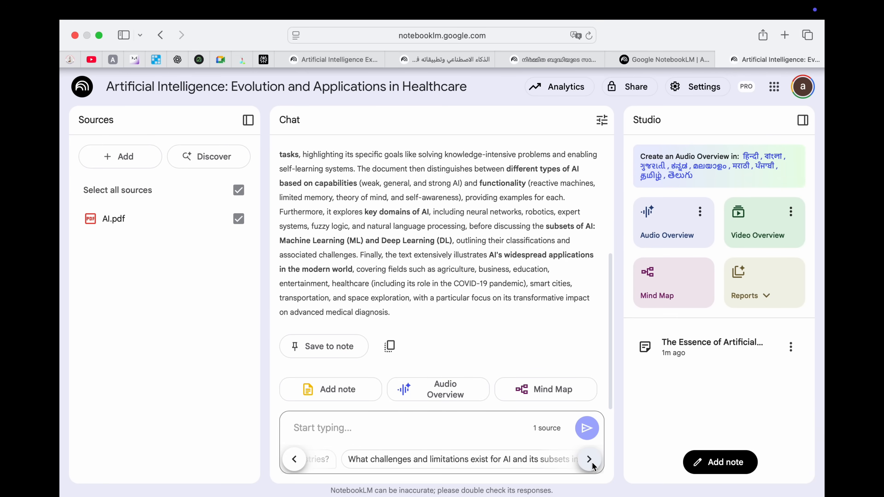
click(592, 460)
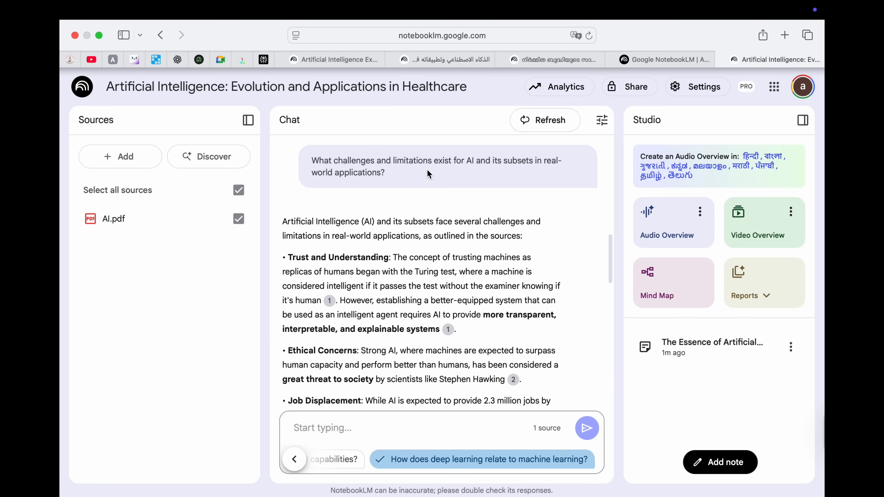
scroll(400, 242, down, 5)
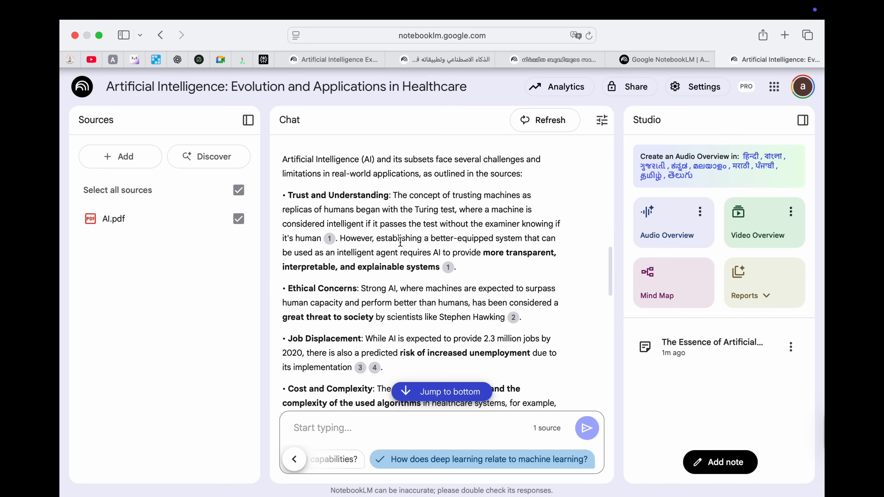
scroll(399, 241, down, 10)
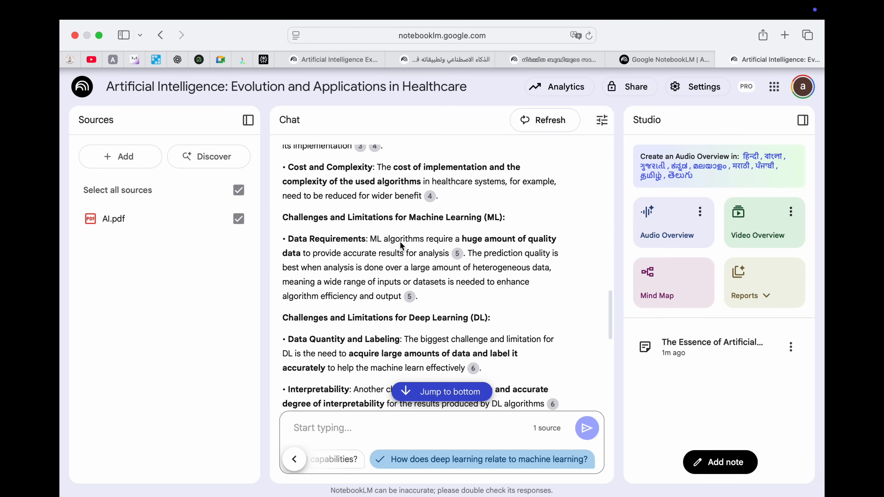
scroll(400, 245, down, 15)
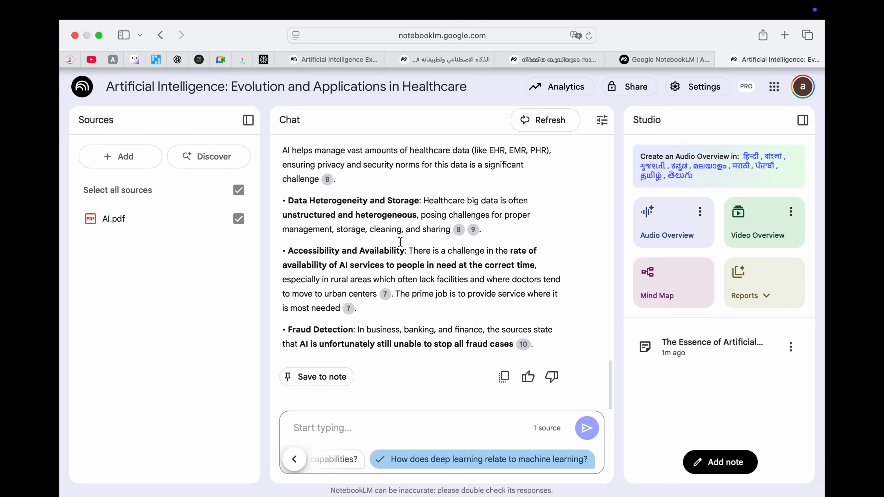
scroll(401, 241, up, 20)
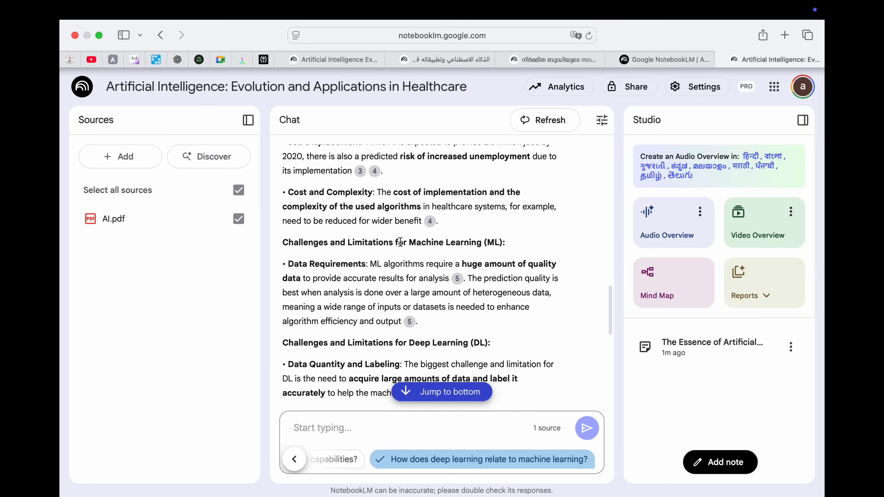
scroll(400, 242, up, 10)
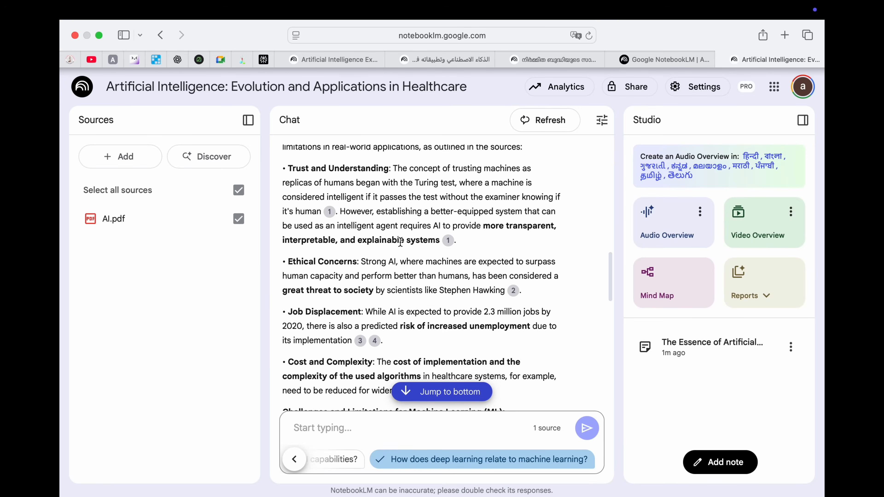
scroll(400, 242, up, 1)
mouse_move(330, 267)
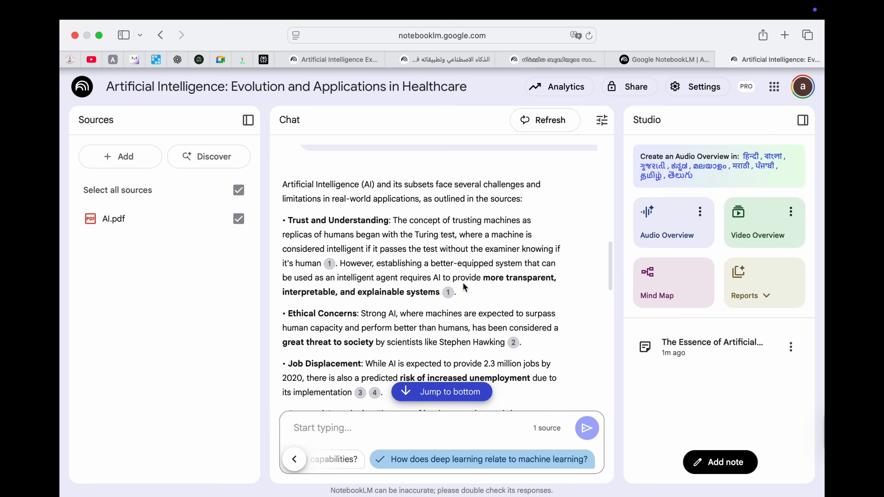
scroll(491, 310, down, 3)
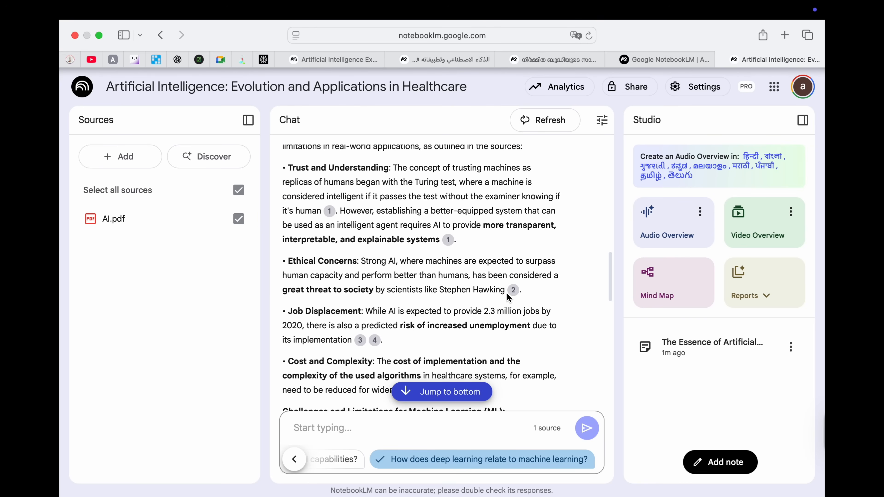
Step: Open the AI.pdf passage behind citation 2 and scroll through it
click(513, 290)
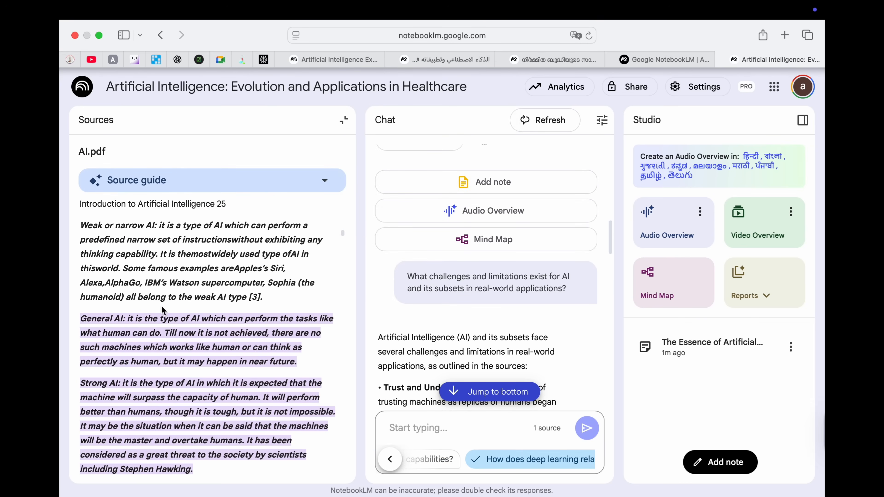
scroll(159, 342, down, 1)
scroll(159, 342, up, 1)
scroll(160, 342, down, 2)
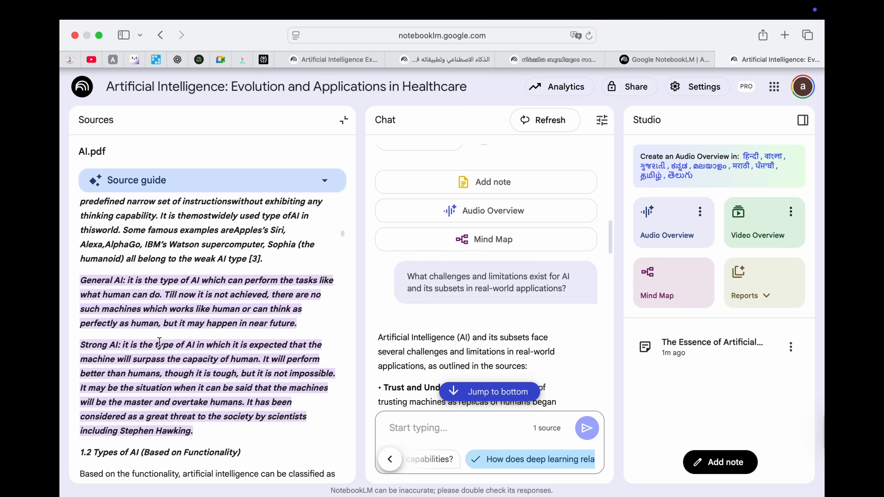
scroll(159, 343, down, 1)
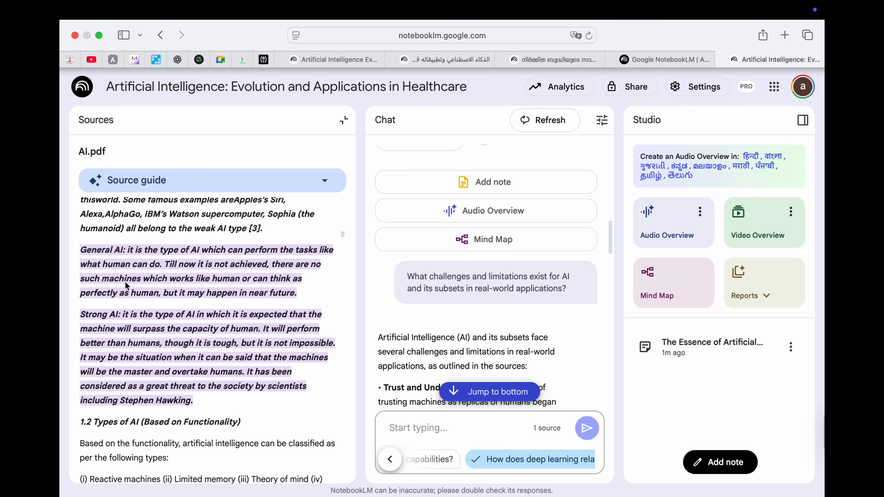
scroll(174, 348, up, 10)
scroll(174, 349, up, 12)
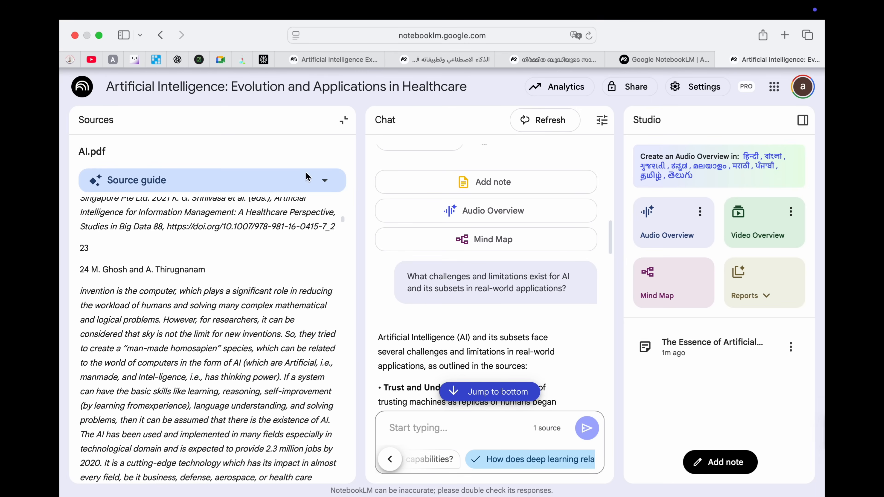
Step: Expand the source guide, select its summary opening, and ask about the 'AI Applications' key topic
click(323, 182)
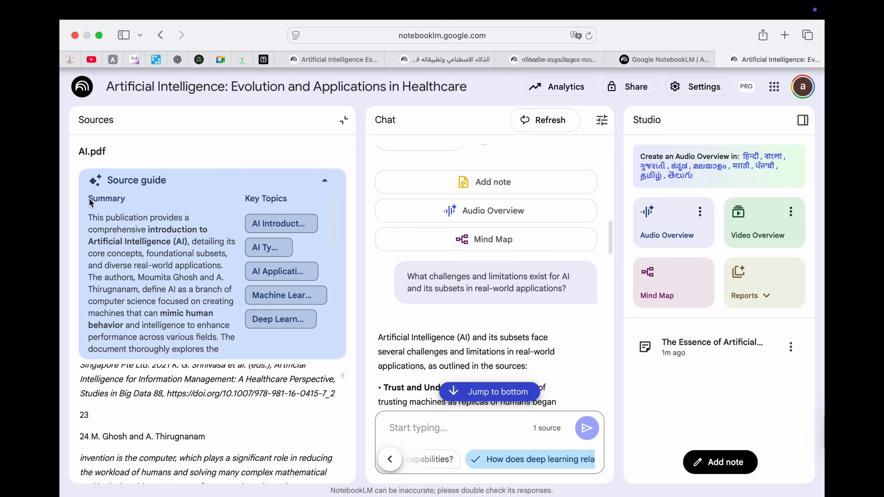
drag(89, 219, 226, 348)
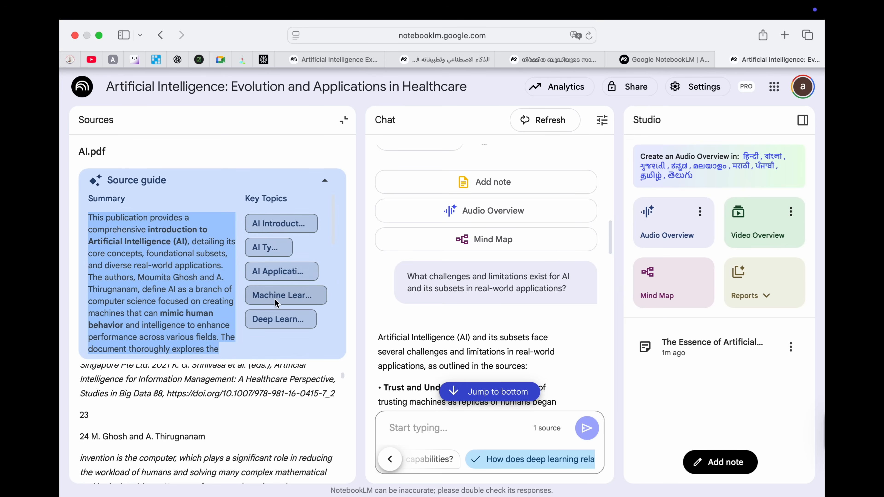
click(274, 270)
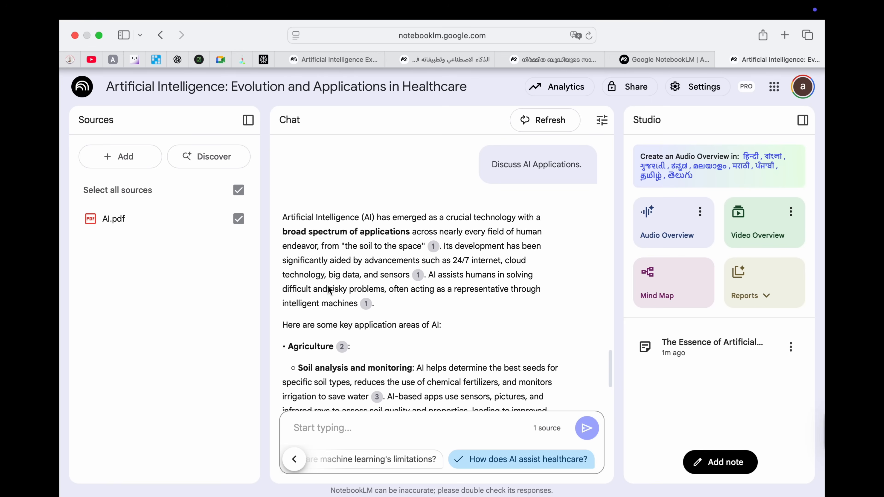
Step: Read the AI Applications reply and open its Agriculture citation, scrolling AI.pdf to the COVID-19 section
scroll(327, 289, down, 6)
scroll(328, 290, down, 3)
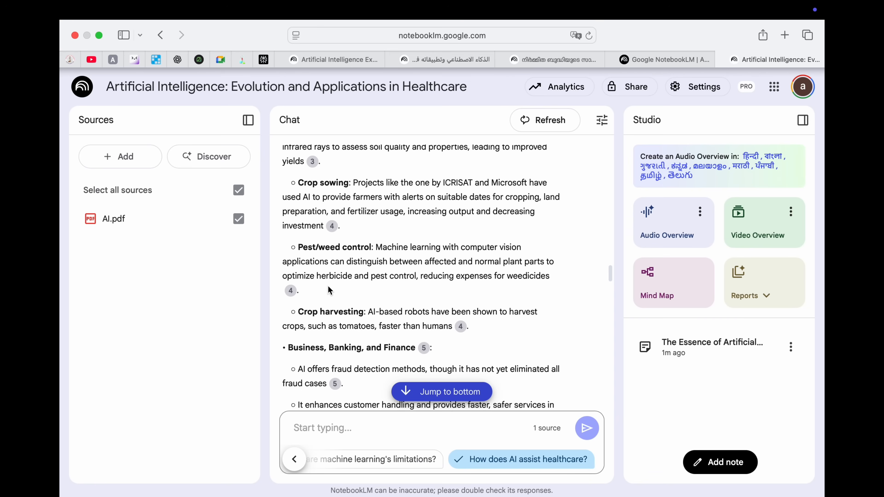
scroll(328, 289, up, 10)
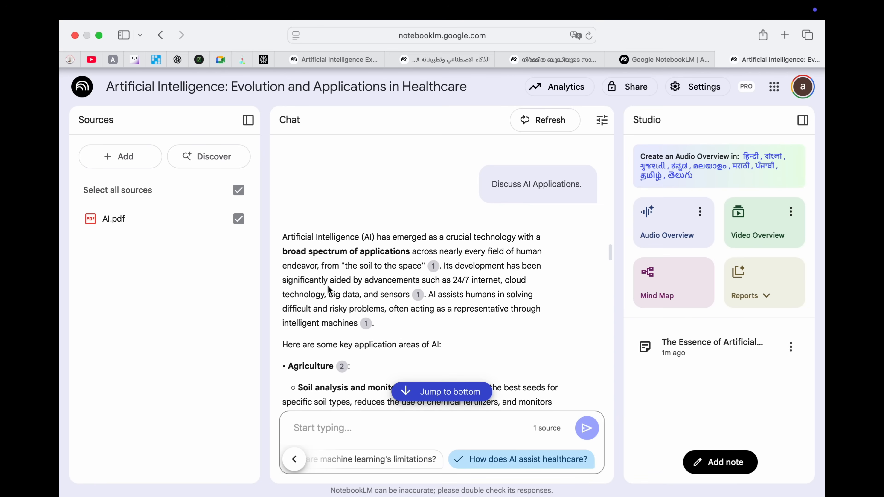
scroll(372, 322, down, 2)
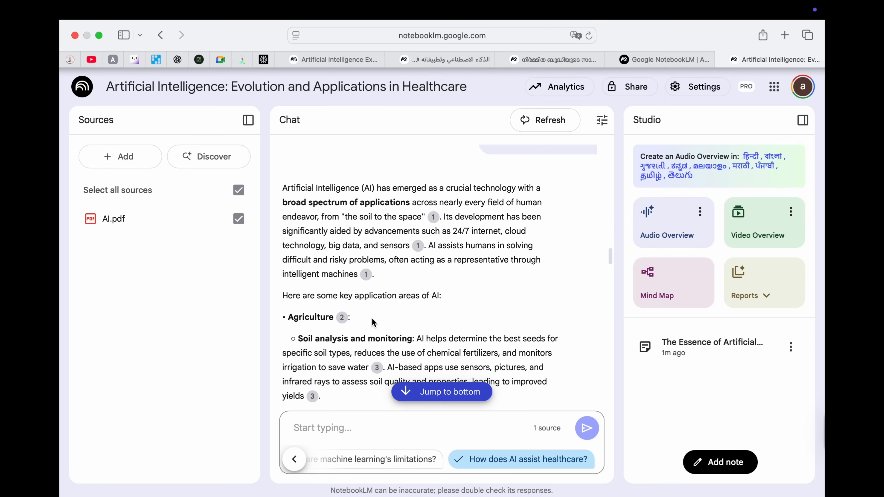
scroll(340, 316, down, 2)
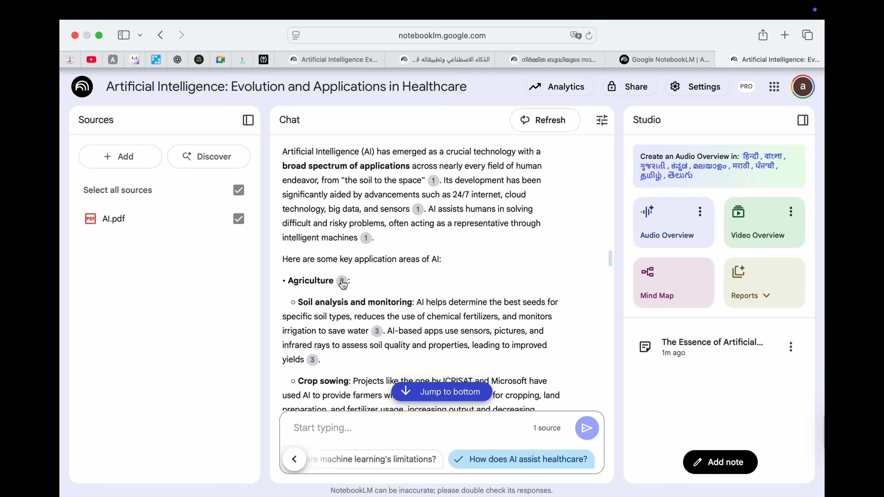
click(342, 281)
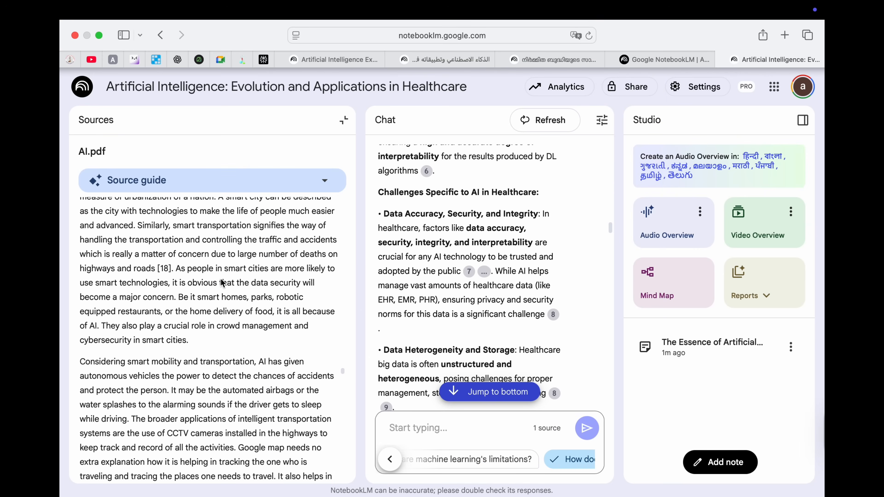
scroll(221, 282, up, 15)
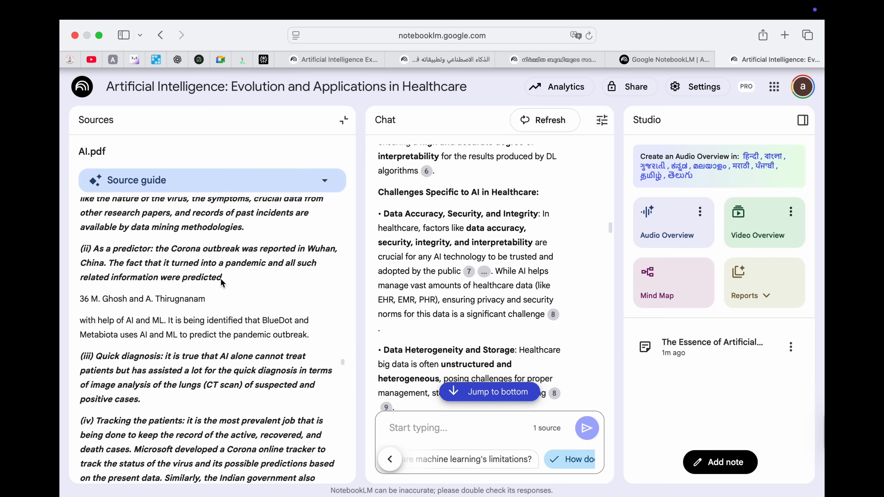
scroll(220, 278, up, 1)
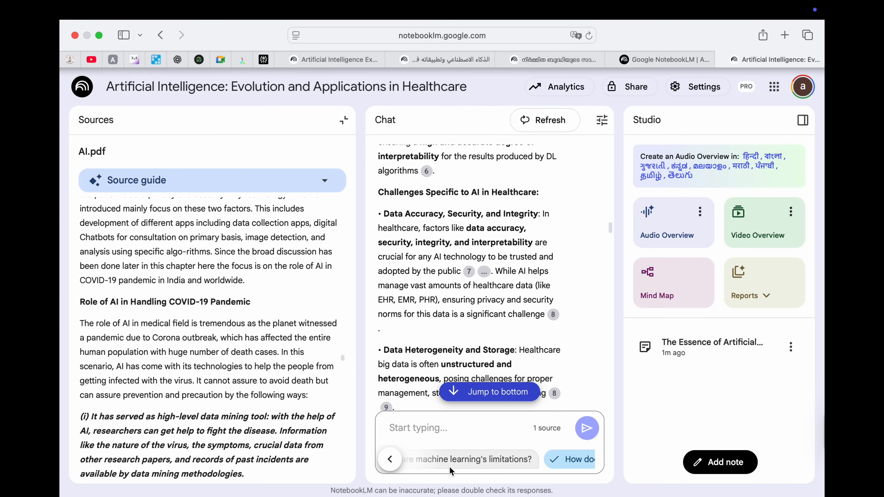
Step: Ask 'What are machine learning's limitations?' and show citation 1's passage in AI.pdf
click(452, 464)
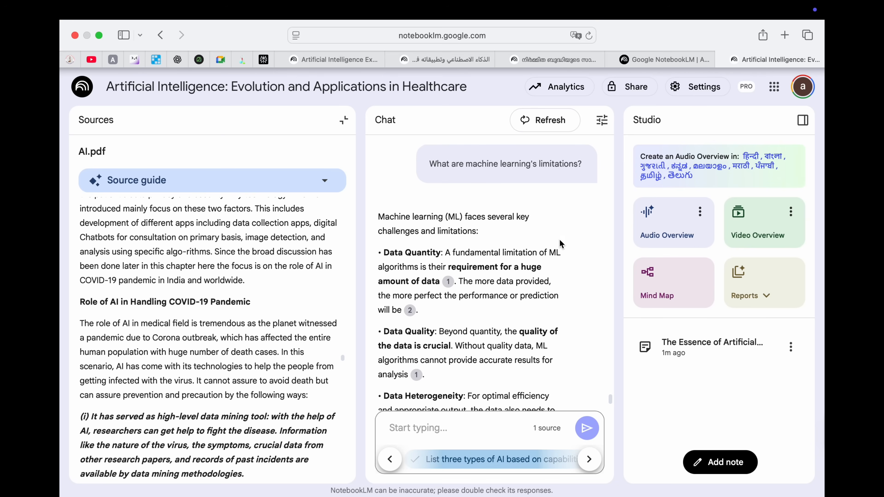
click(448, 282)
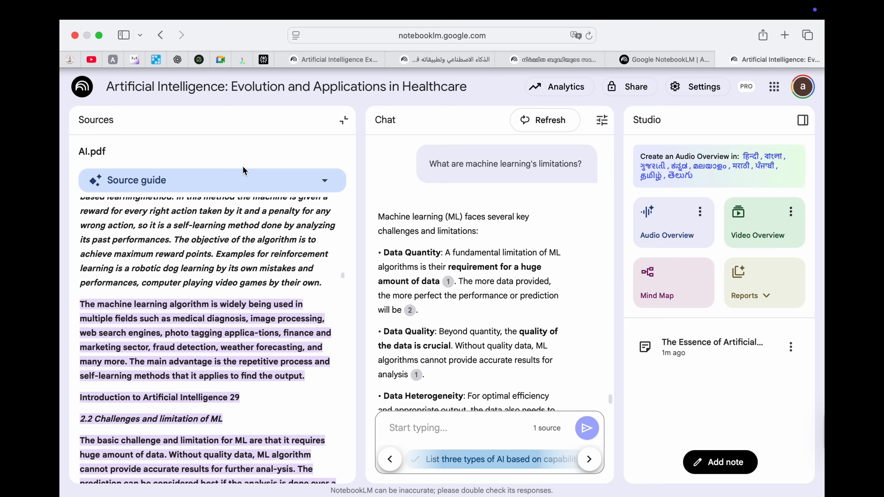
Step: Clear the chat history, return to the AI.pdf sources list, and bring up the Audio Overview options
click(536, 121)
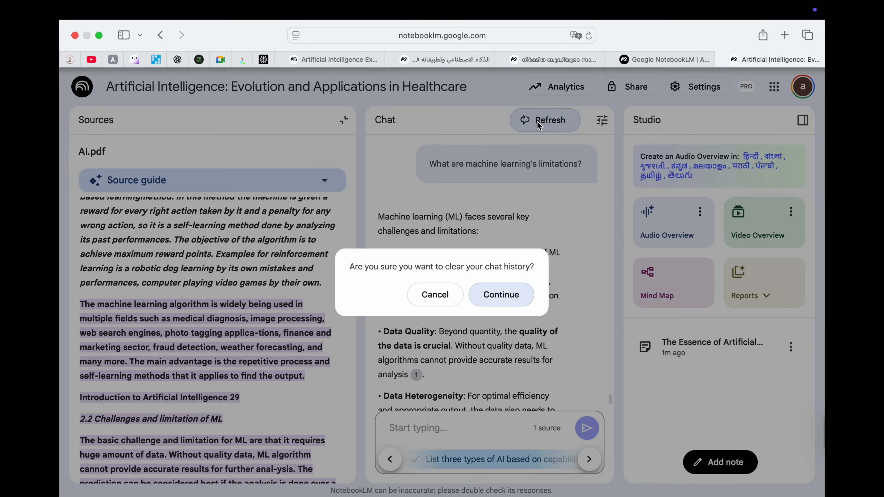
click(506, 299)
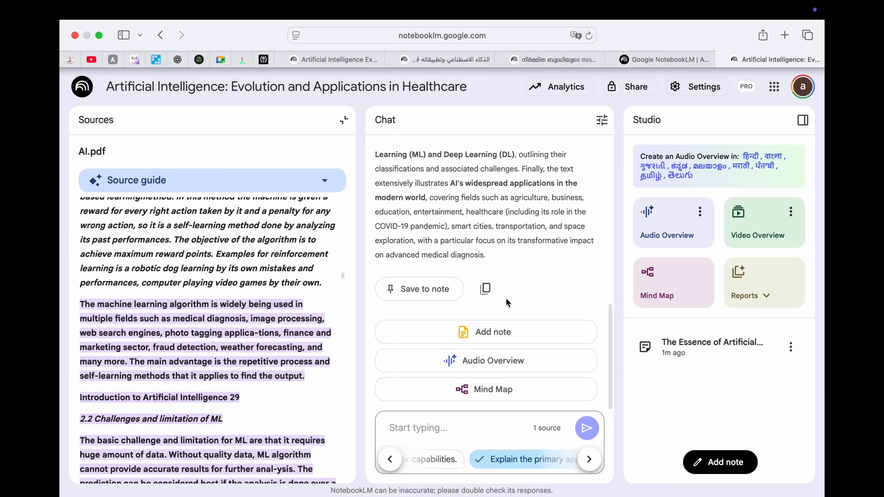
click(343, 121)
scroll(449, 206, up, 5)
scroll(450, 208, down, 5)
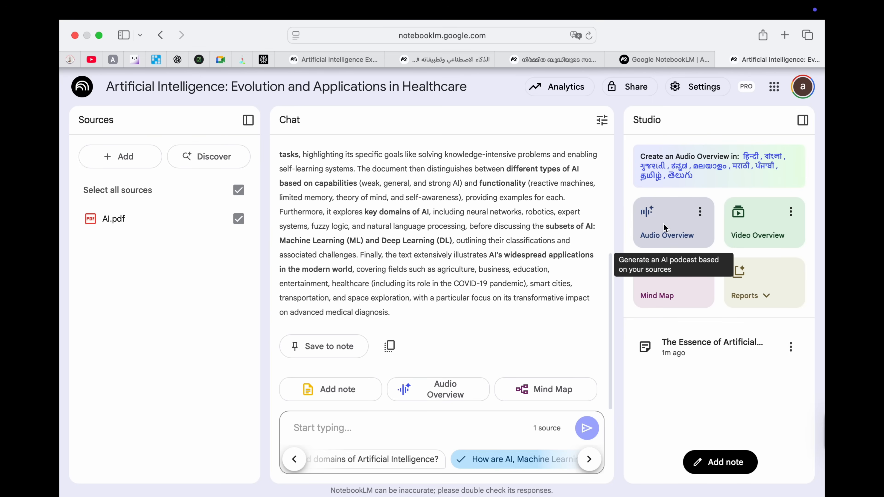
click(700, 212)
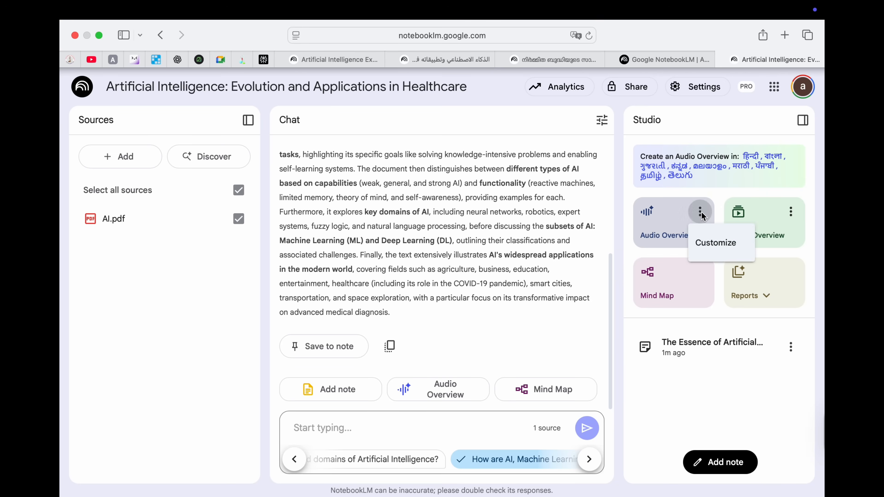
Step: Customize the Audio Overview to English and Shorter length, then start generating it
click(711, 243)
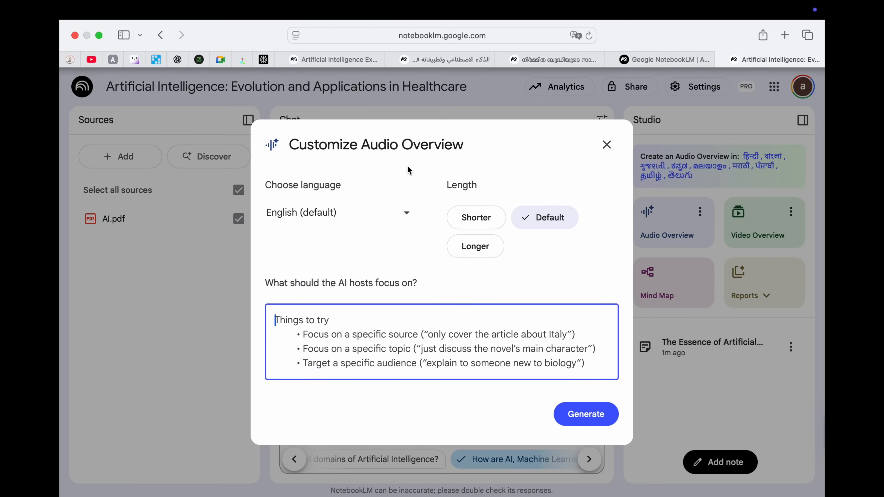
click(404, 214)
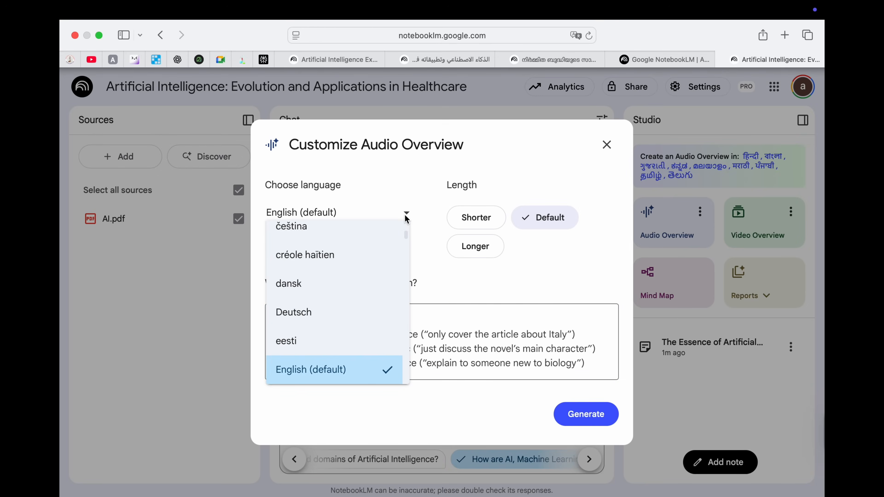
click(405, 214)
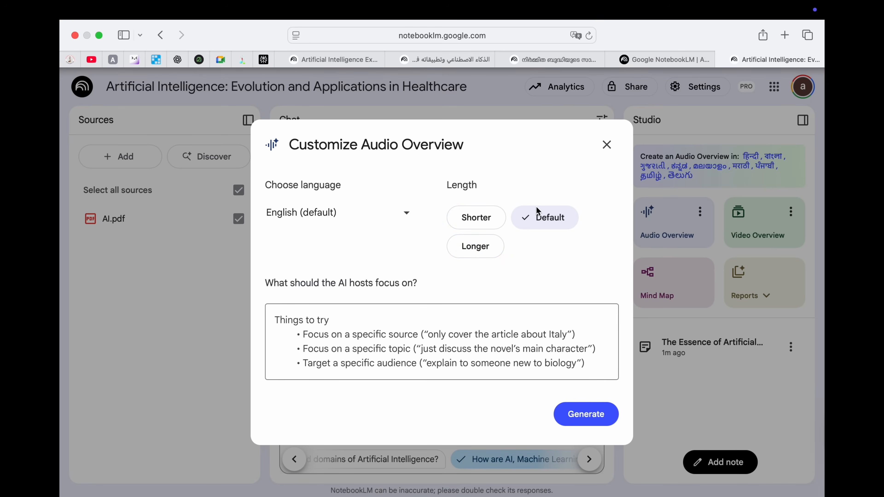
click(479, 216)
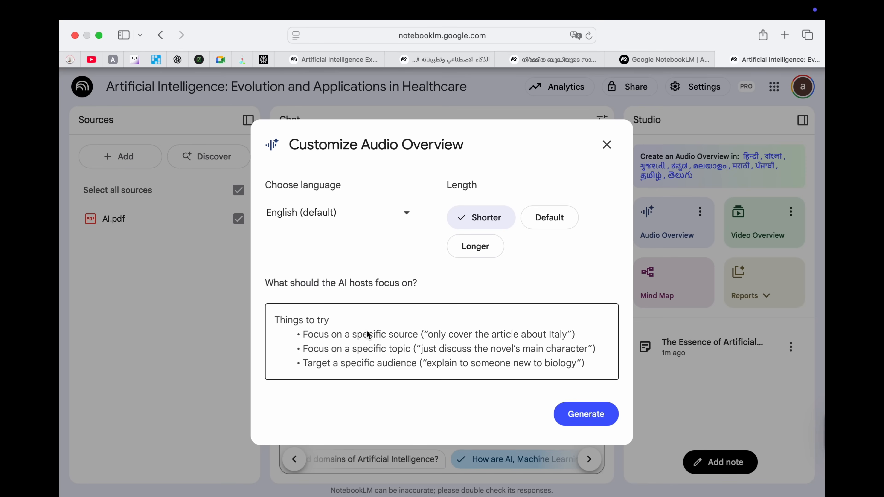
click(607, 144)
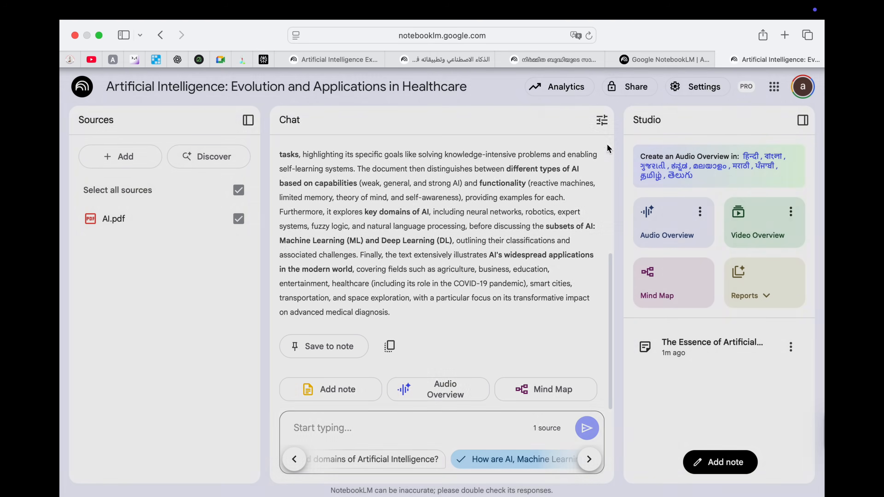
click(669, 220)
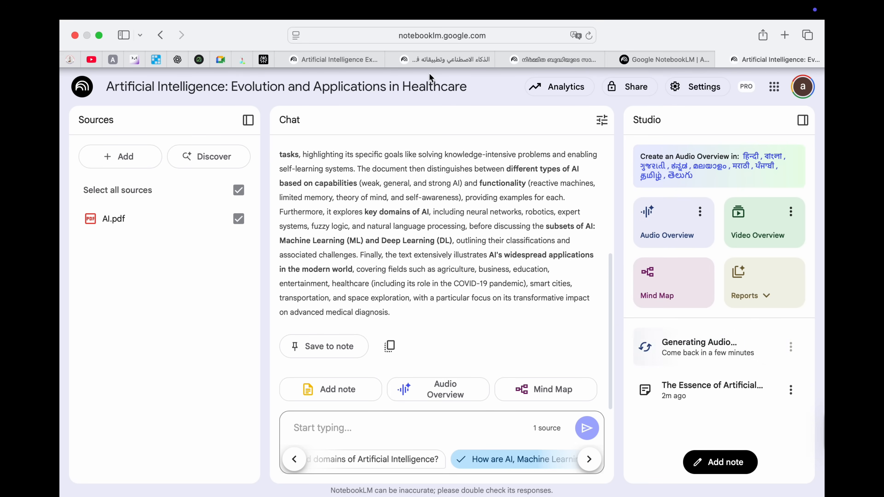
Step: In the Artificial Intelligence Explained Simply notebook, play the audio overview and open the Artificial Intelligence video
click(351, 63)
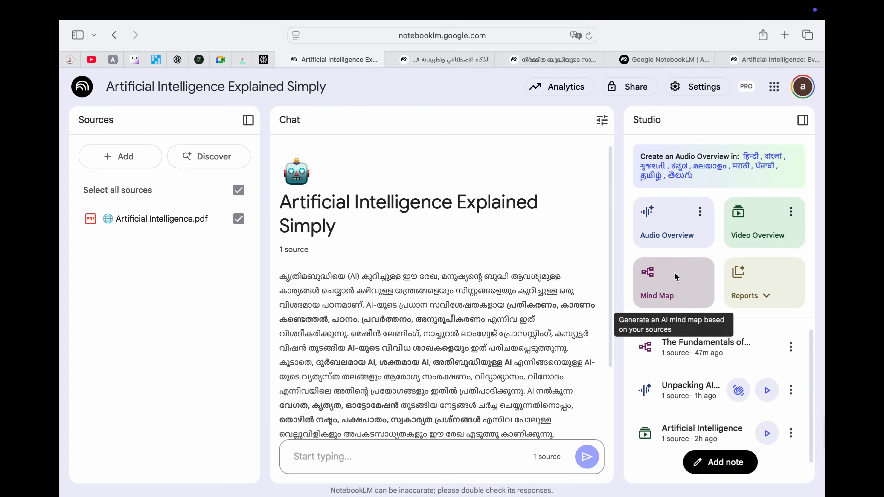
click(653, 292)
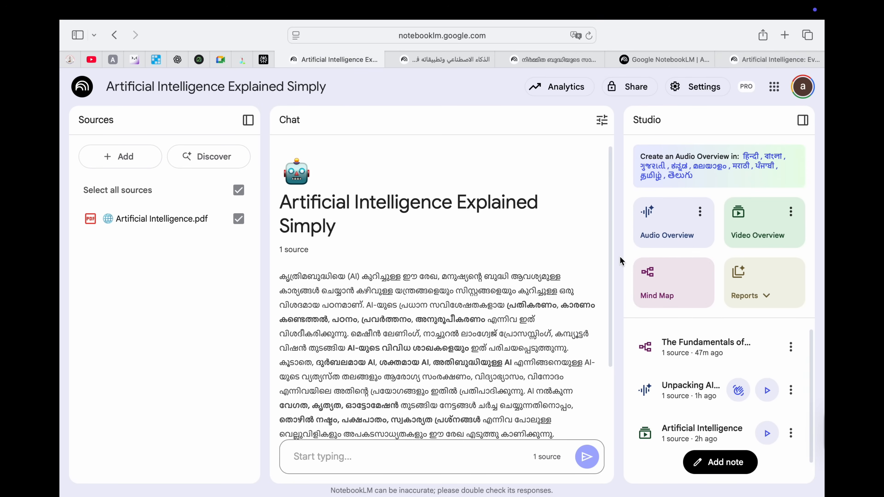
click(768, 392)
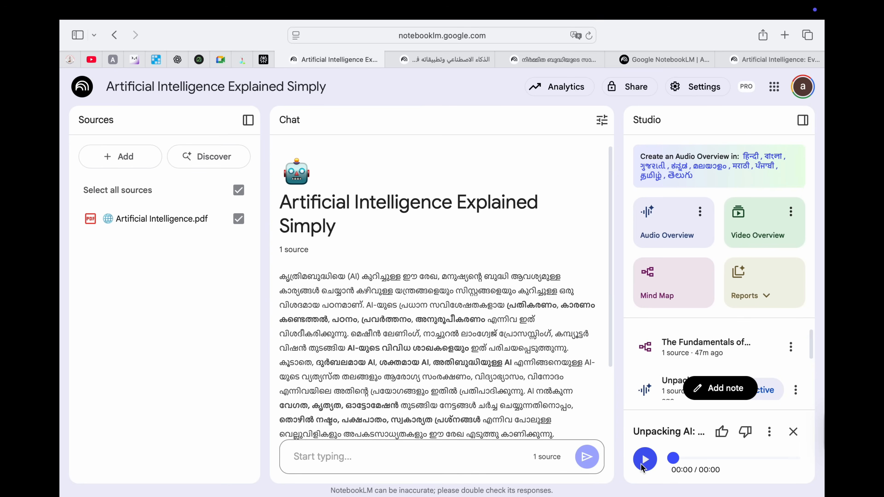
scroll(721, 348, down, 3)
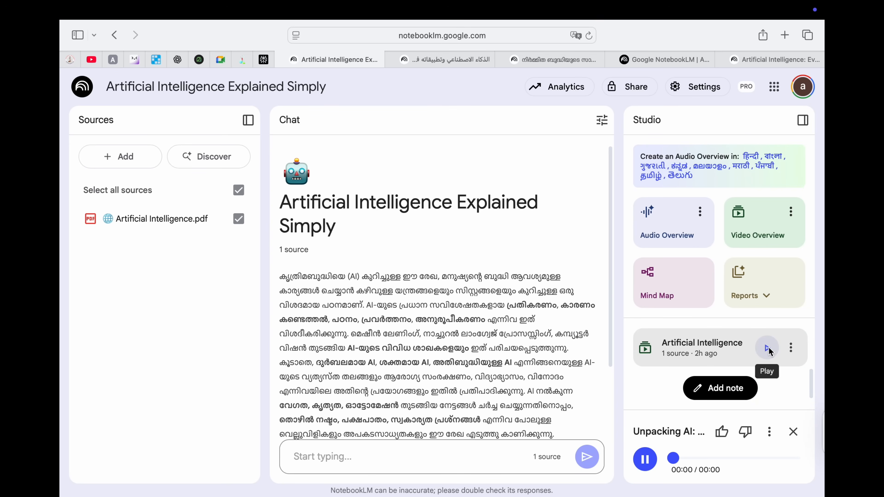
click(767, 347)
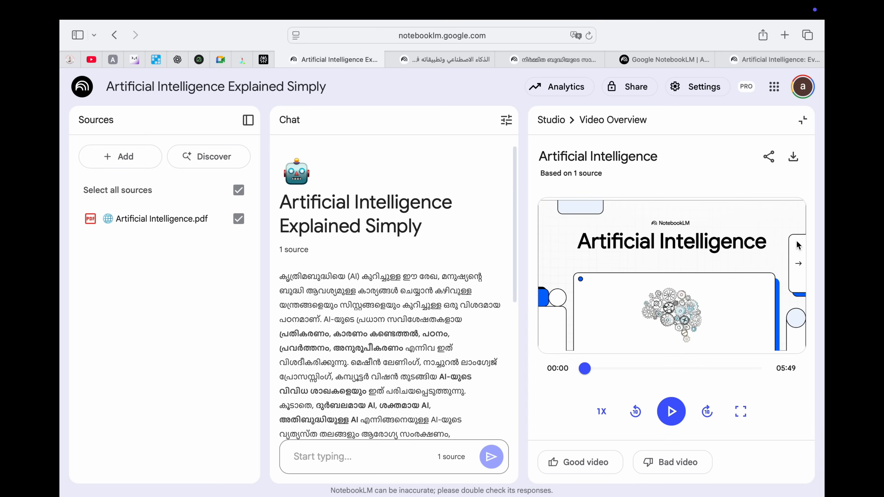
Step: Close the video player, play, pause and resume the Unpacking AI audio, then return to the healthcare notebook
click(803, 121)
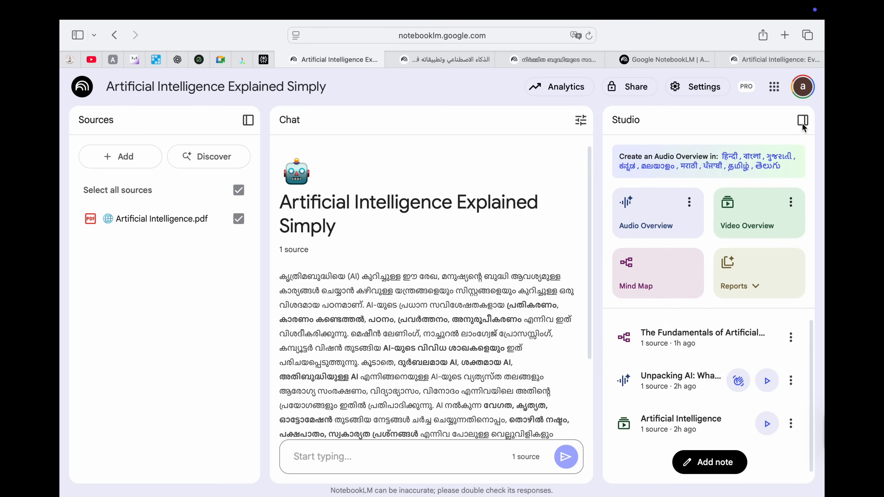
scroll(695, 406, down, 1)
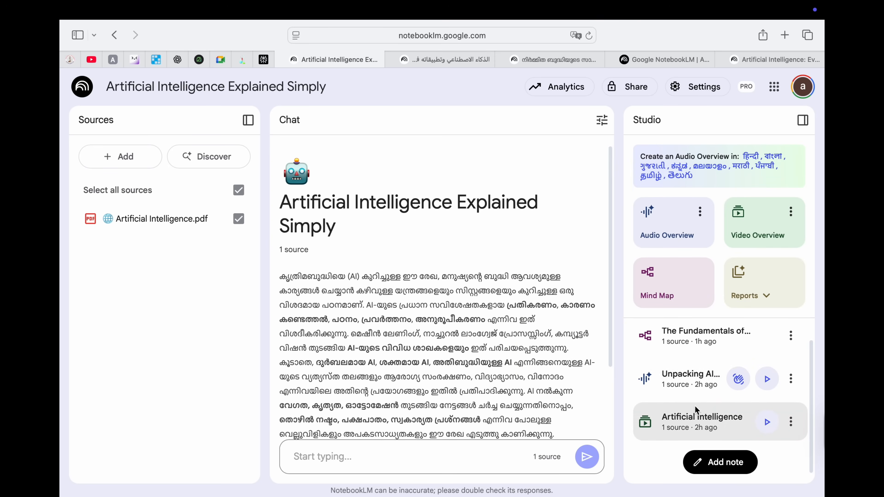
click(766, 381)
click(645, 460)
click(645, 461)
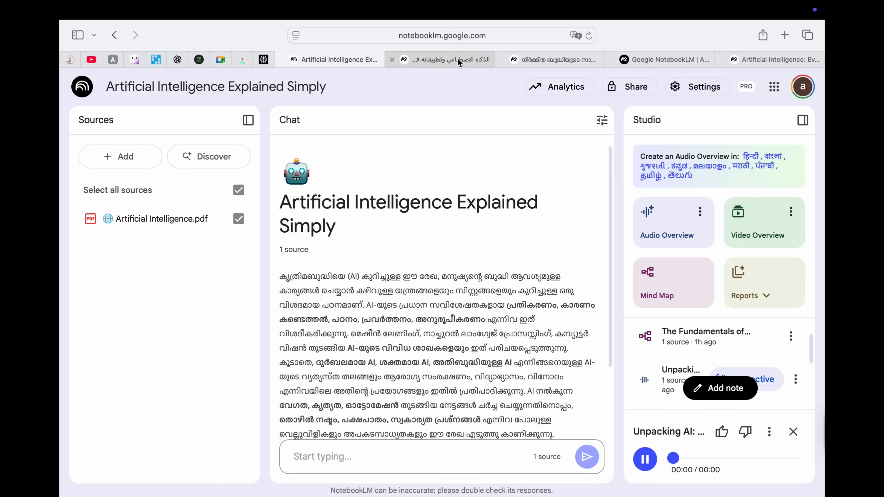
click(763, 58)
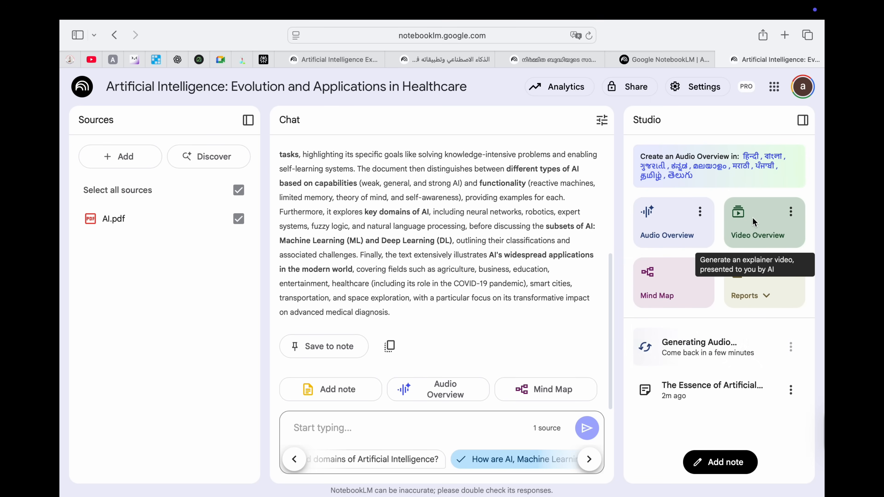
Step: Start generating a Video Overview and a Mind Map, briefly checking the available report types
click(747, 237)
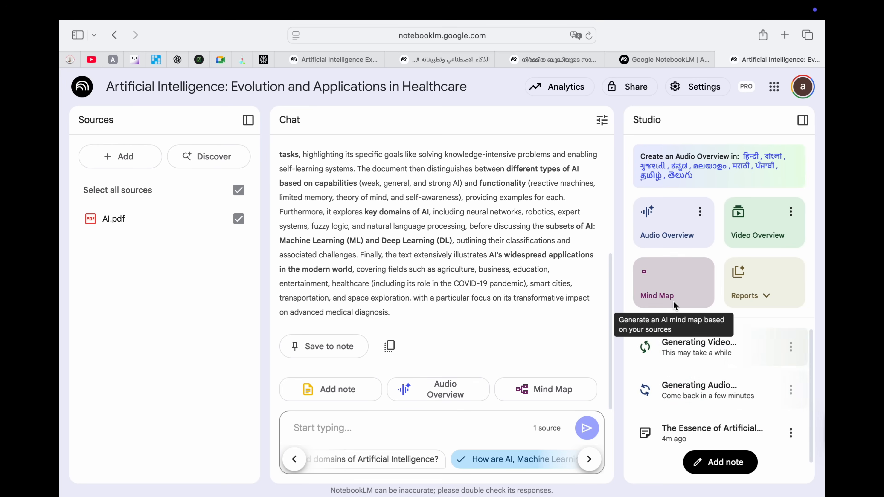
click(676, 287)
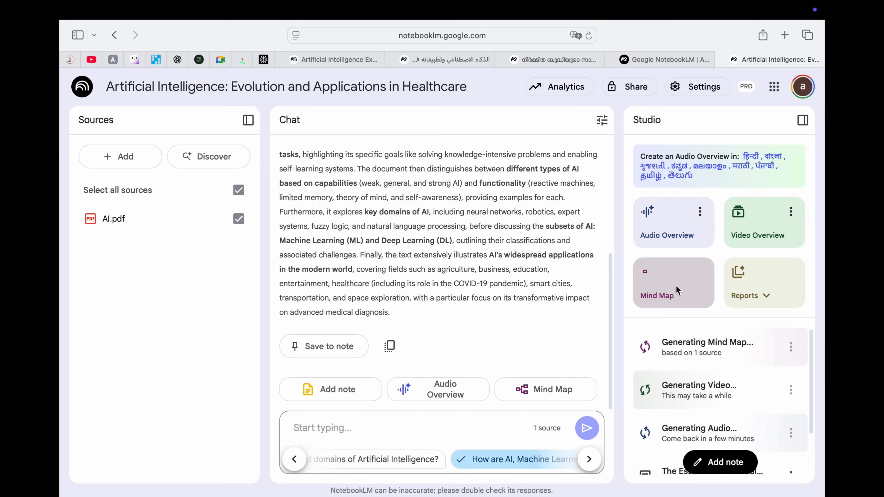
click(763, 287)
click(685, 361)
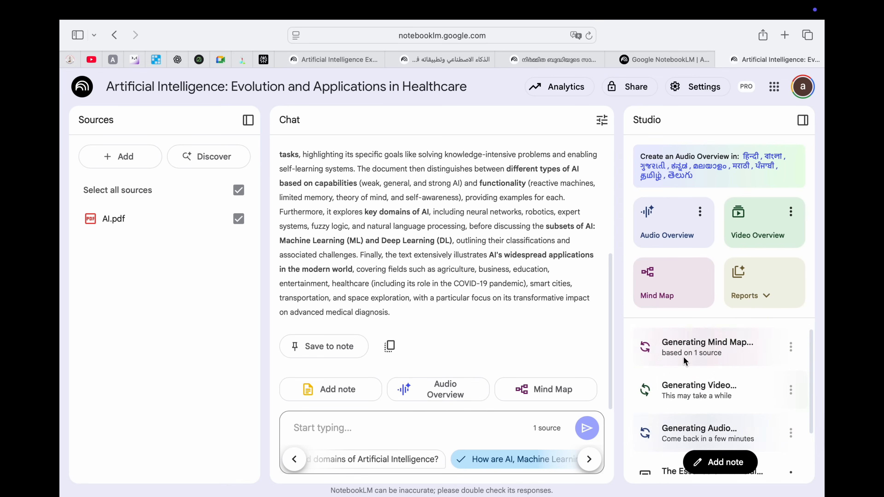
Step: In the Explained Simply notebook, play then pause the Unpacking AI audio and open it in interactive mode
click(344, 60)
click(645, 459)
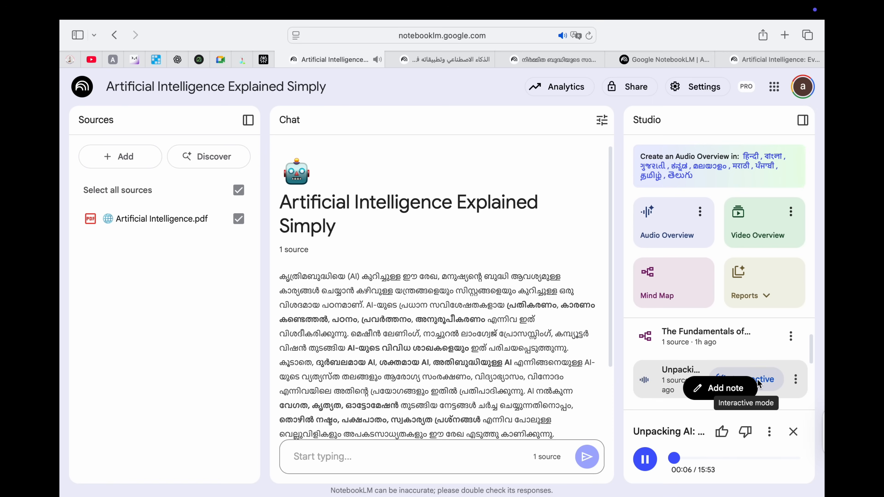
scroll(764, 346, down, 2)
scroll(765, 345, up, 1)
click(656, 460)
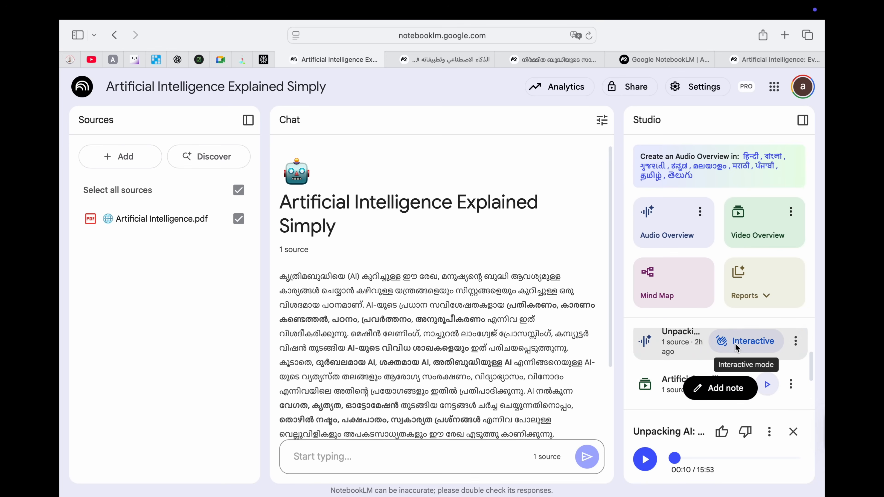
click(748, 346)
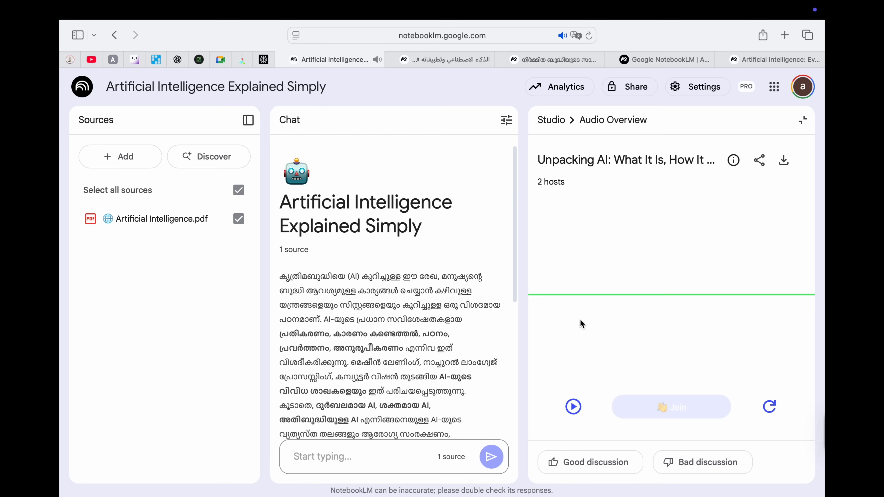
click(573, 407)
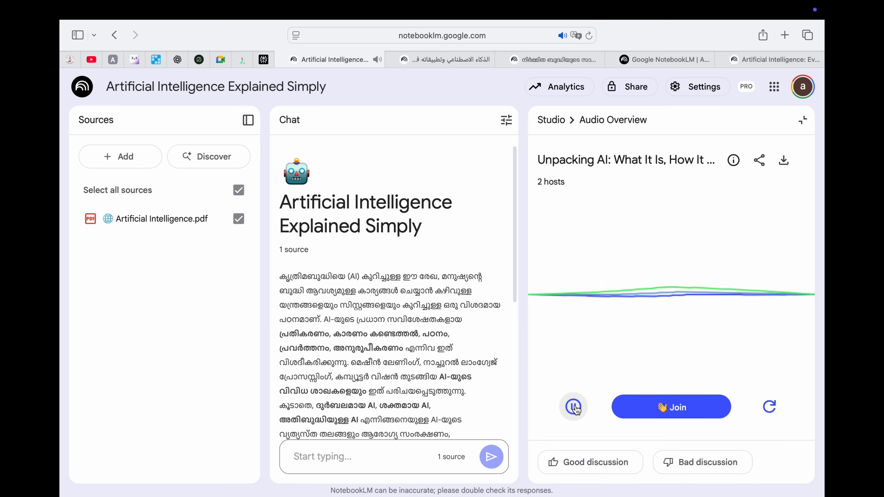
click(573, 407)
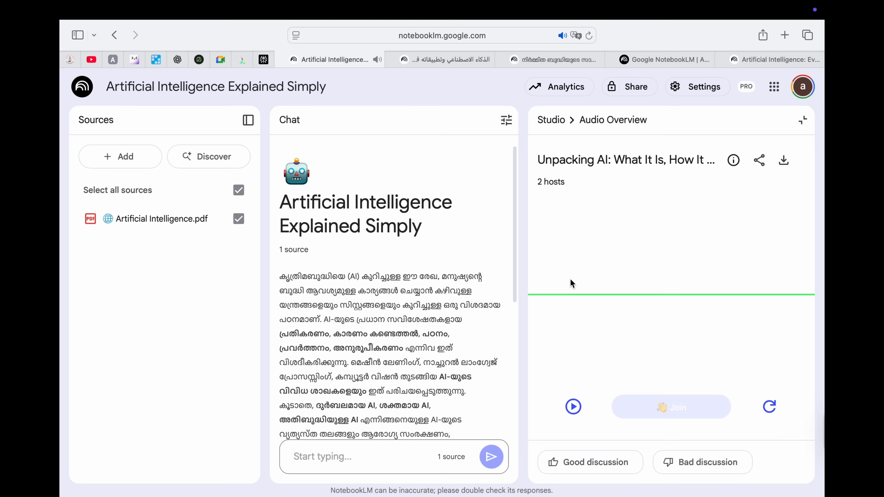
click(573, 408)
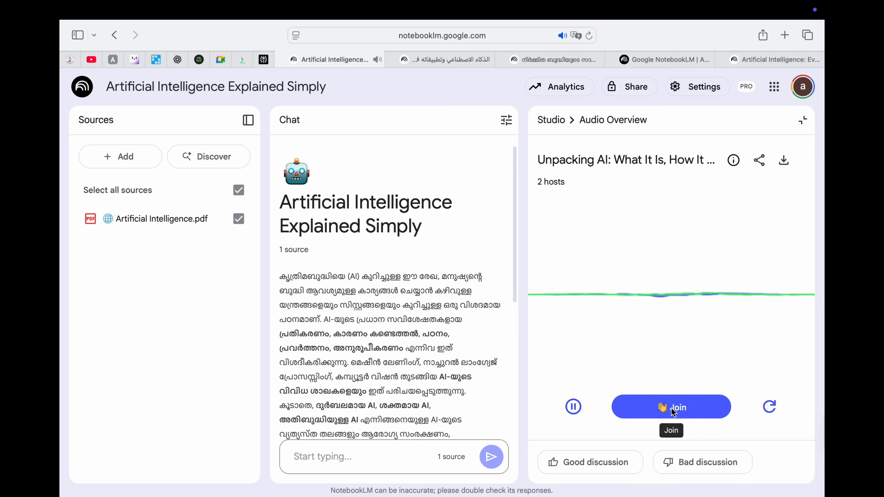
click(680, 409)
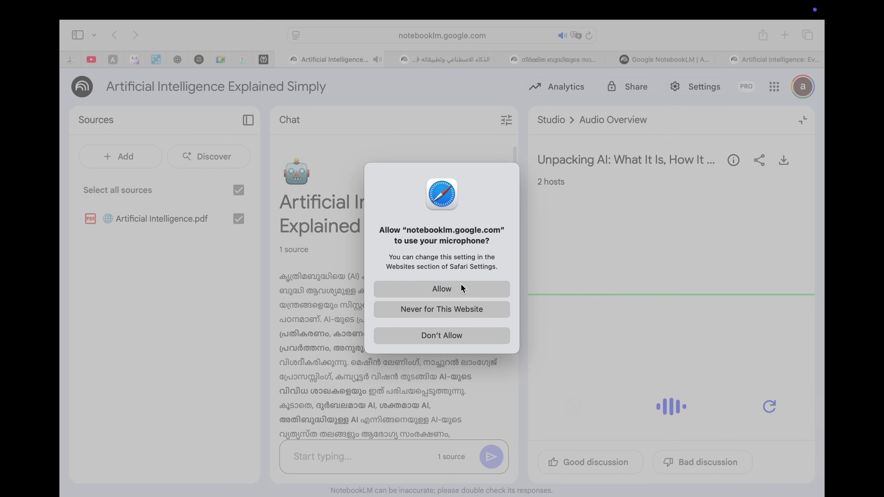
click(448, 285)
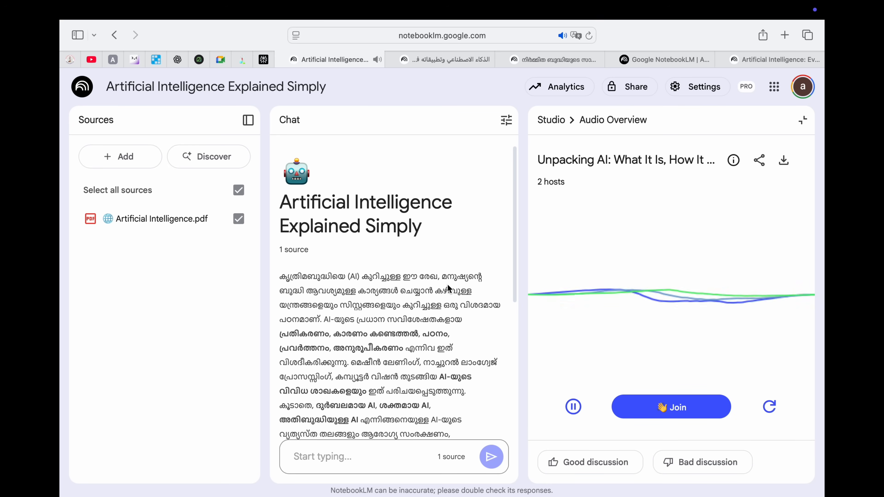
click(573, 407)
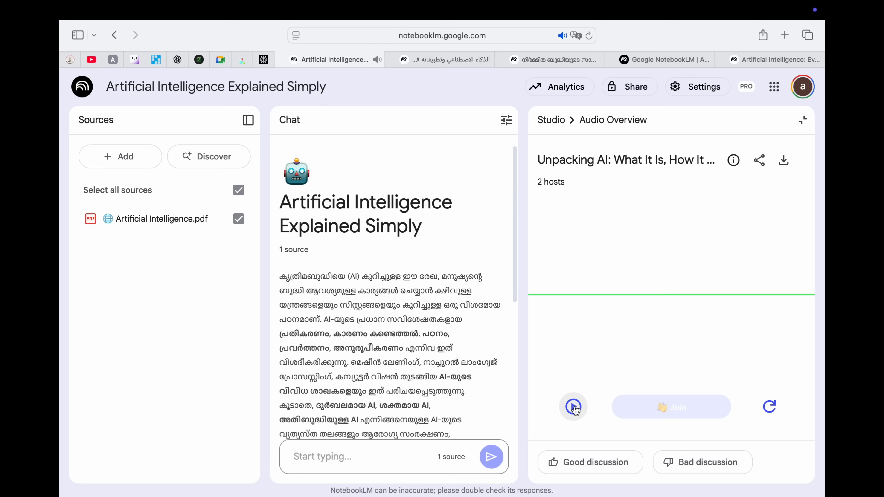
click(574, 406)
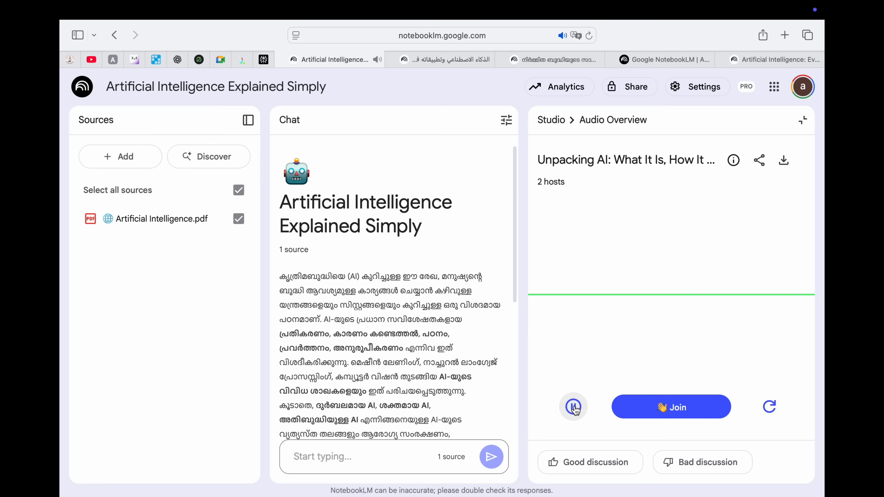
click(664, 410)
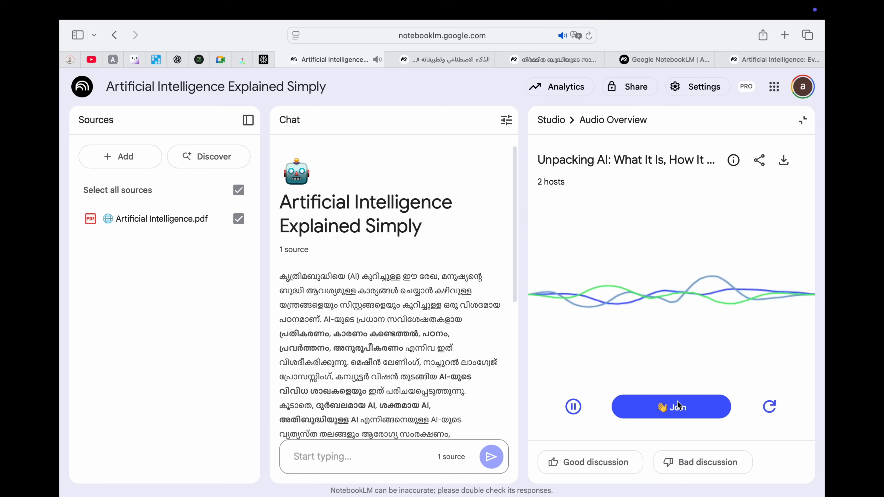
click(573, 408)
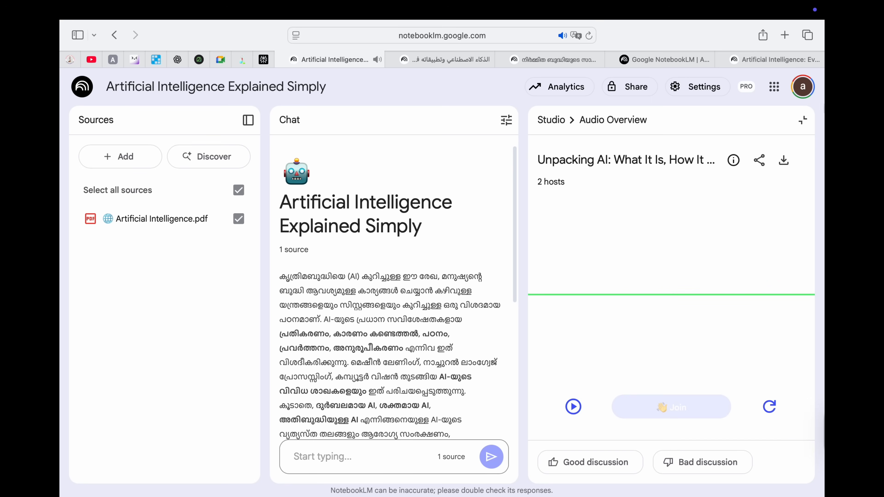
Step: Close the interactive Audio Overview view and return to the healthcare notebook's tab
click(803, 124)
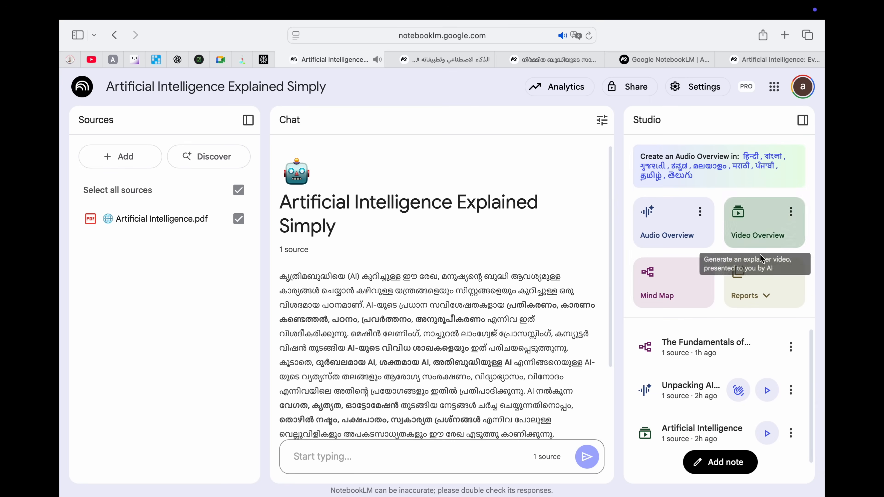
scroll(687, 380, down, 1)
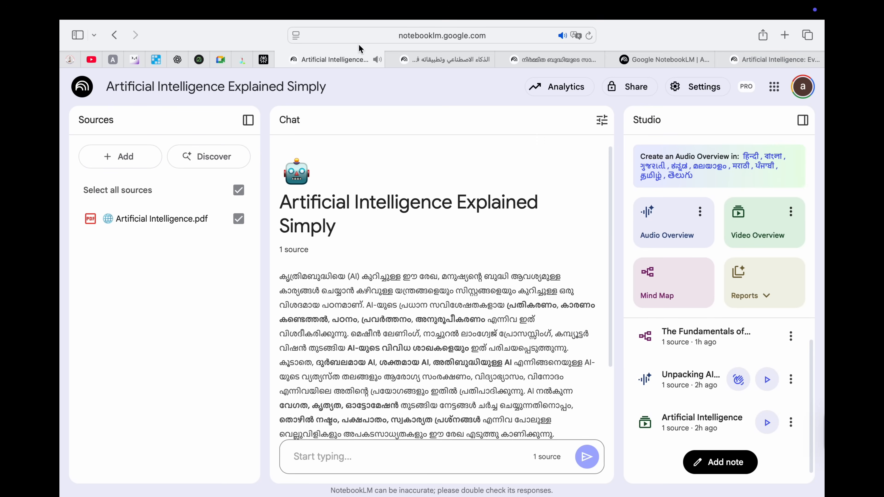
mouse_move(449, 63)
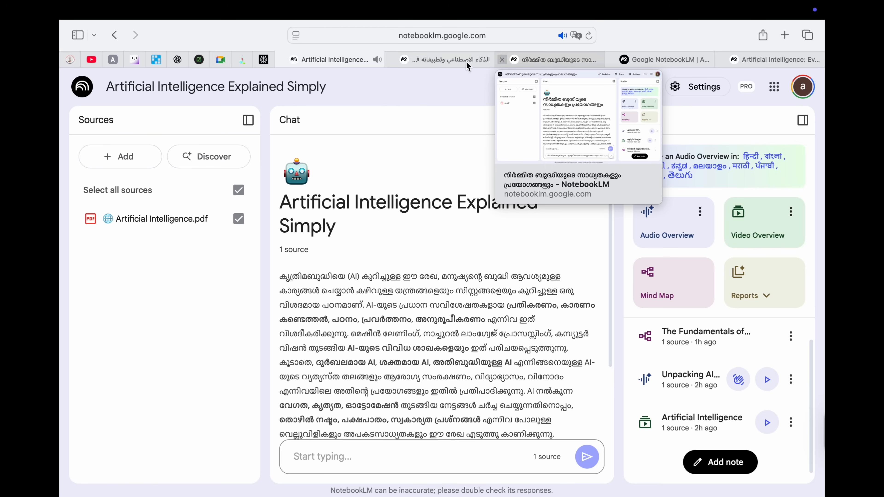
click(774, 59)
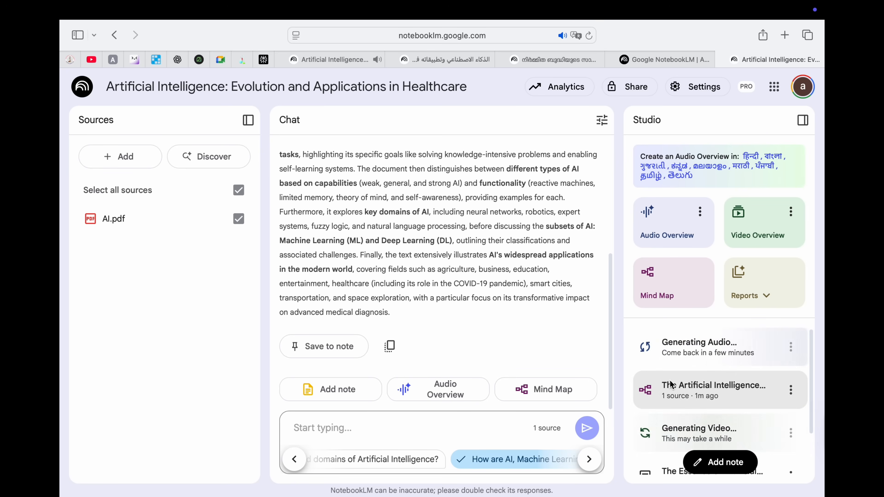
Step: Open the 'From Concept to Cure' mind map and expand its Types of AI (Capabilities) branch
scroll(421, 294, up, 3)
scroll(421, 294, up, 2)
scroll(417, 313, down, 2)
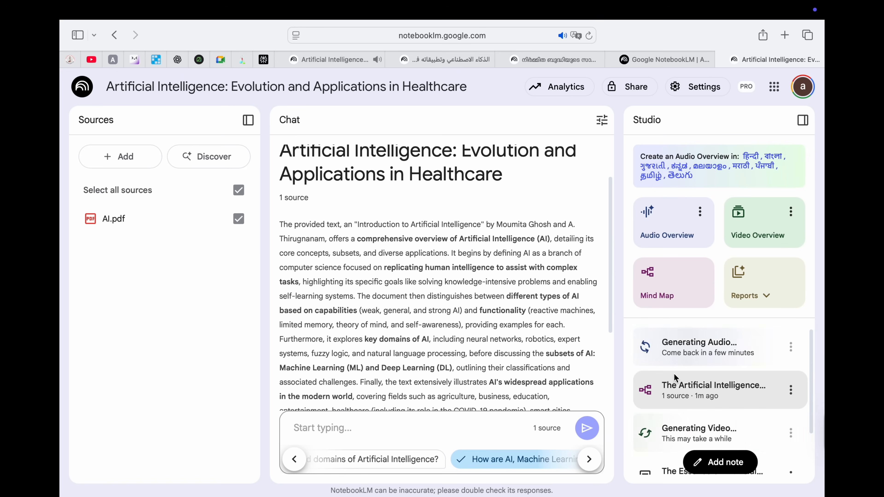
click(711, 386)
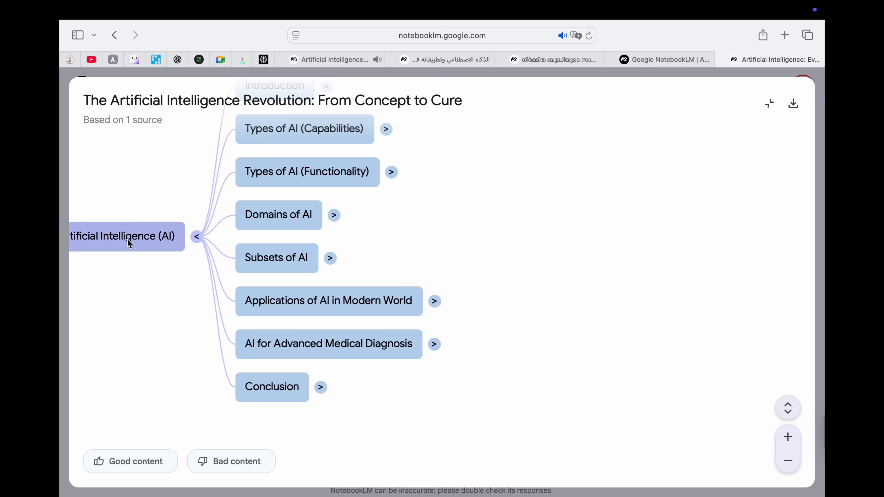
click(386, 129)
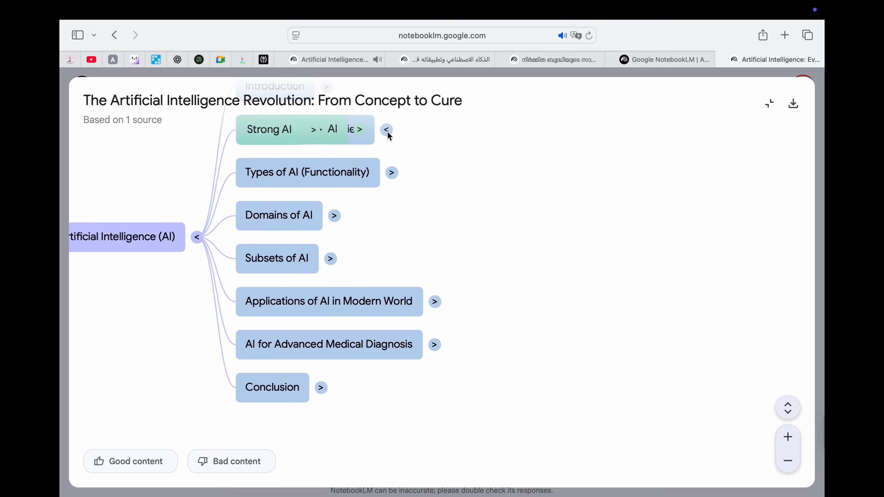
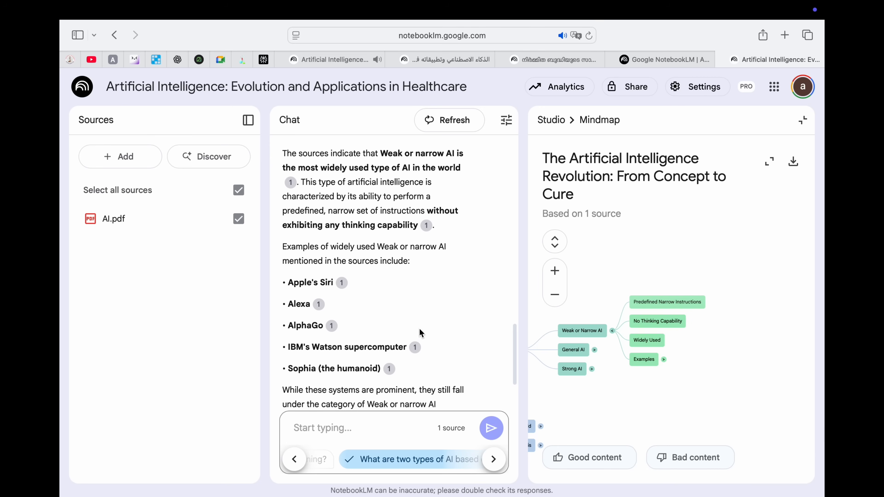
Step: Close the 'From Concept to Cure' mind map and browse the Studio report types list
scroll(420, 314, down, 3)
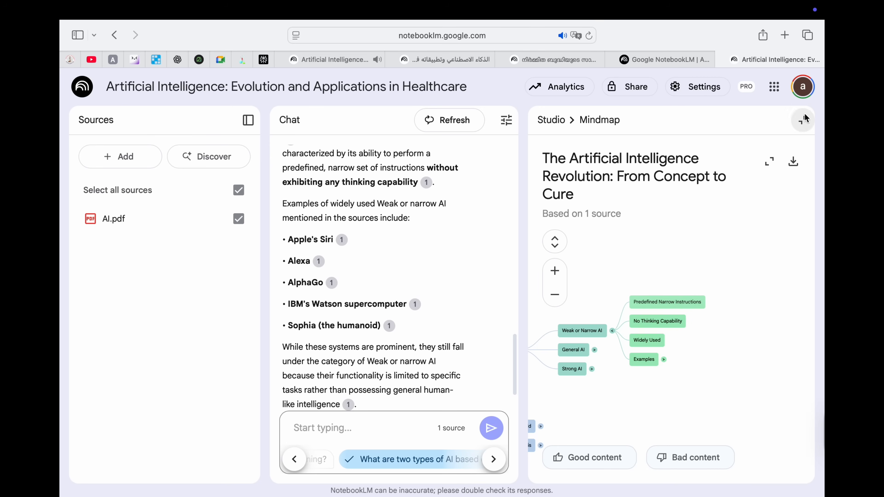
click(803, 120)
click(731, 294)
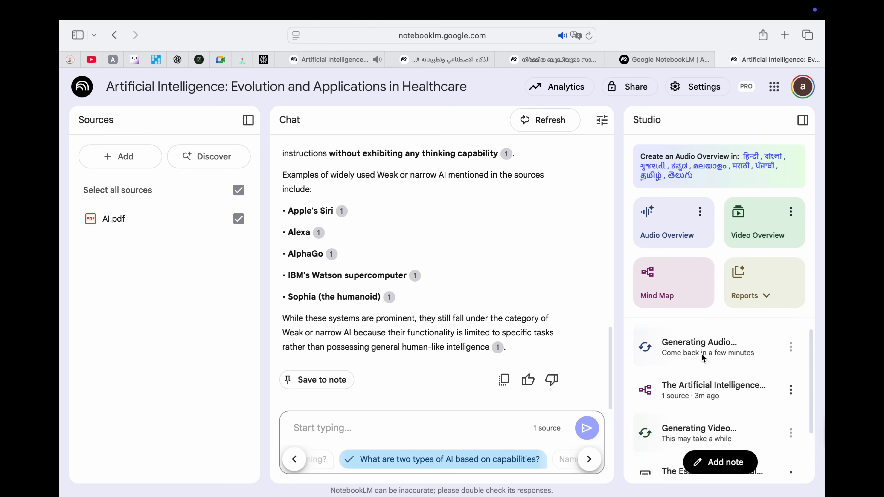
scroll(687, 420, down, 1)
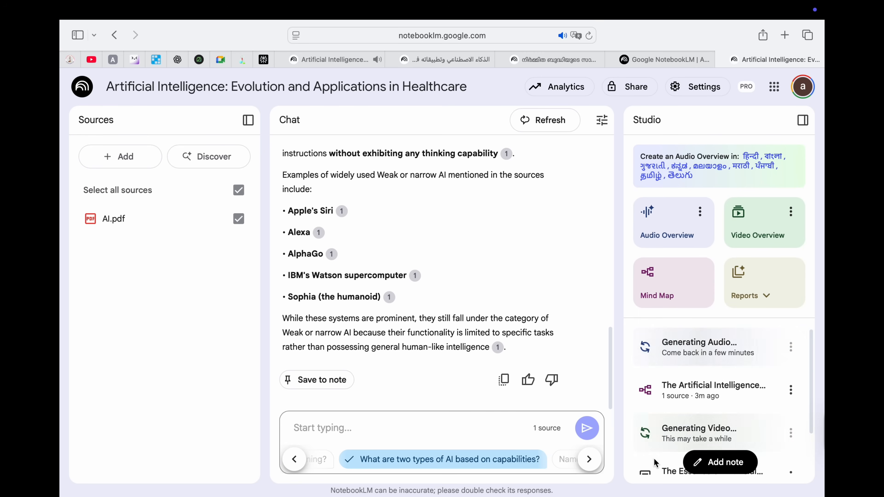
Step: Switch to the Explained Simply notebook and play its 'Artificial Intelligence' video overview
click(330, 63)
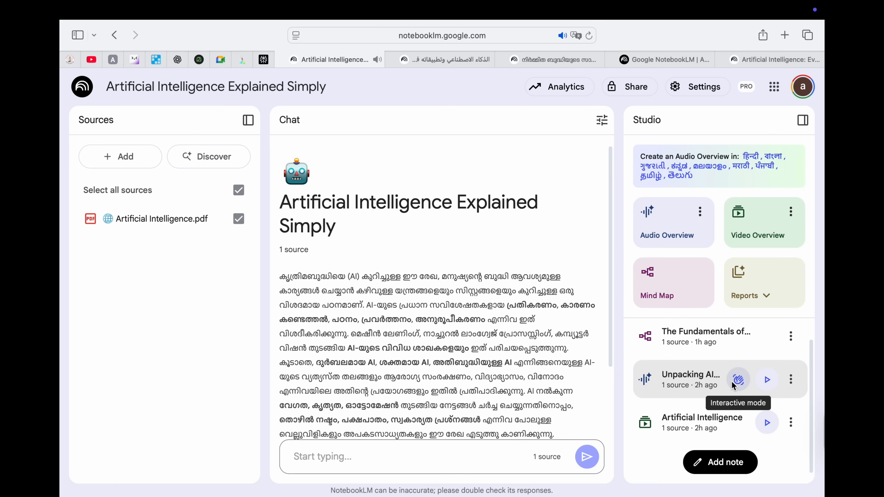
scroll(679, 396, down, 1)
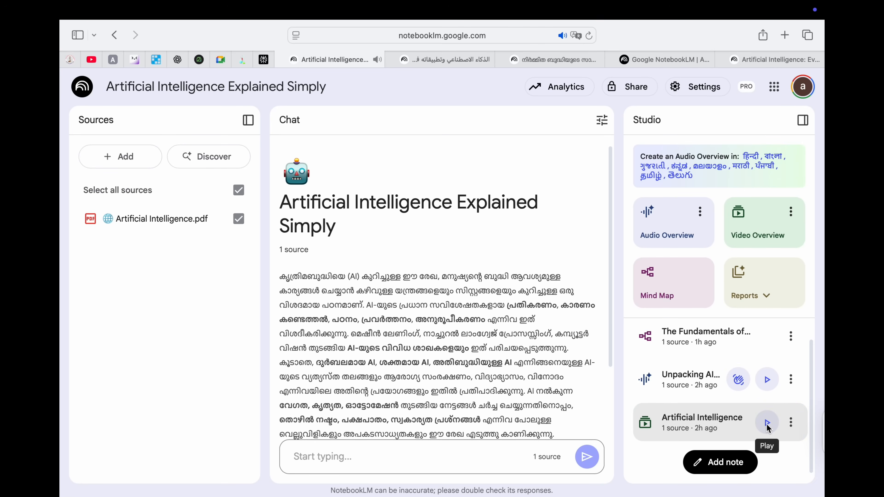
click(767, 422)
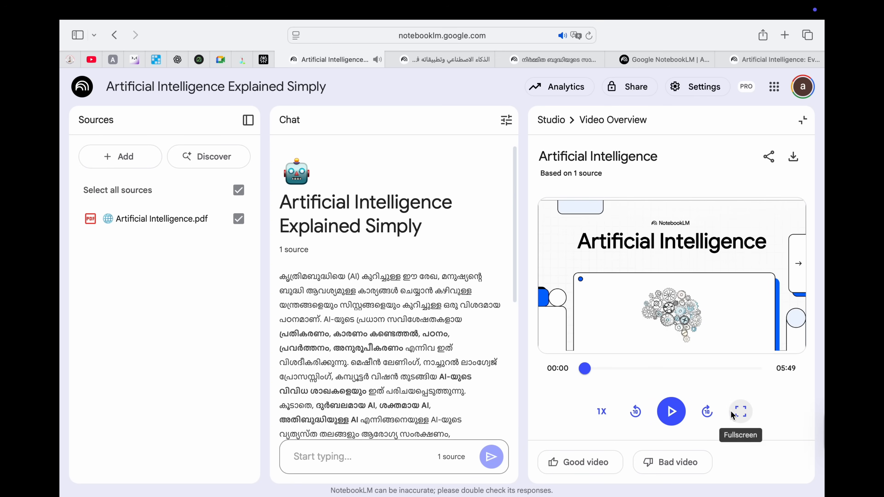
Step: Play the video full screen, skip ahead, and pause at 0:50 on the 'Familiar Faces of AI' slide
click(737, 411)
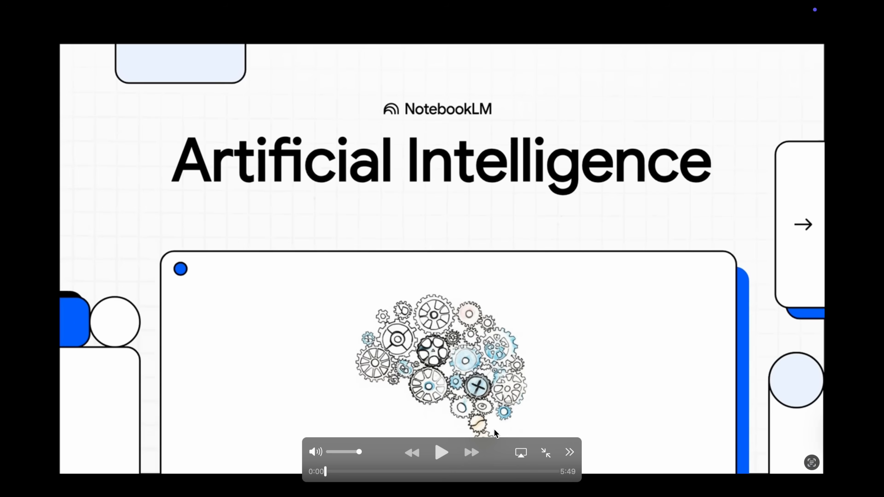
click(441, 456)
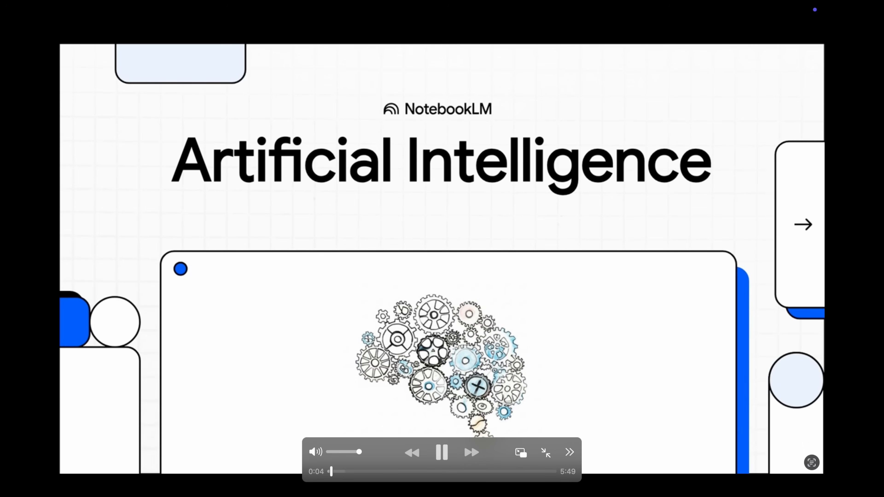
click(445, 452)
click(438, 454)
click(351, 472)
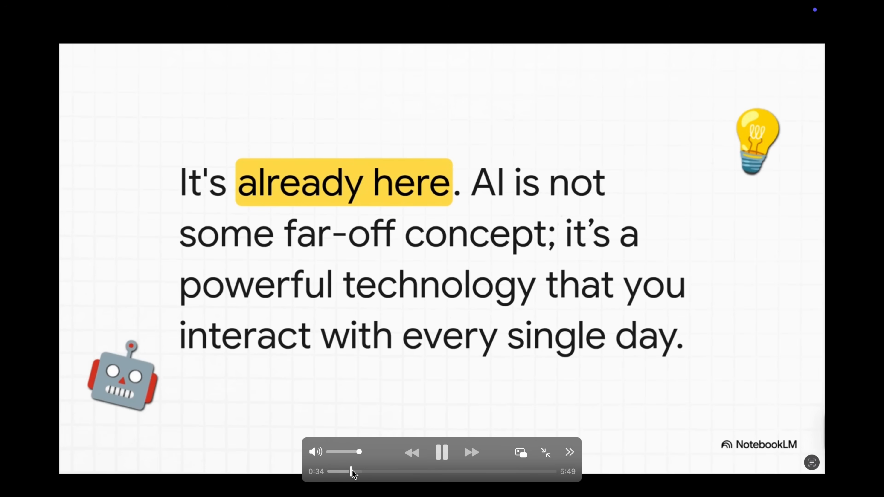
click(442, 455)
click(441, 455)
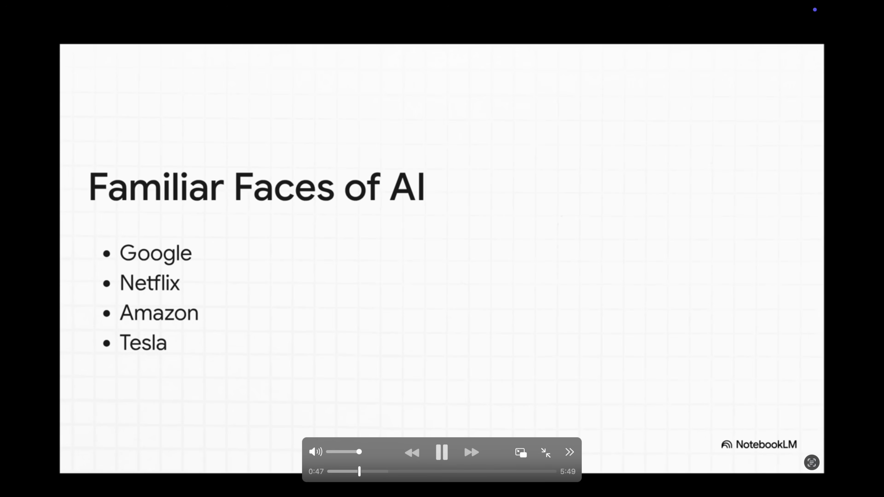
click(441, 453)
key(Escape)
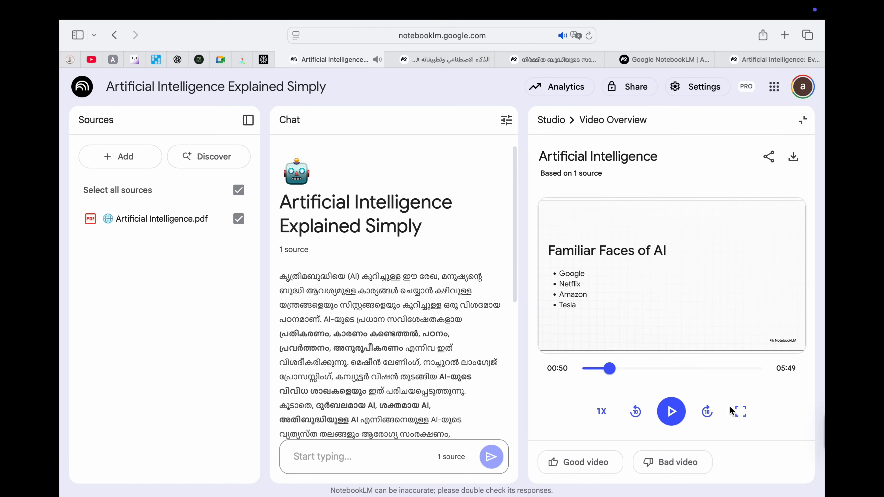
Step: Close the video overview and cycle through the notebook tabs, ending on the Malayalam notebook
click(803, 120)
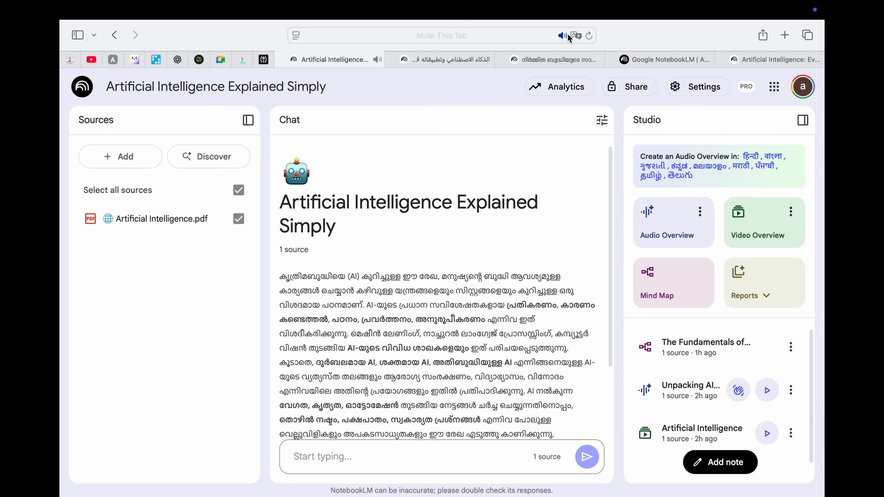
click(550, 58)
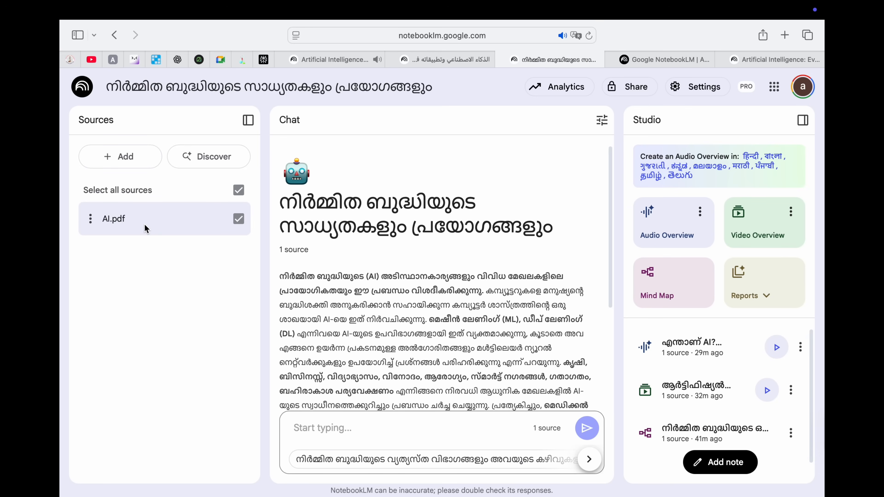
click(331, 63)
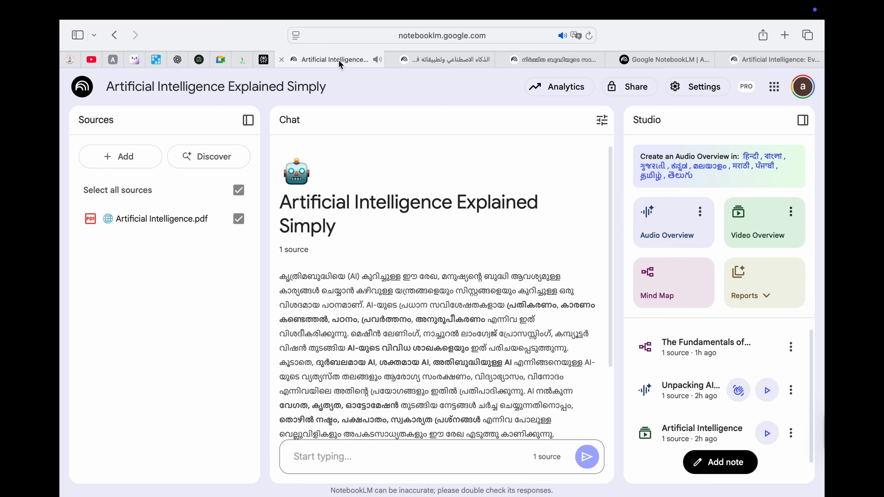
click(422, 62)
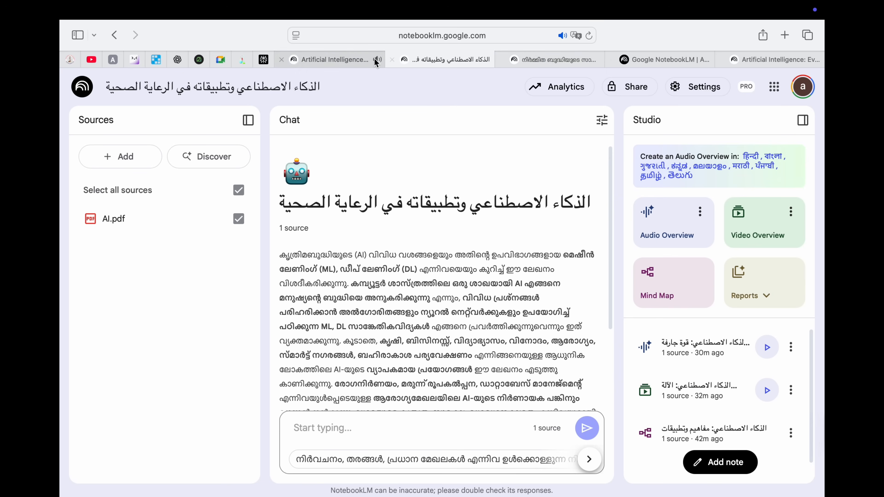
click(543, 60)
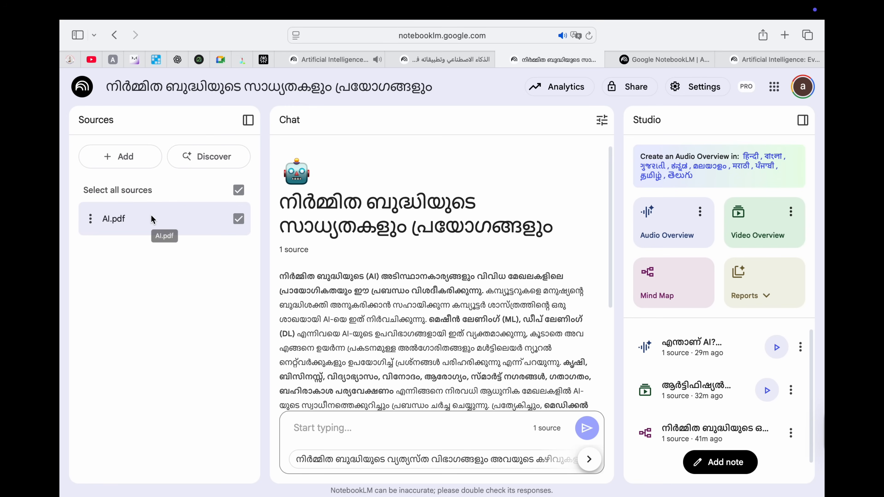
click(695, 90)
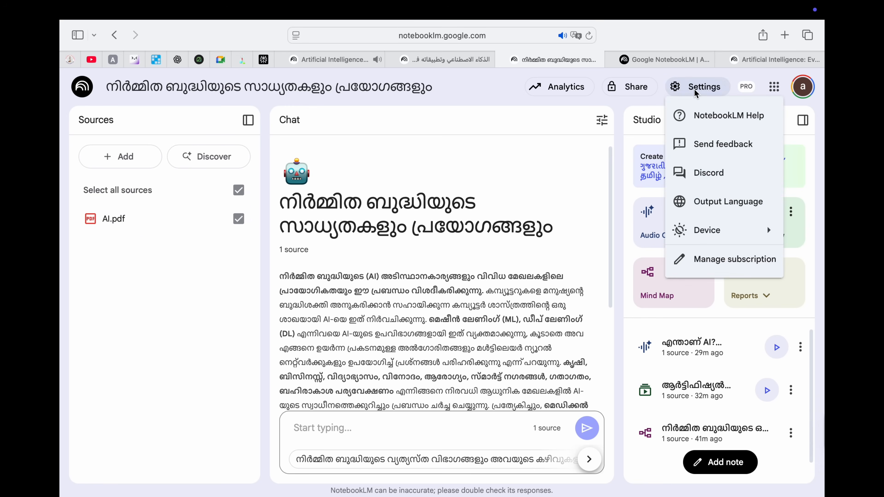
click(723, 201)
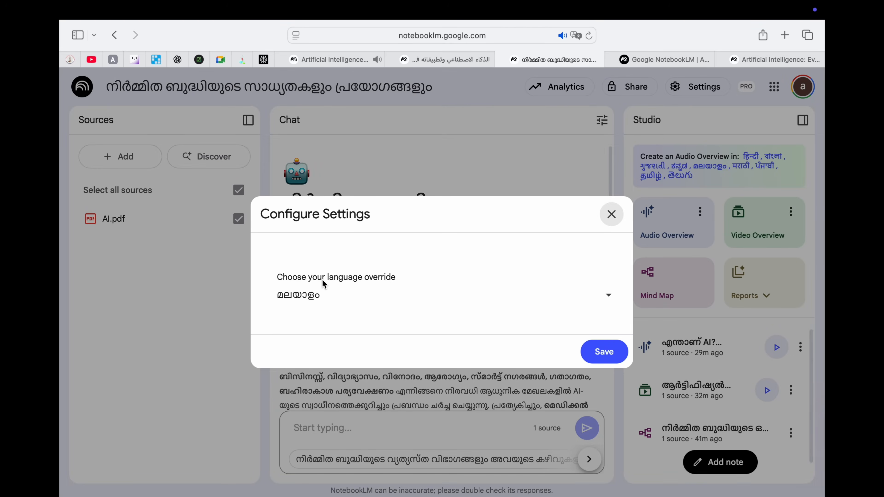
click(608, 300)
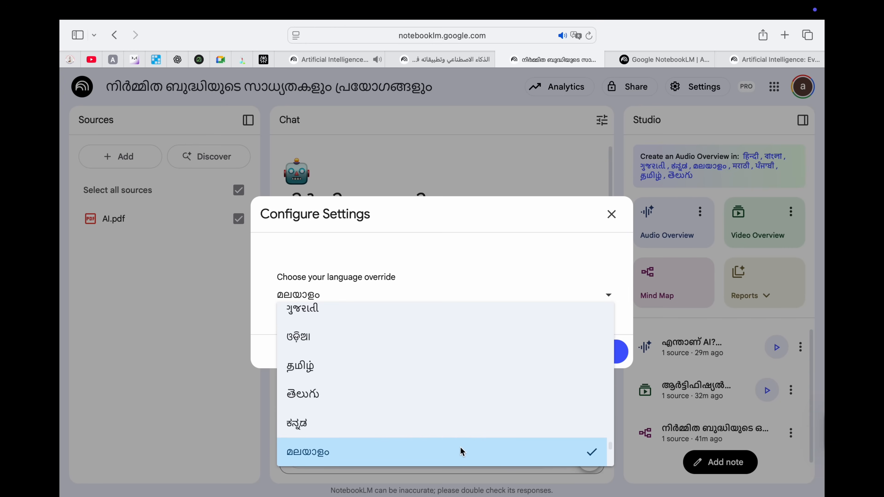
click(482, 446)
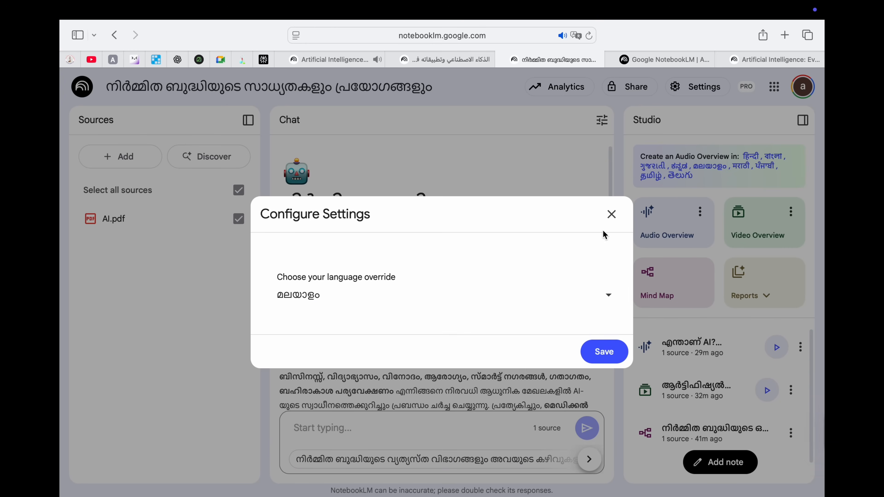
click(612, 216)
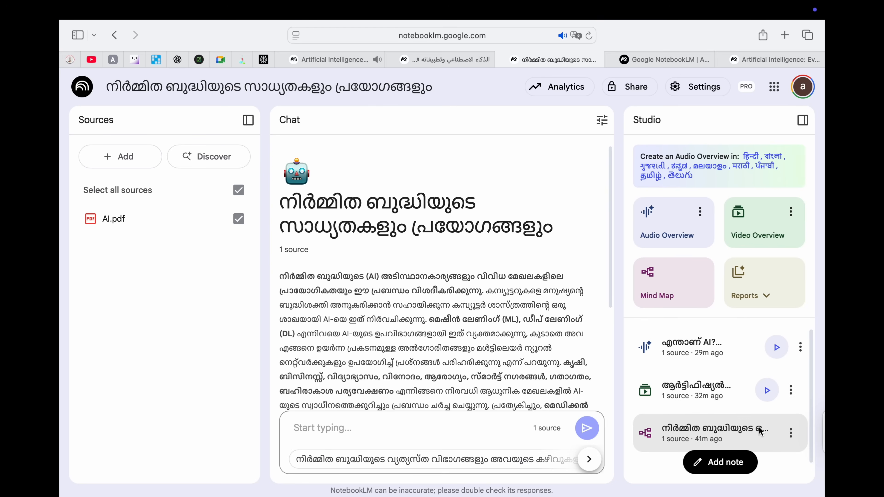
Step: Play the Malayalam video overview full screen, skip ahead, pause at 5:01, then close it
click(769, 389)
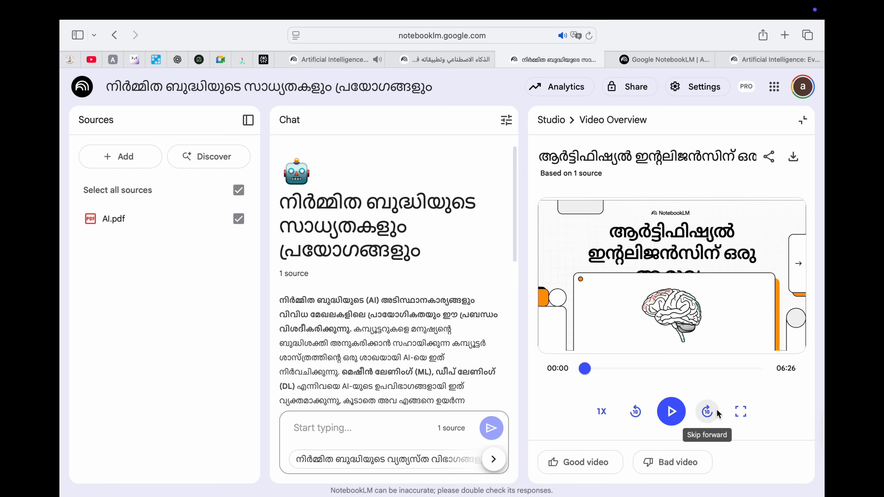
click(741, 411)
click(443, 453)
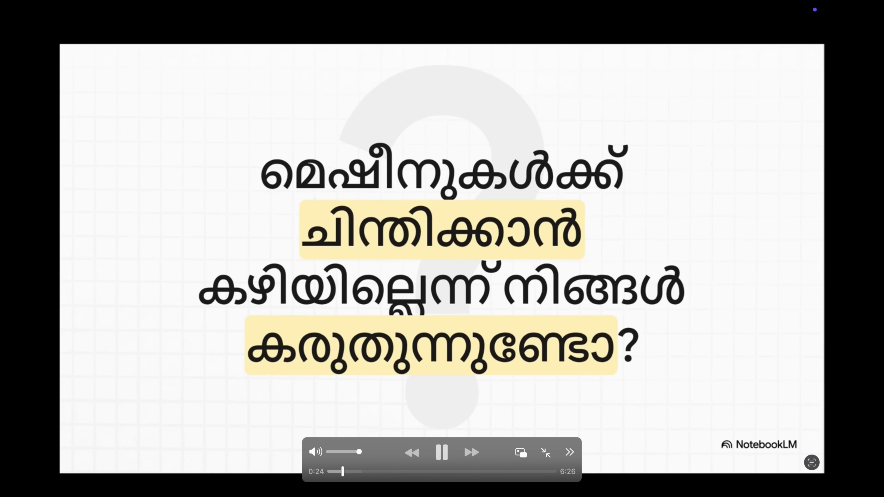
drag(349, 474, 505, 474)
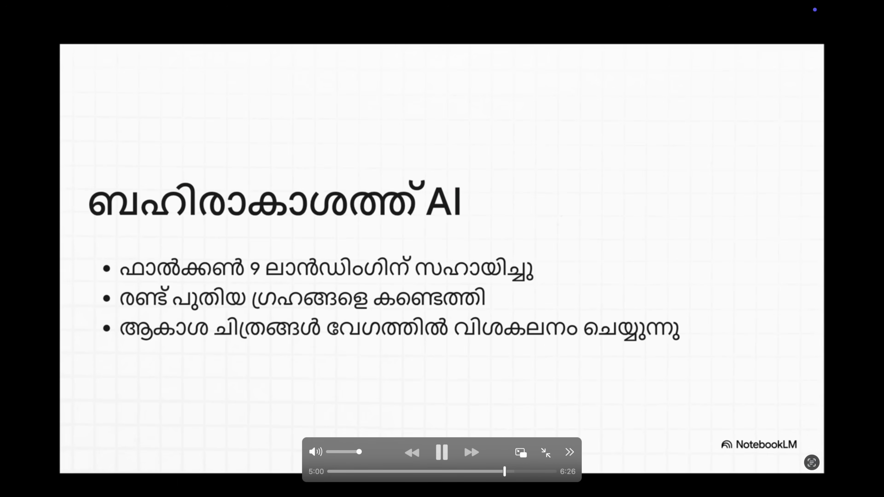
click(444, 453)
key(Escape)
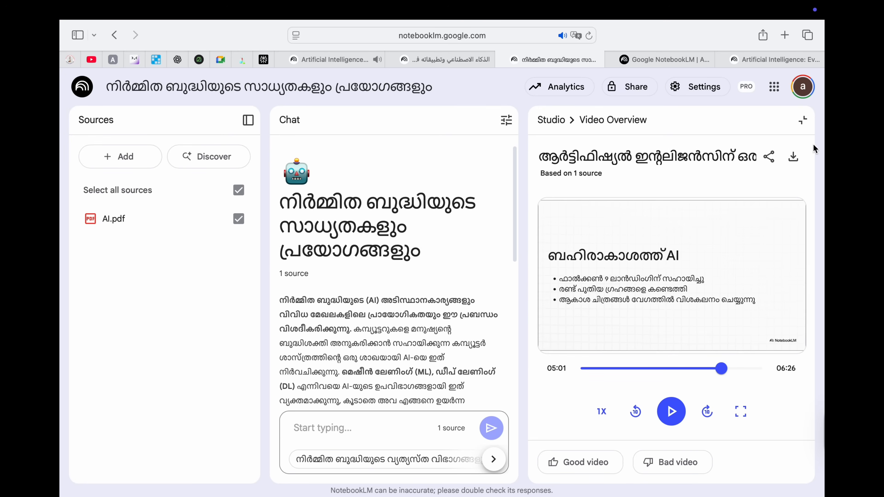
click(802, 119)
Step: Switch to the Arabic notebook and play its video overview full screen, pausing at 00:03
click(461, 64)
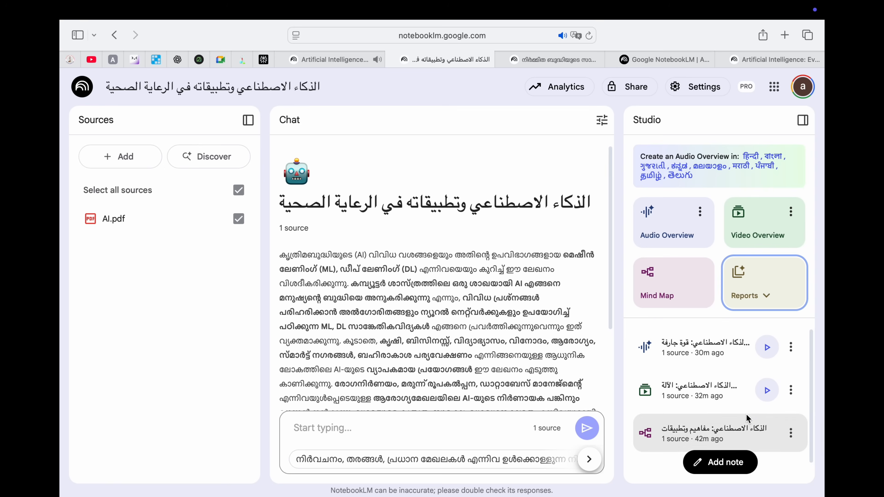
click(768, 391)
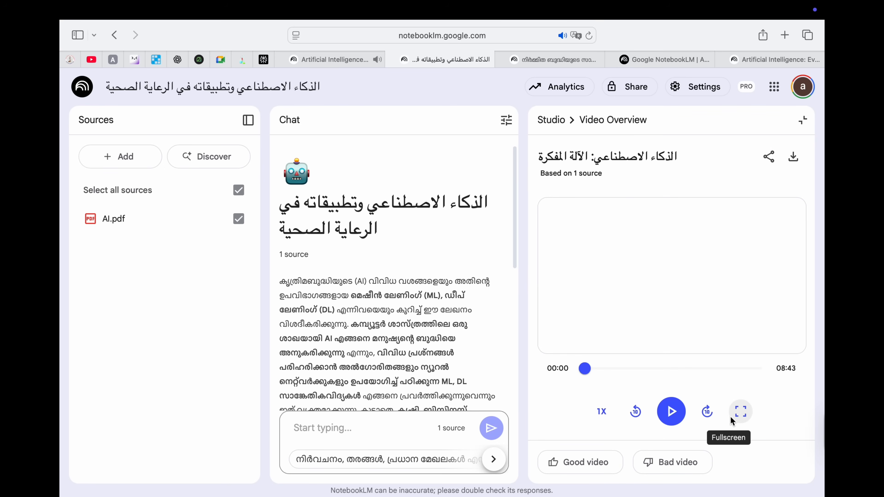
click(741, 411)
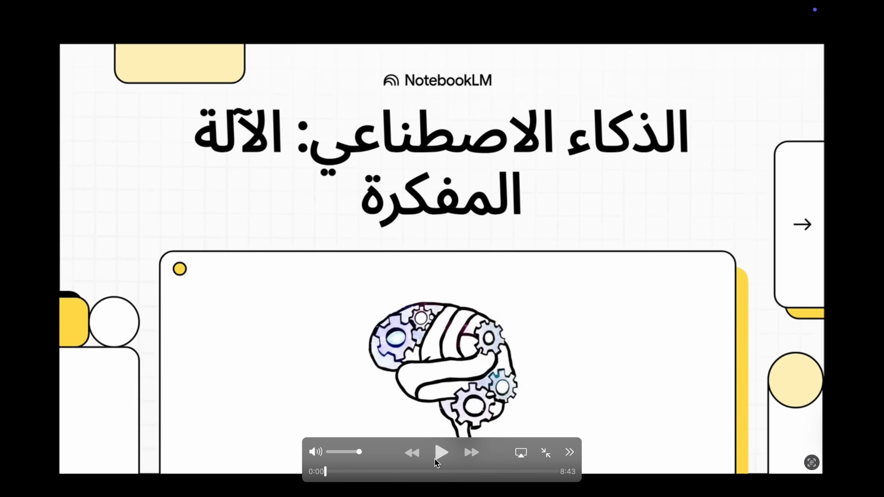
click(443, 459)
click(442, 453)
key(Escape)
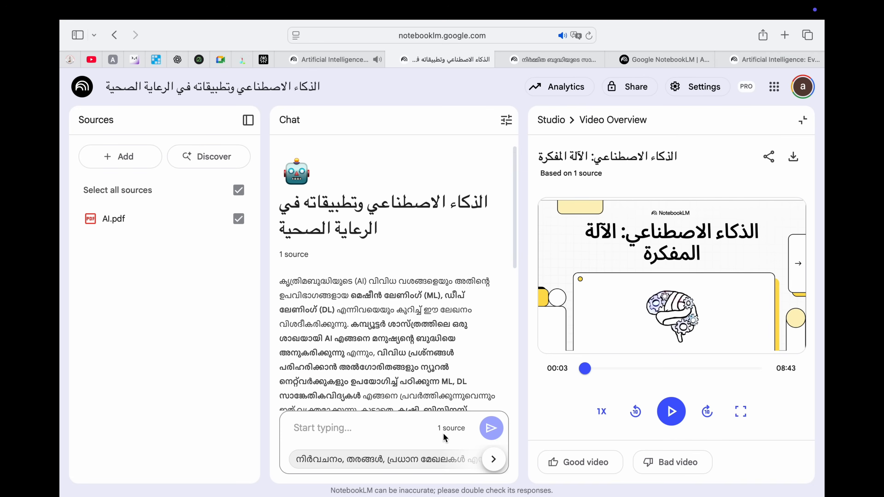
Step: Move via the Malayalam tab to the English healthcare notebook and open the report types list
click(552, 60)
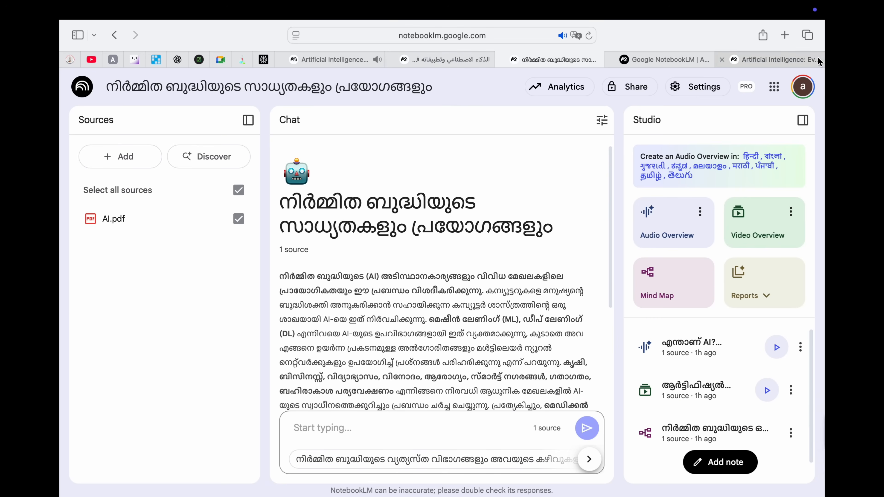
click(789, 66)
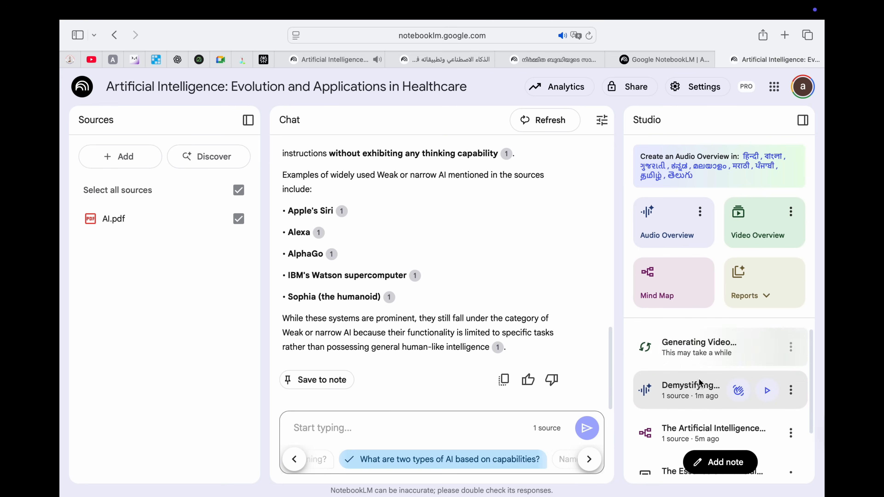
scroll(697, 383, down, 1)
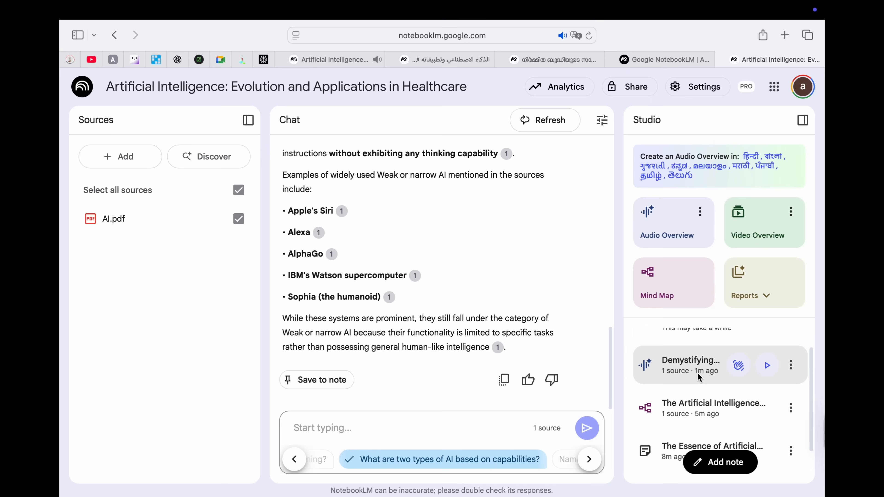
scroll(698, 372, up, 1)
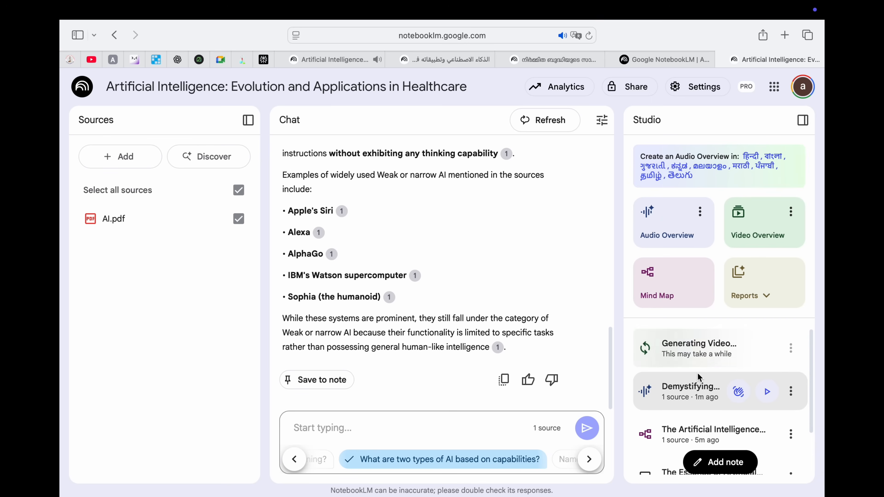
click(727, 307)
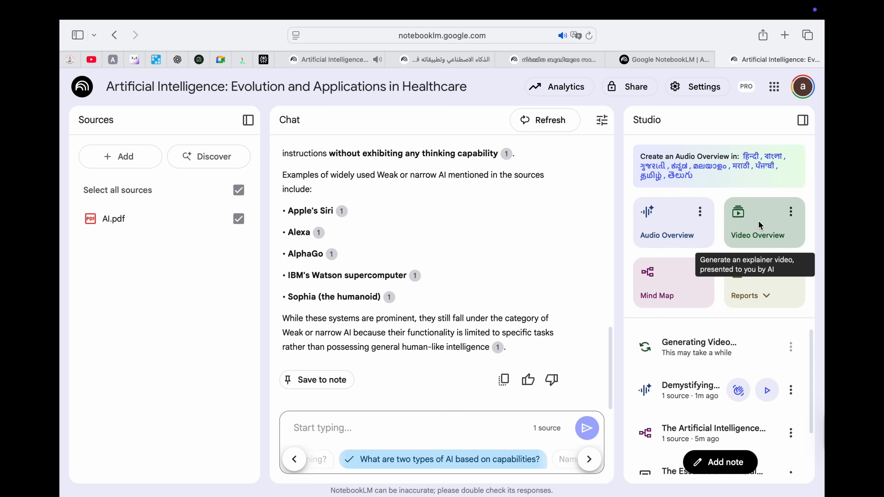
click(745, 286)
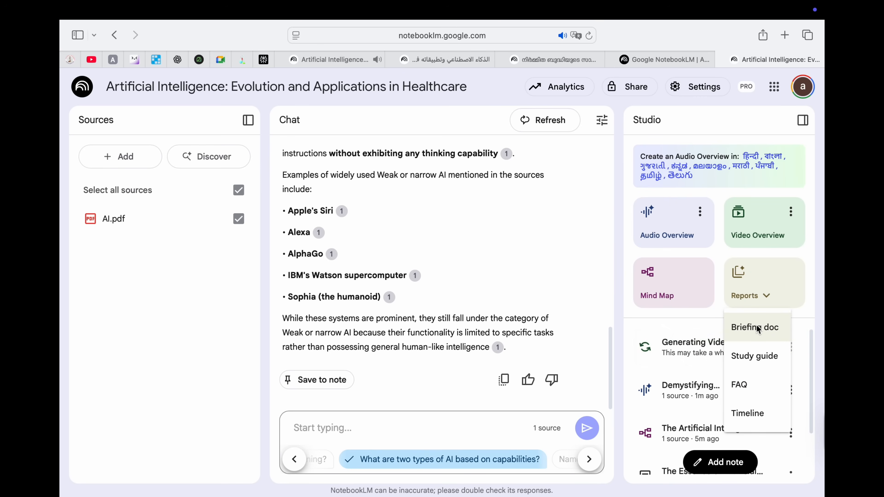
Step: Clear the chat history and generate a Briefing doc report
click(544, 121)
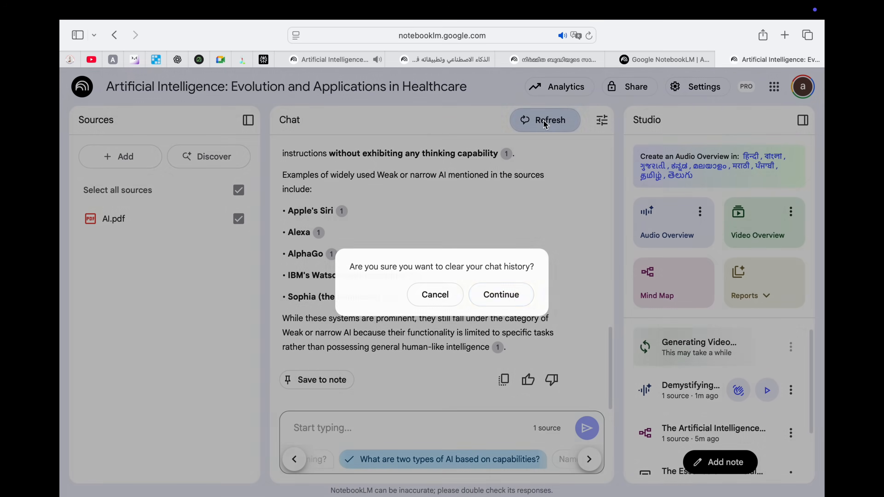
click(515, 292)
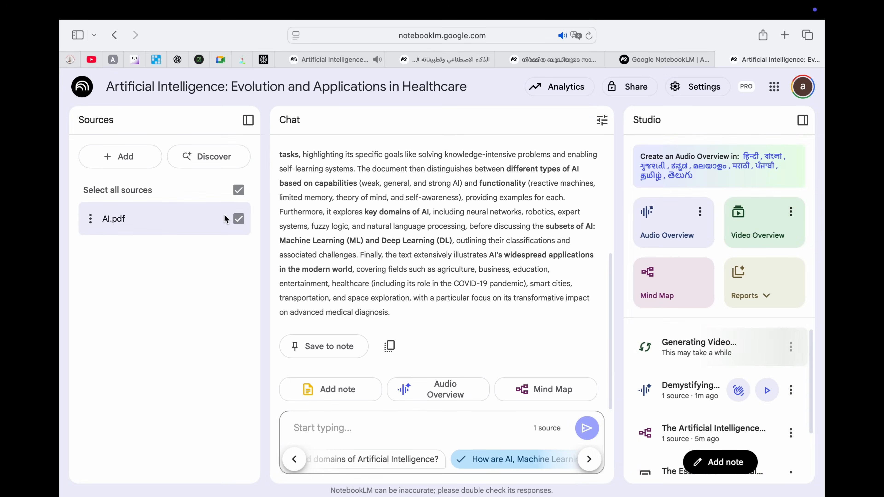
click(748, 296)
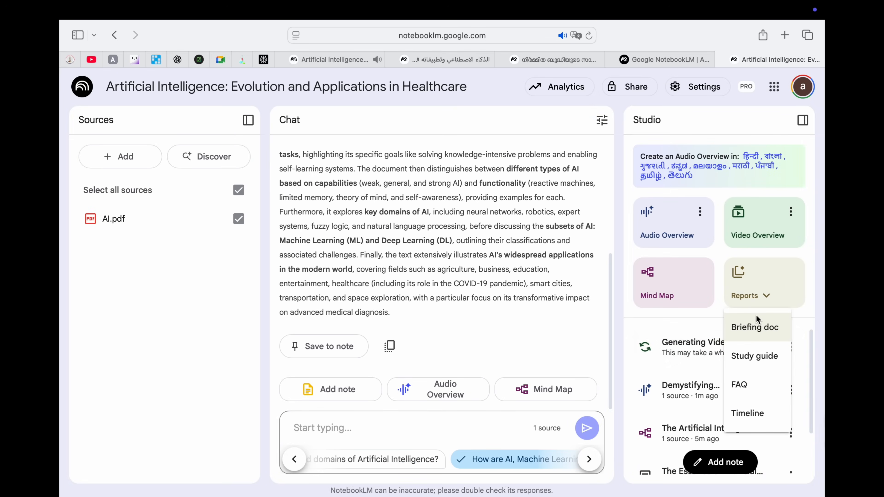
click(758, 329)
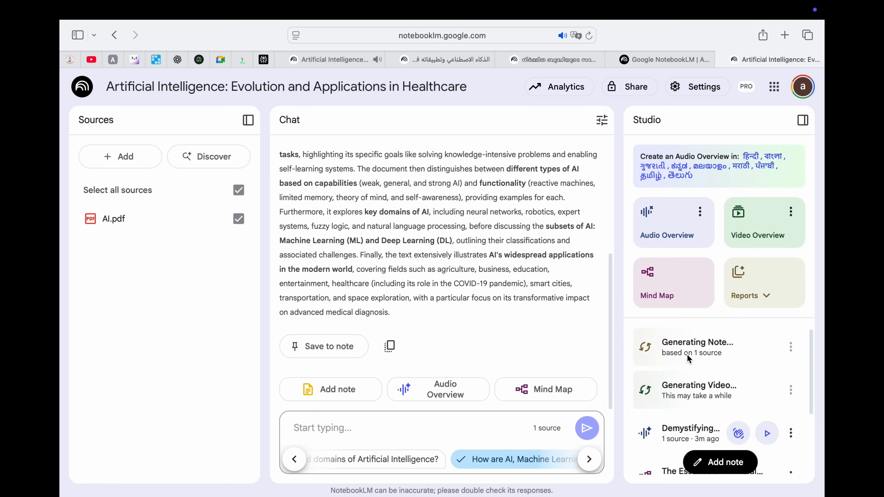
Step: Generate Study guide, FAQ and Timeline reports from the notebook's source
click(745, 295)
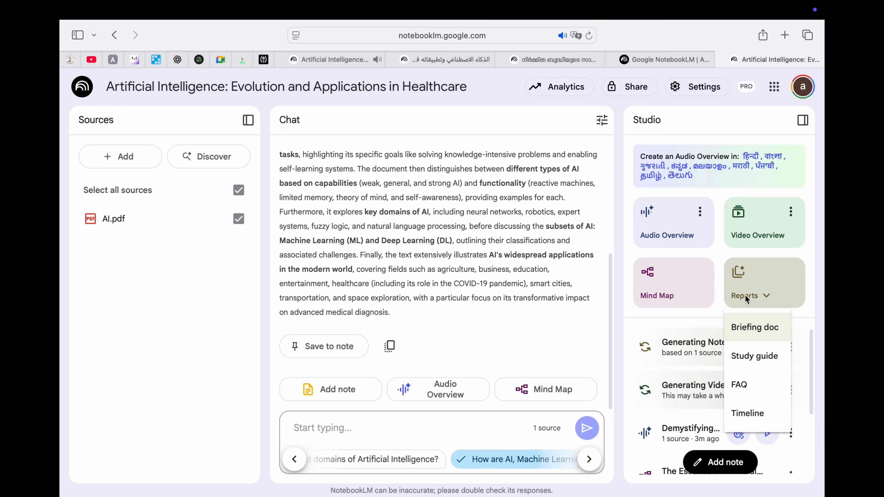
click(754, 359)
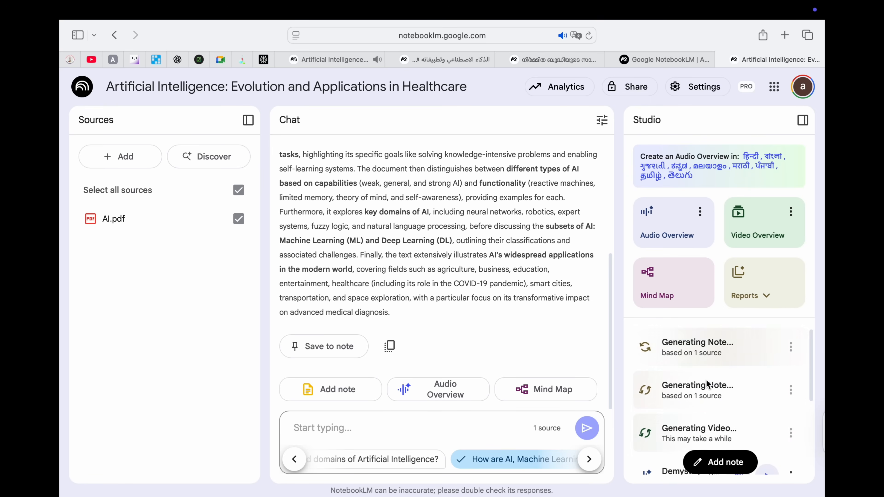
click(750, 296)
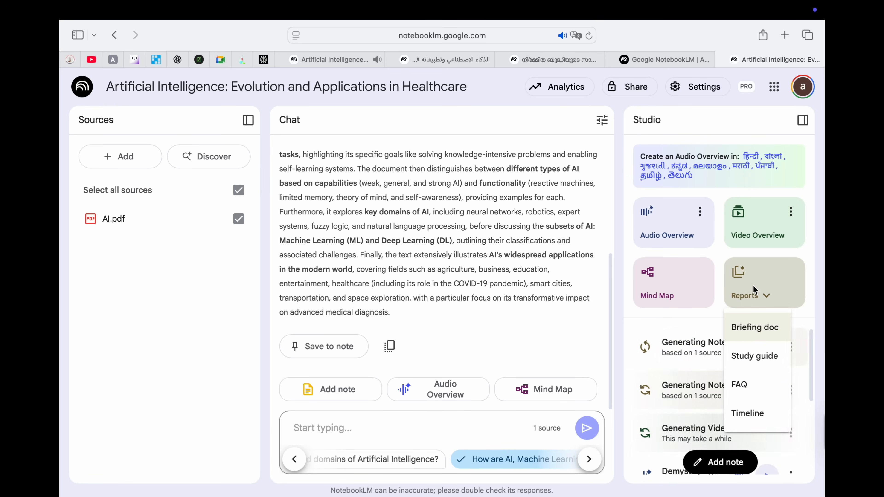
click(749, 381)
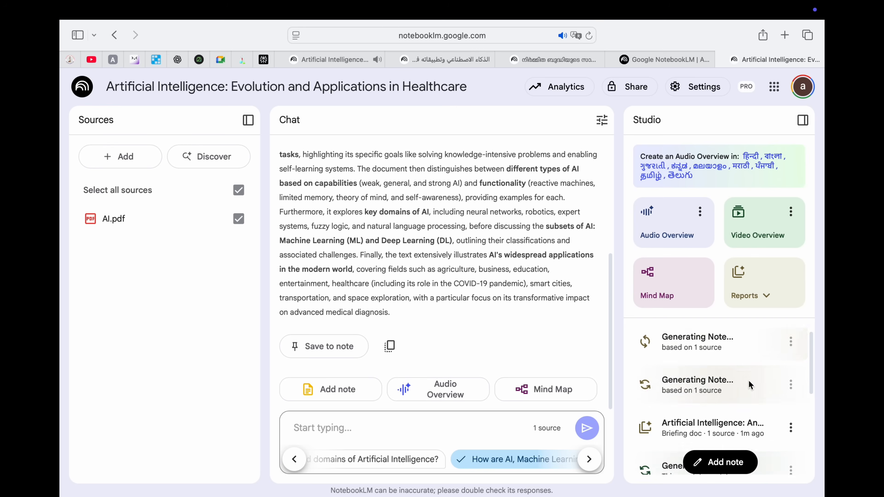
click(749, 295)
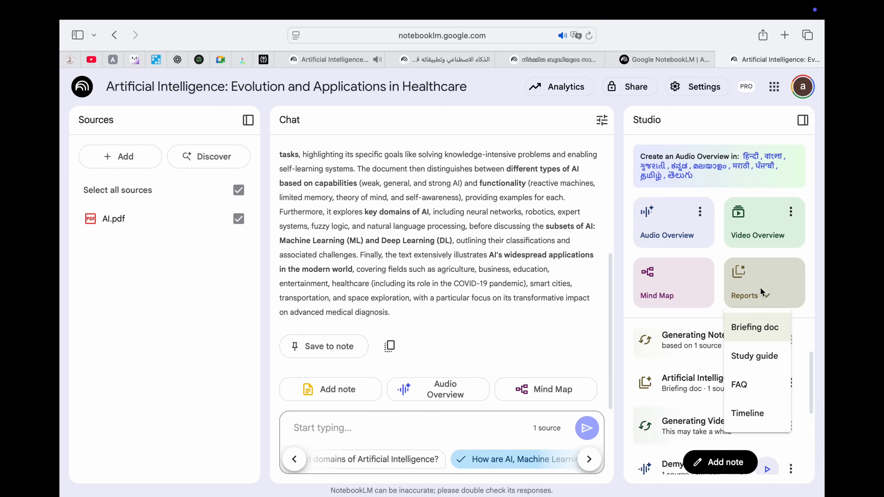
click(756, 412)
scroll(700, 407, down, 2)
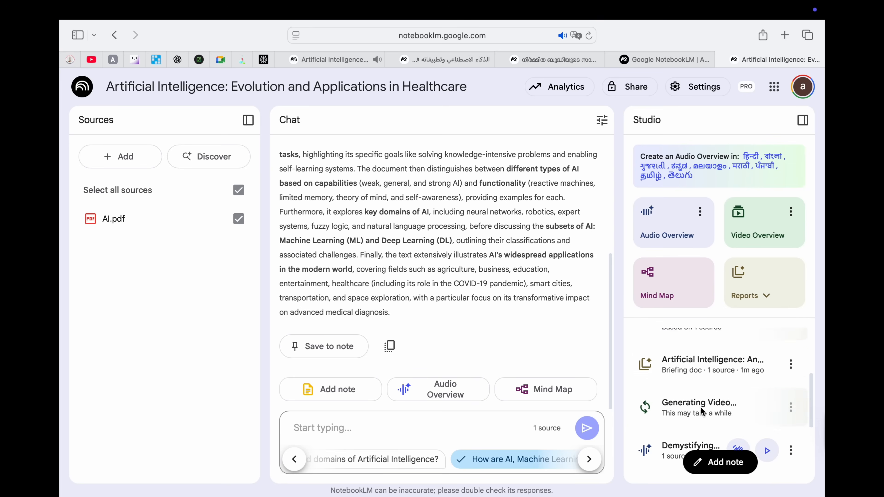
scroll(701, 407, down, 1)
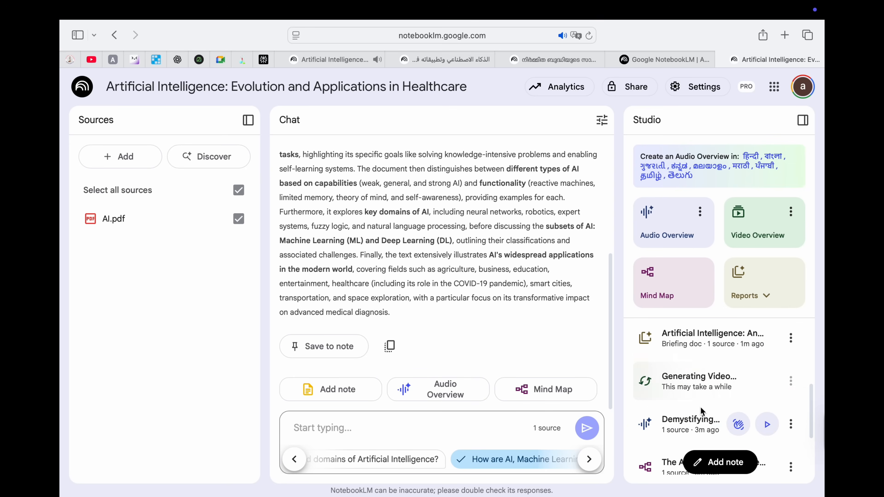
click(688, 347)
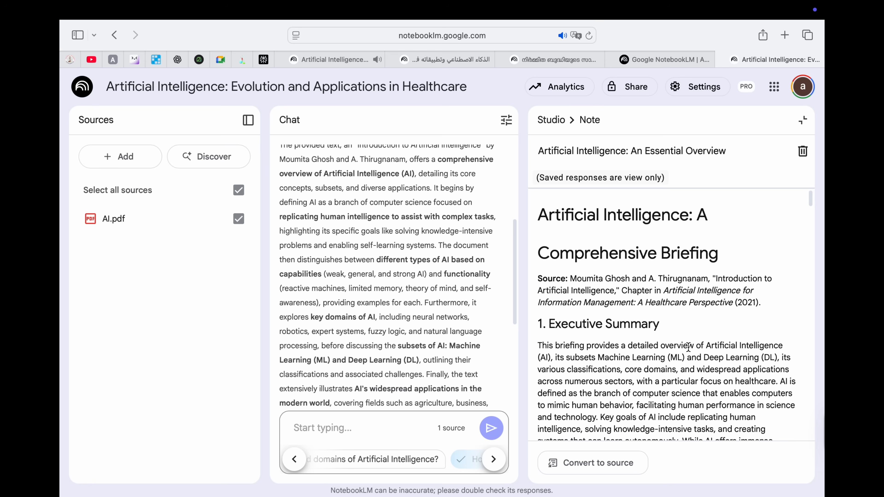
scroll(667, 312, down, 3)
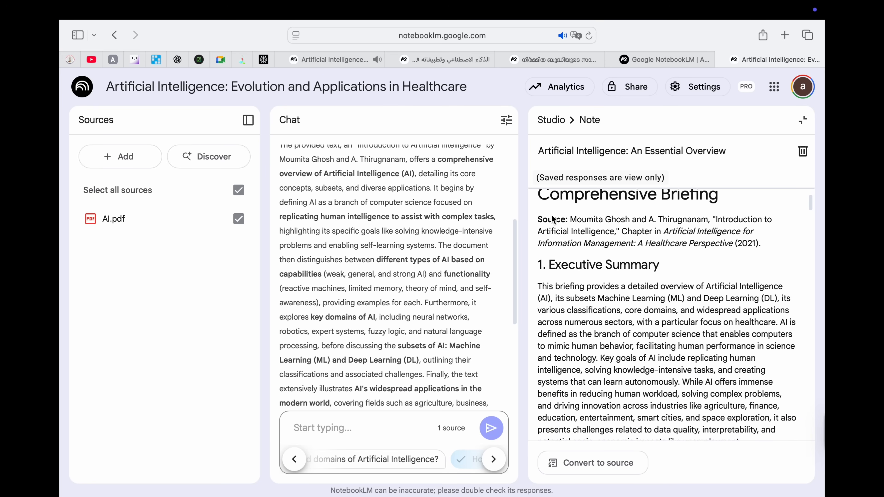
scroll(601, 274, down, 3)
scroll(607, 265, down, 10)
scroll(608, 265, down, 3)
scroll(666, 269, down, 20)
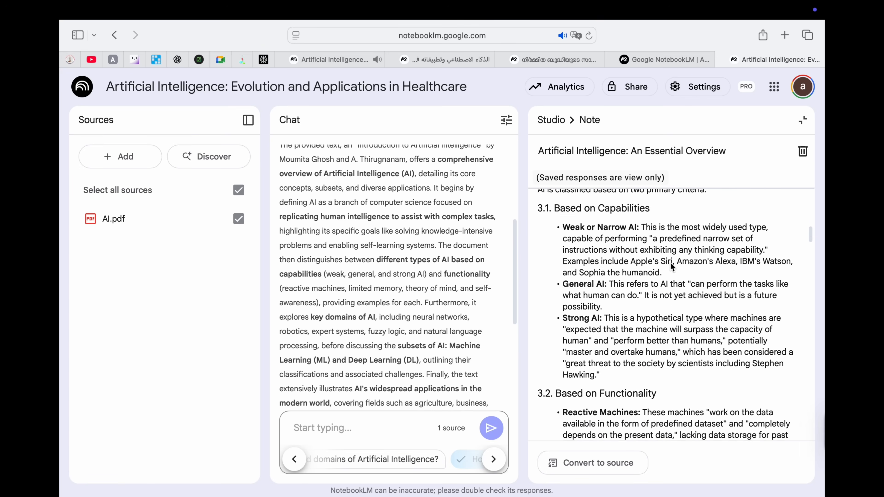
scroll(670, 262, down, 20)
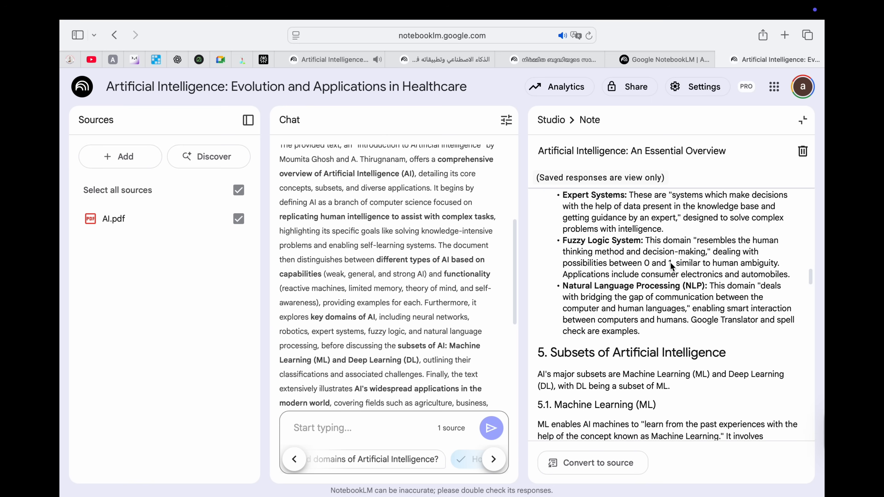
scroll(670, 261, down, 15)
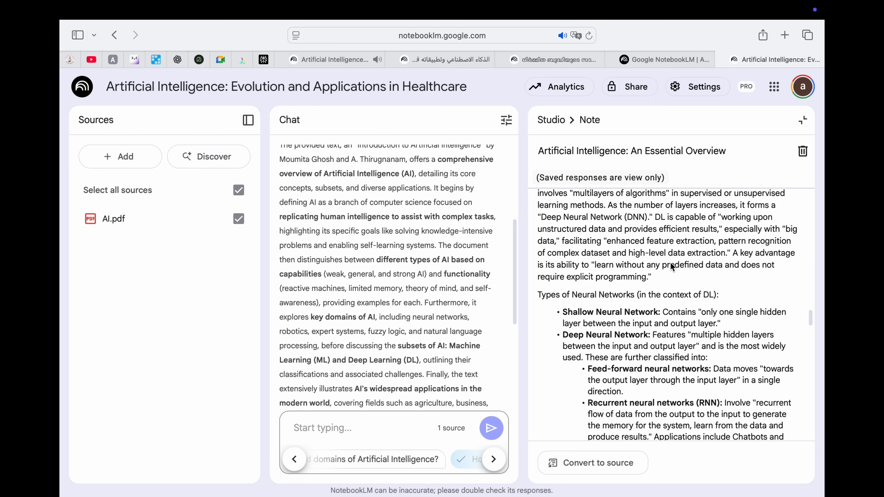
scroll(672, 266, down, 7)
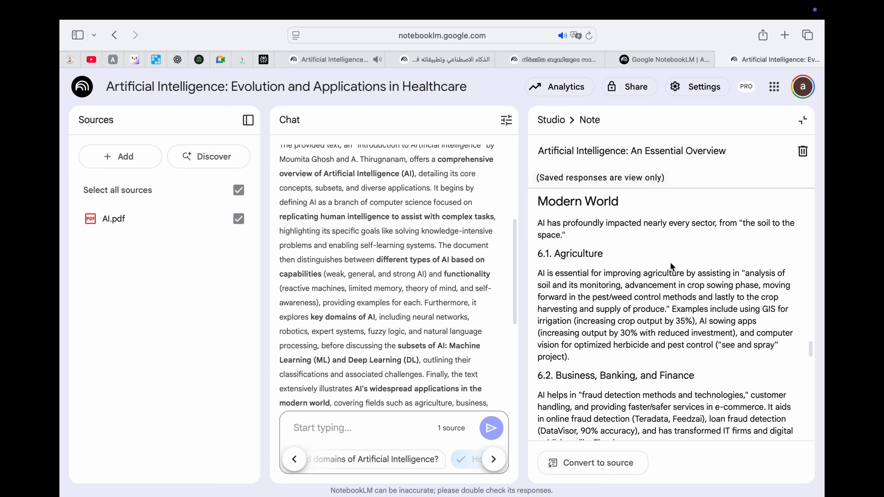
scroll(671, 266, down, 9)
scroll(671, 263, down, 15)
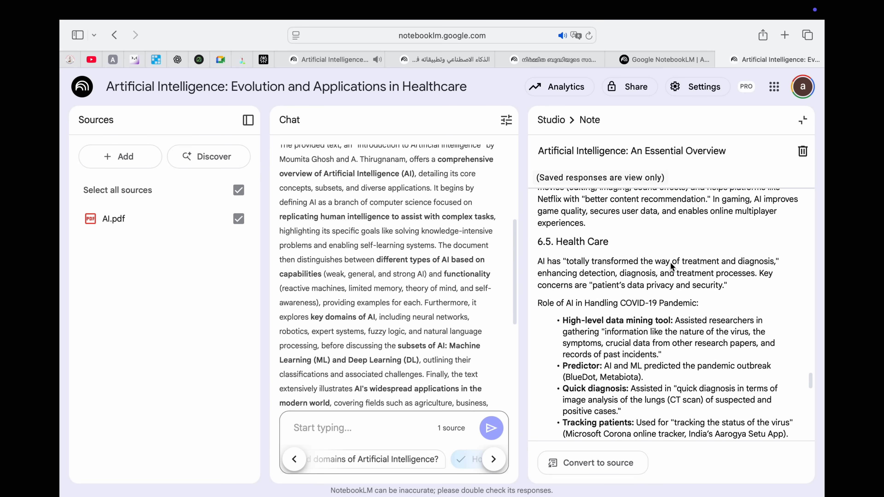
scroll(670, 264, down, 6)
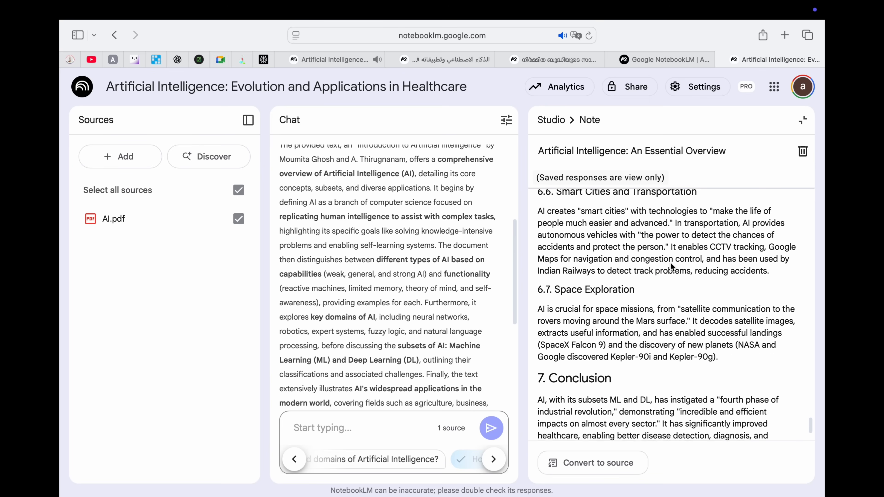
scroll(609, 309, up, 10)
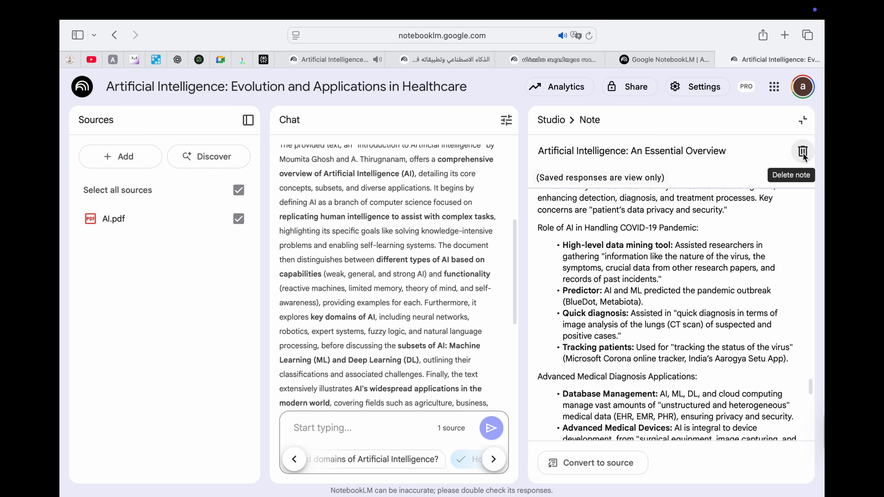
click(803, 120)
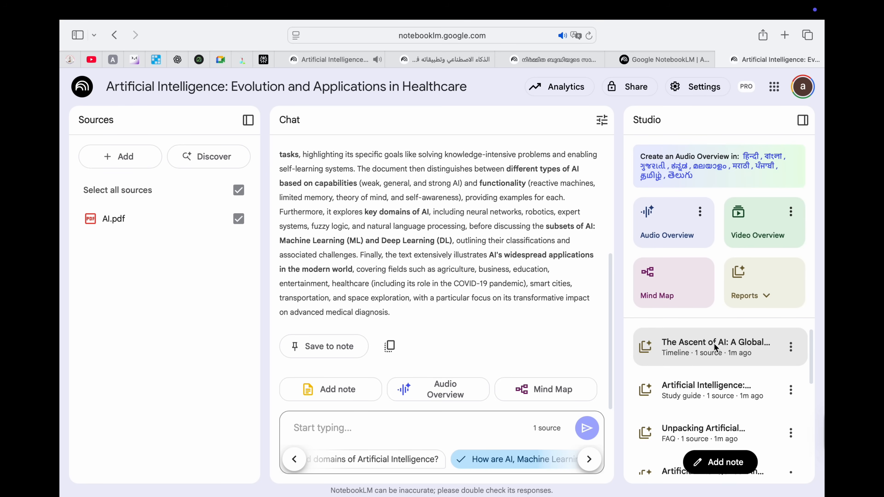
mouse_move(749, 296)
click(696, 342)
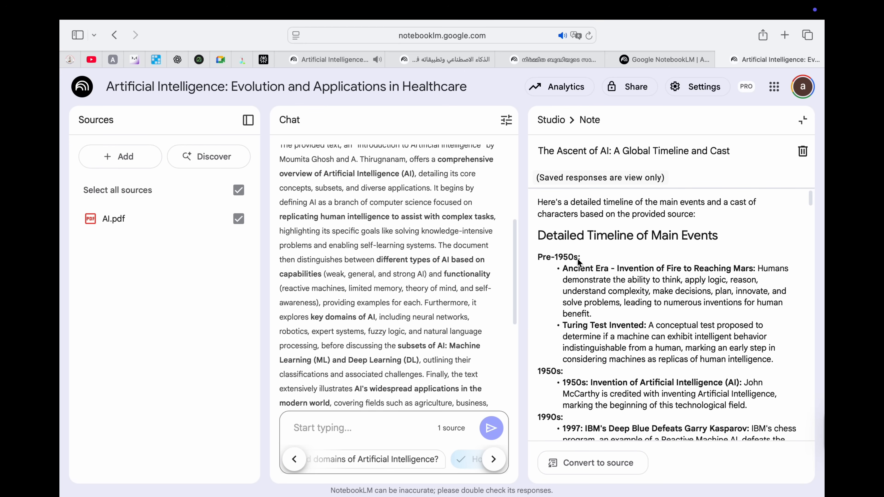
scroll(567, 330, down, 5)
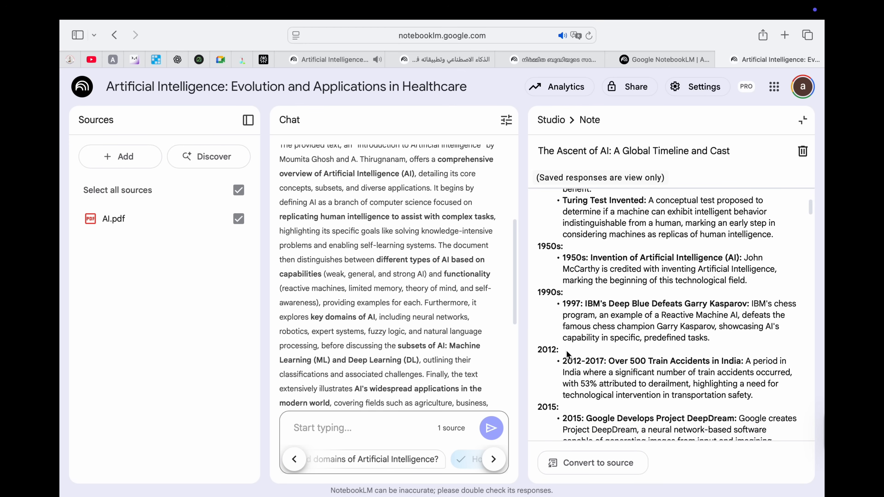
scroll(567, 352, down, 5)
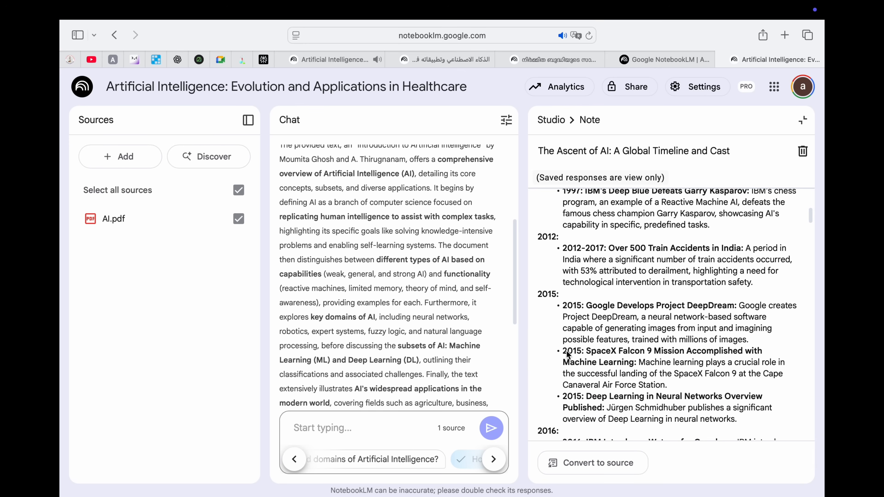
scroll(567, 352, down, 9)
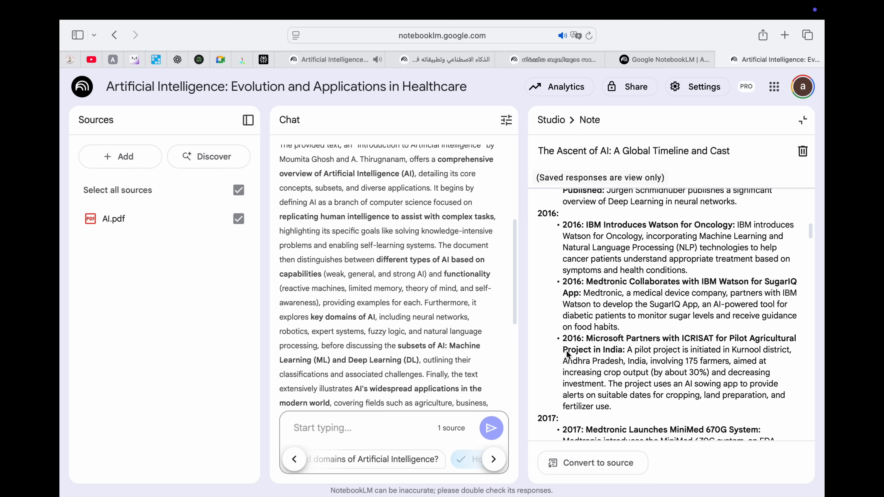
scroll(567, 353, down, 15)
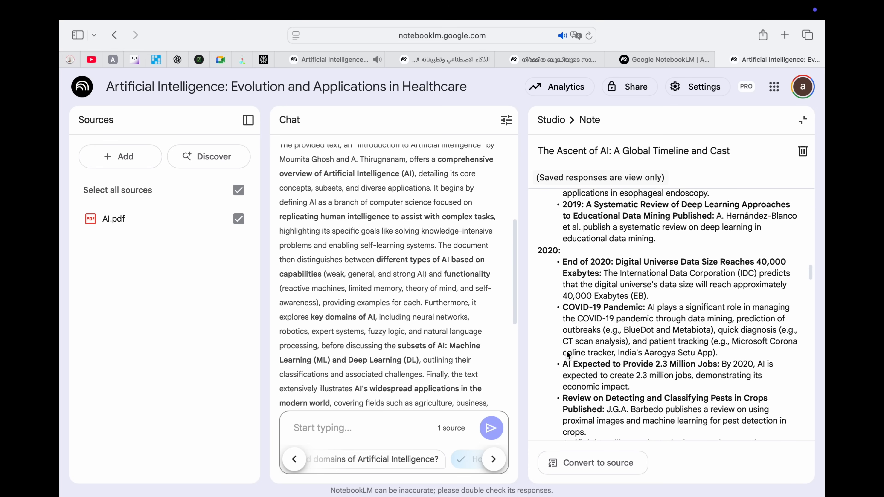
scroll(568, 354, down, 15)
scroll(568, 354, up, 10)
scroll(567, 353, up, 8)
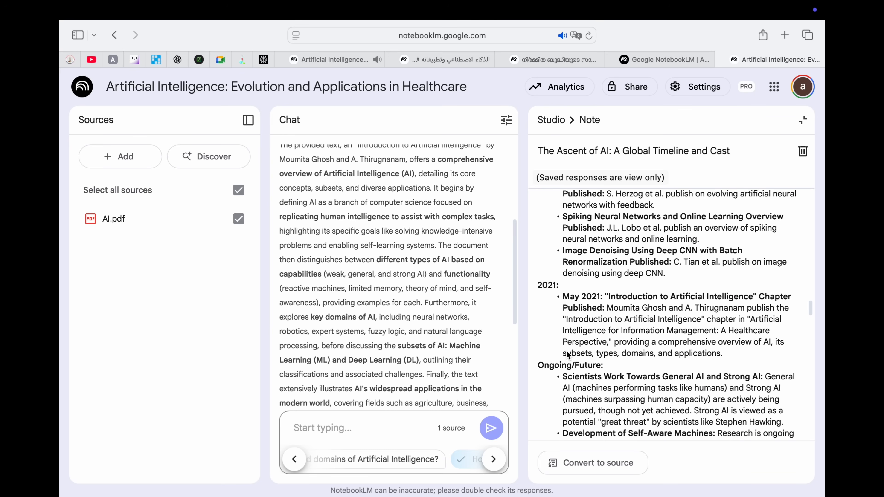
scroll(566, 351, down, 8)
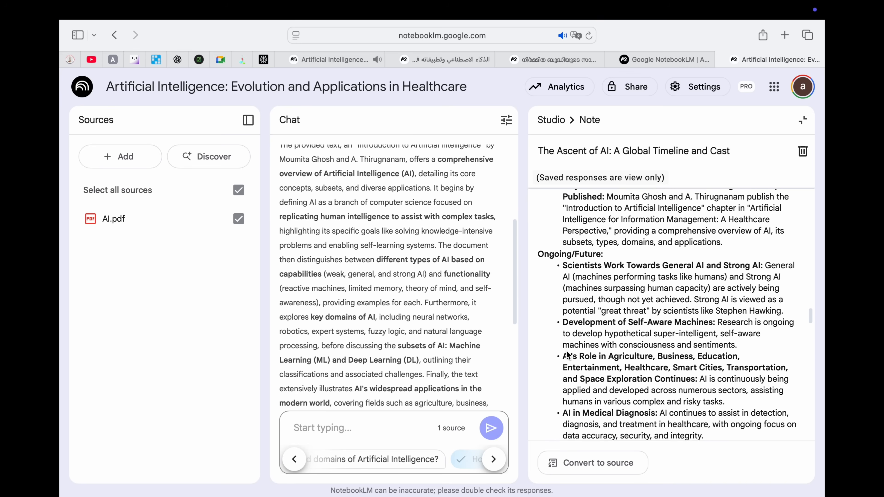
scroll(589, 327, down, 2)
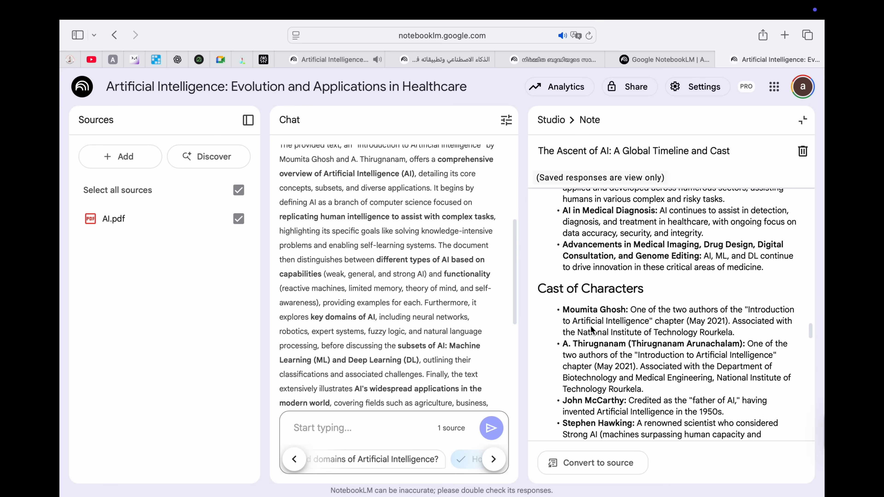
scroll(591, 329, down, 15)
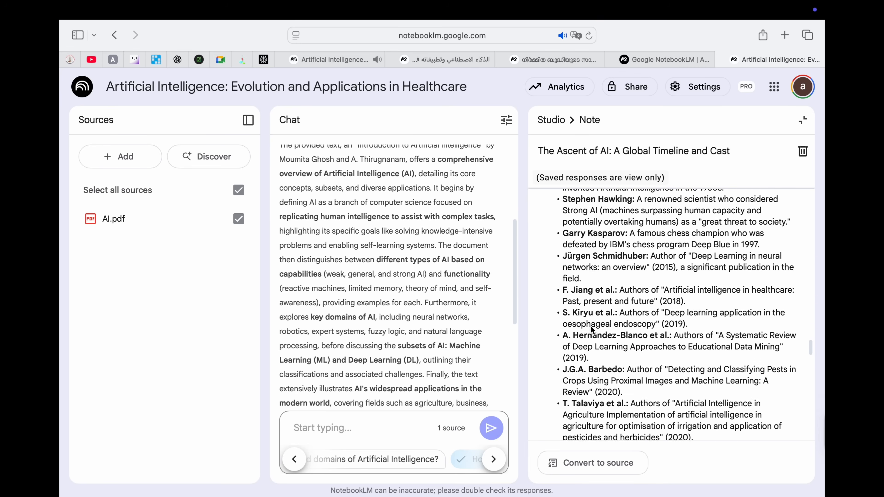
scroll(590, 329, down, 1)
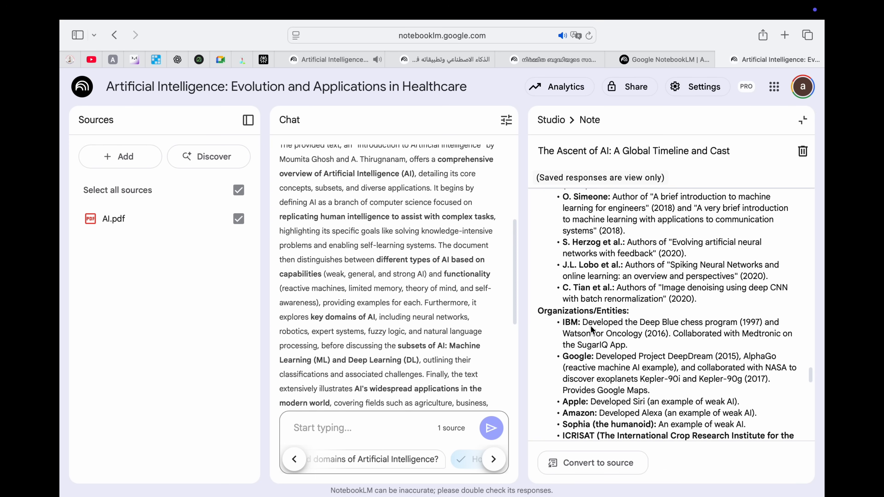
scroll(591, 326, down, 20)
scroll(590, 325, down, 6)
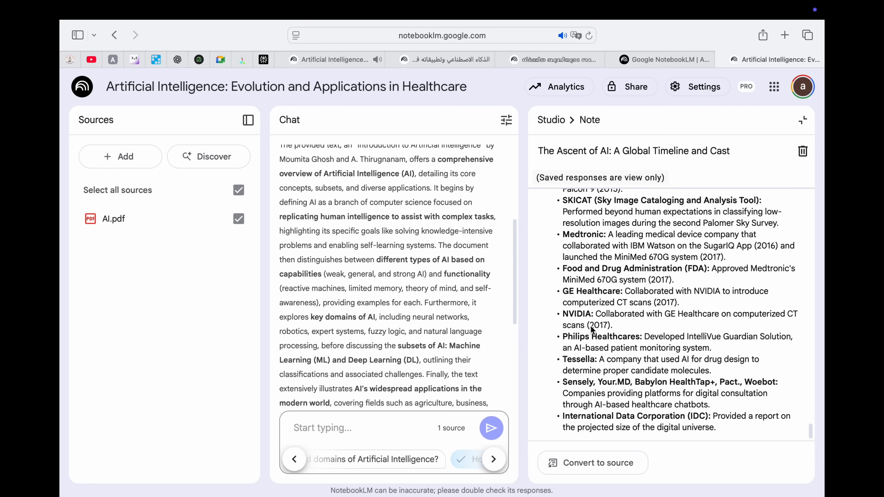
click(795, 122)
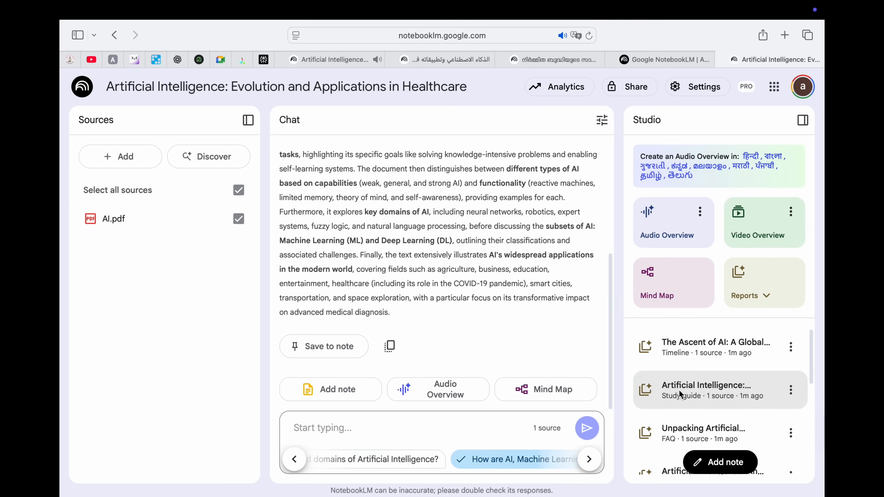
scroll(679, 394, down, 2)
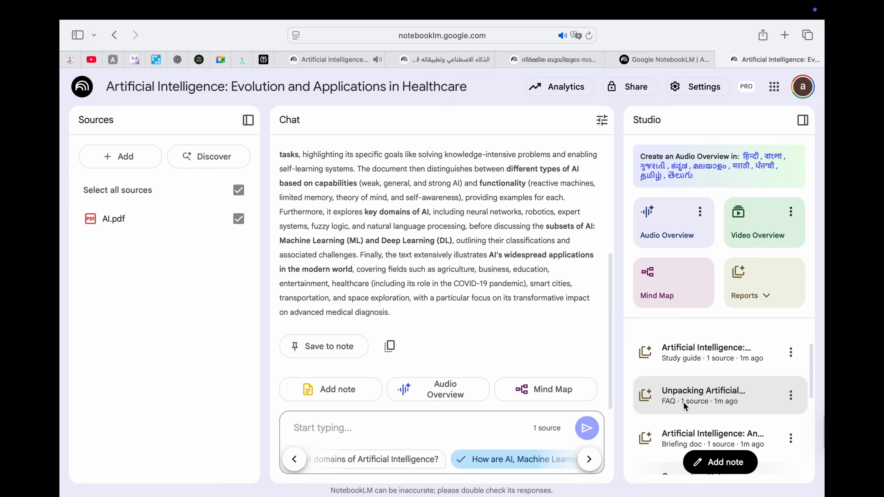
click(683, 402)
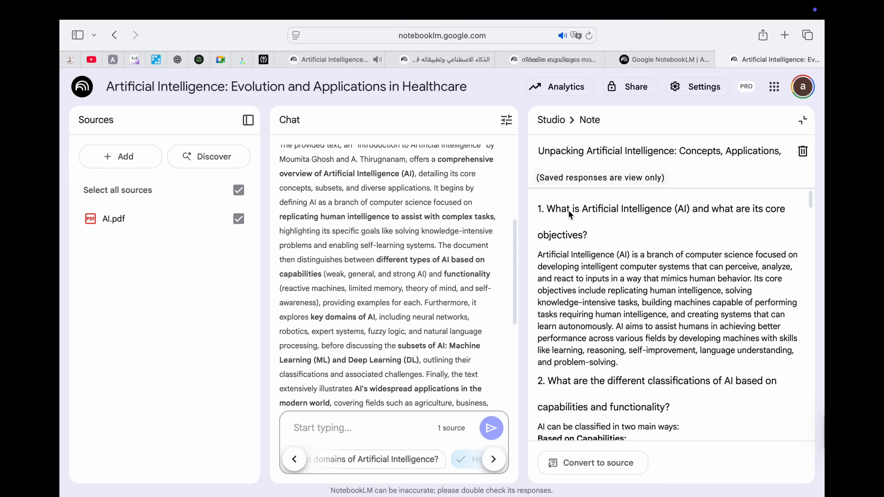
scroll(631, 290, down, 15)
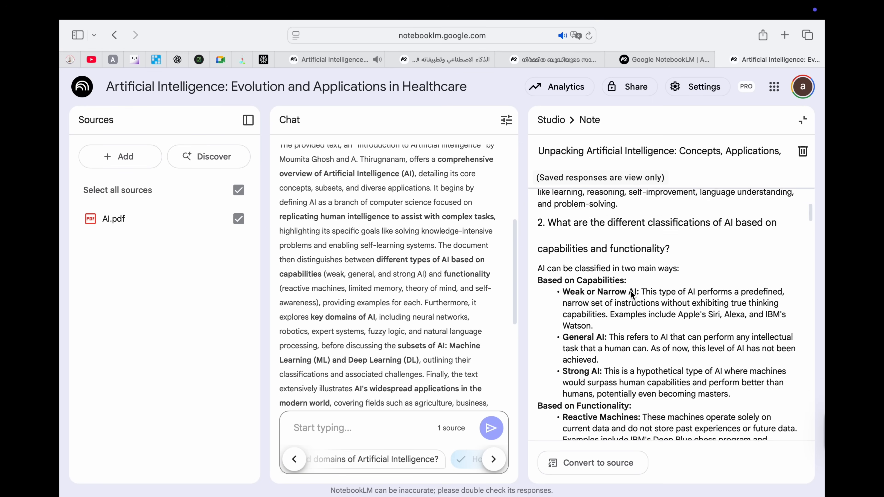
scroll(631, 294, down, 15)
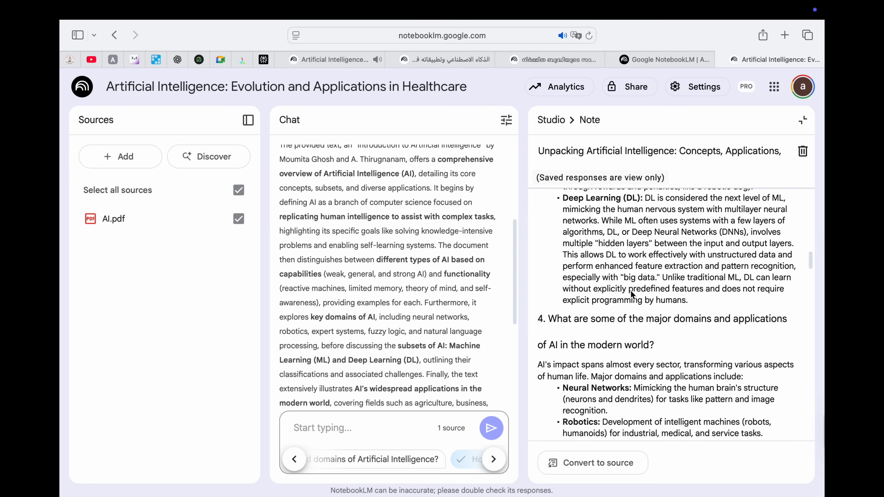
scroll(631, 294, down, 10)
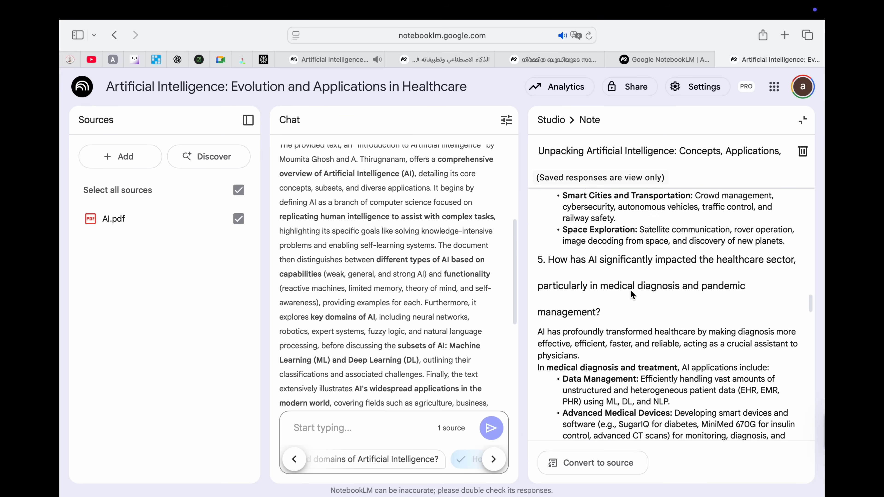
scroll(631, 293, down, 10)
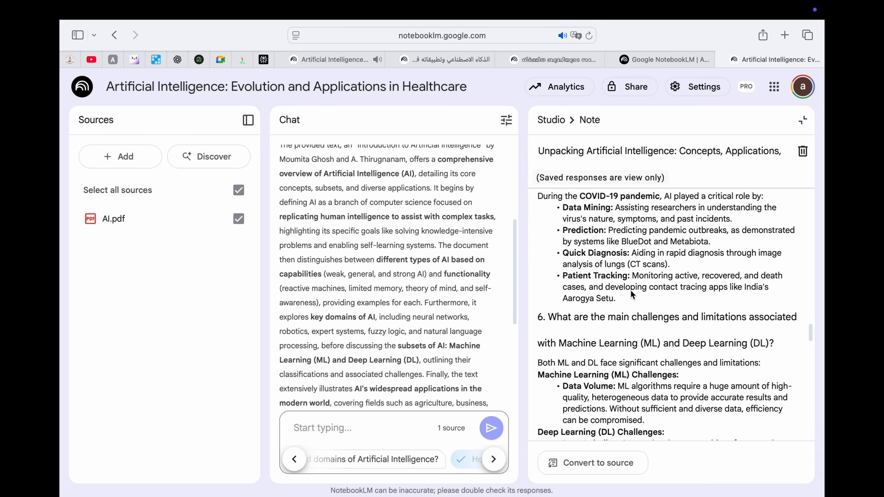
scroll(631, 294, down, 10)
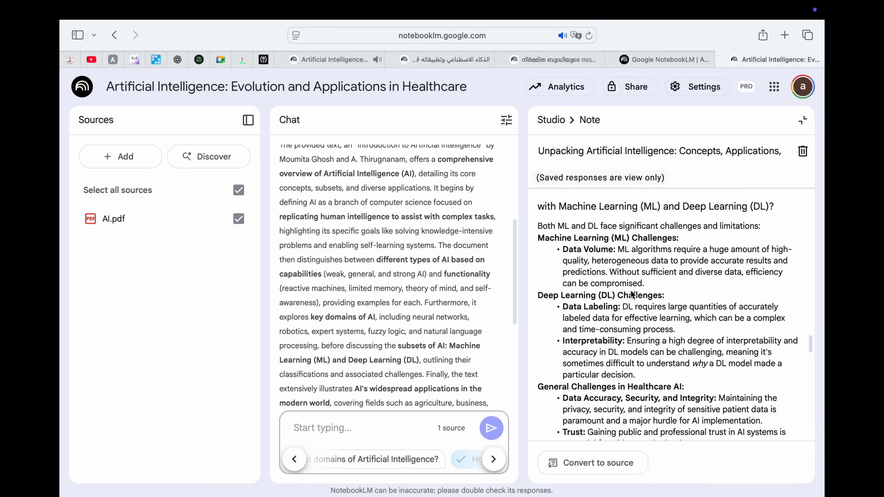
scroll(631, 294, down, 1)
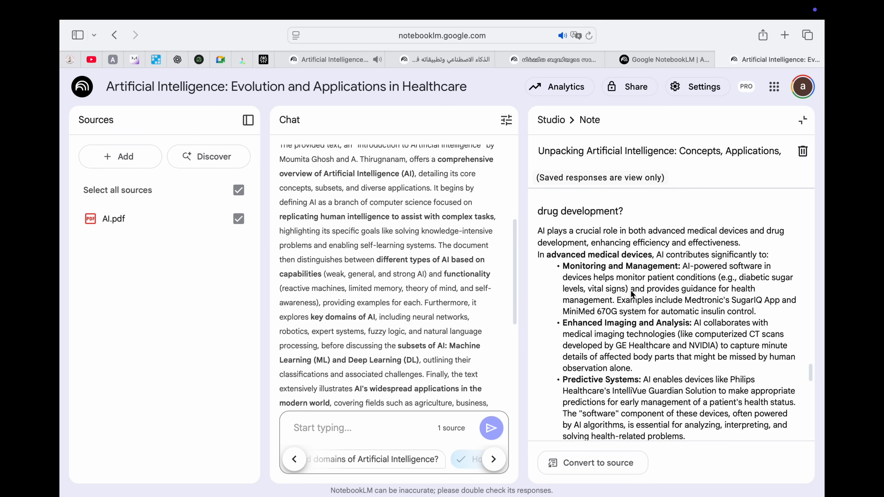
click(801, 122)
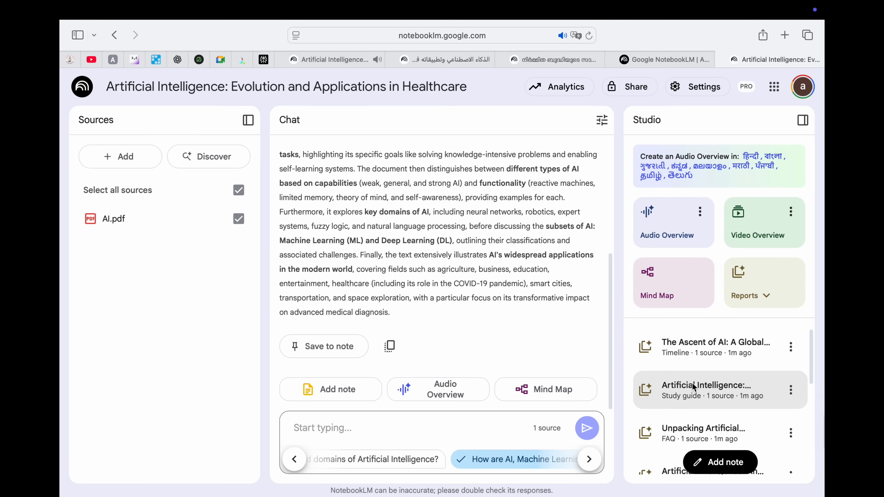
mouse_move(759, 278)
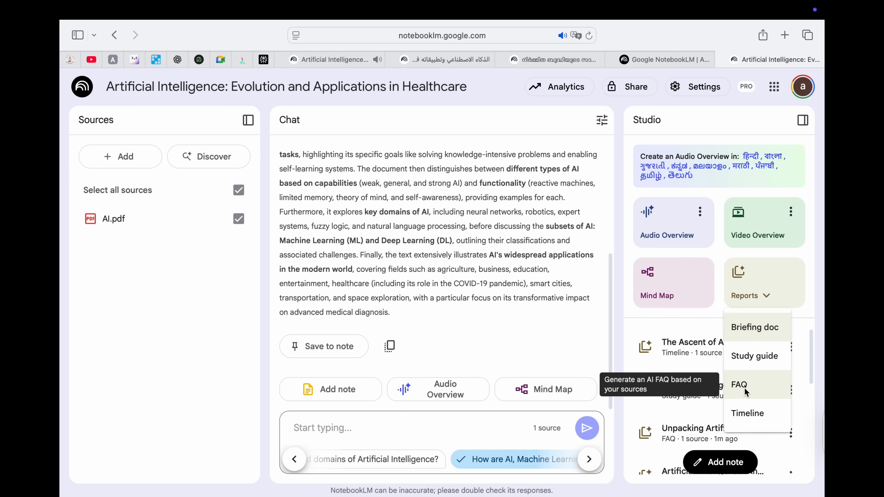
scroll(676, 402, down, 5)
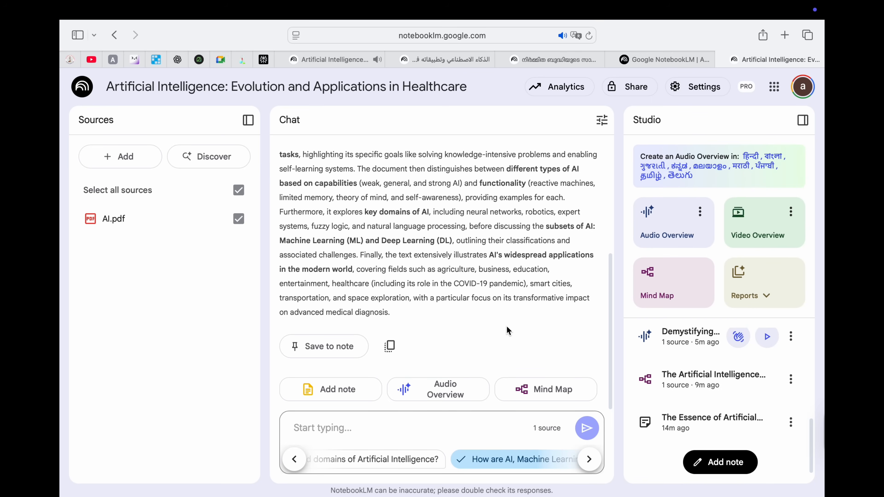
click(750, 295)
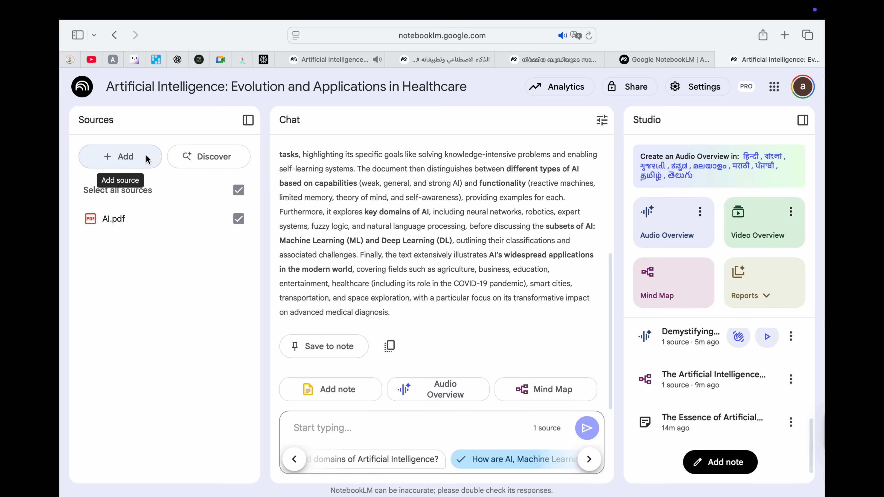
Step: Describe the topic to discover new AI sources and import all ten results
click(208, 157)
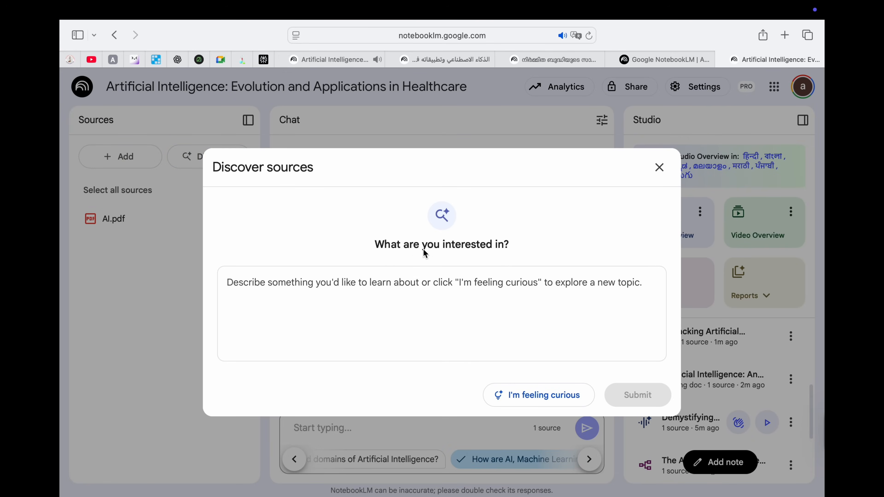
click(362, 282)
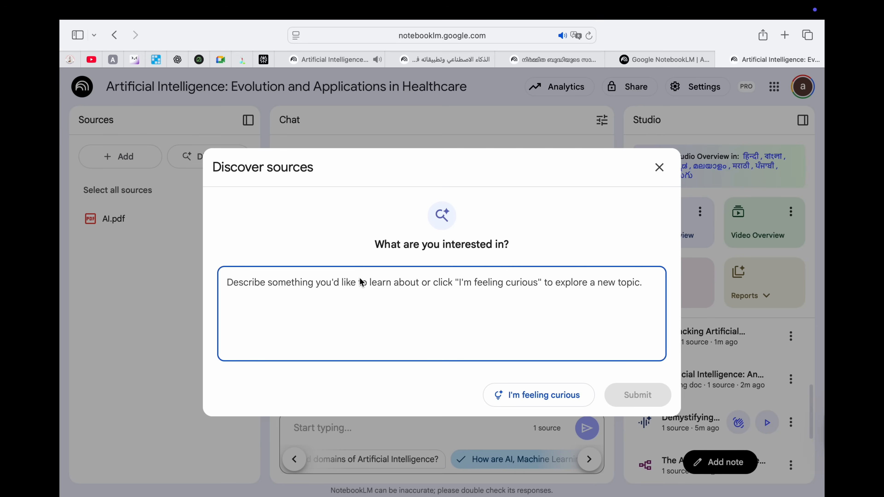
text(Share some materials about AI)
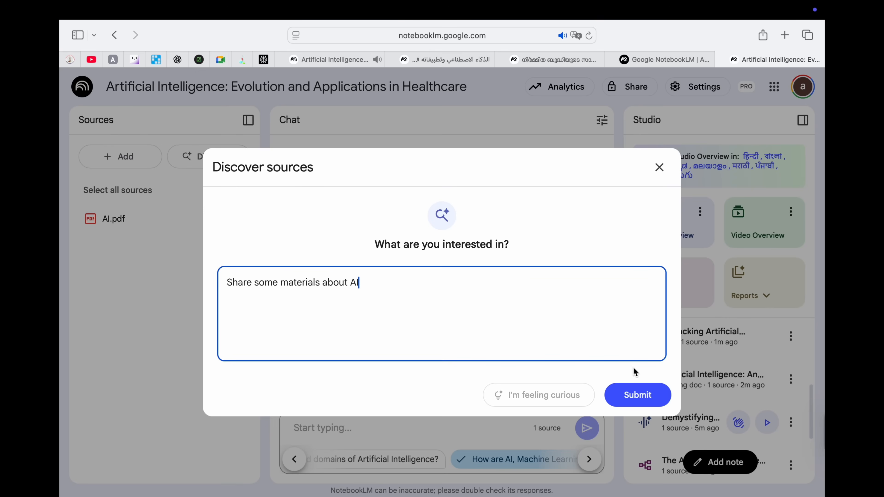
click(638, 400)
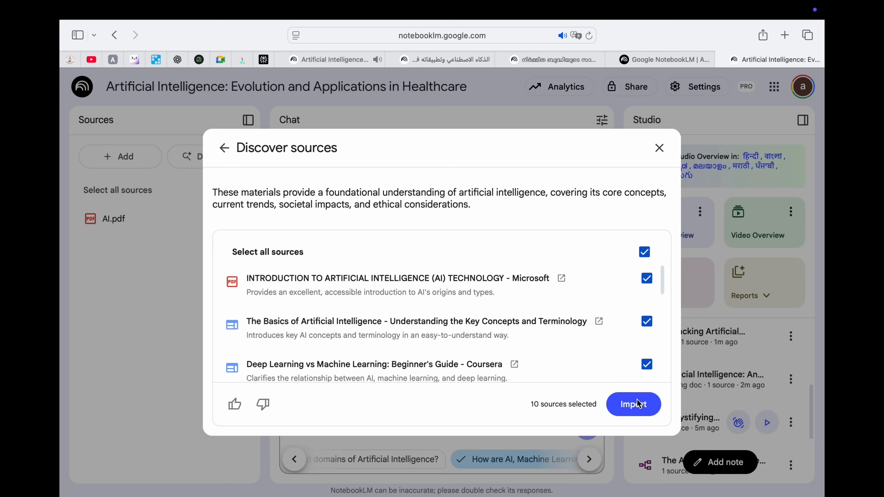
scroll(574, 281, down, 8)
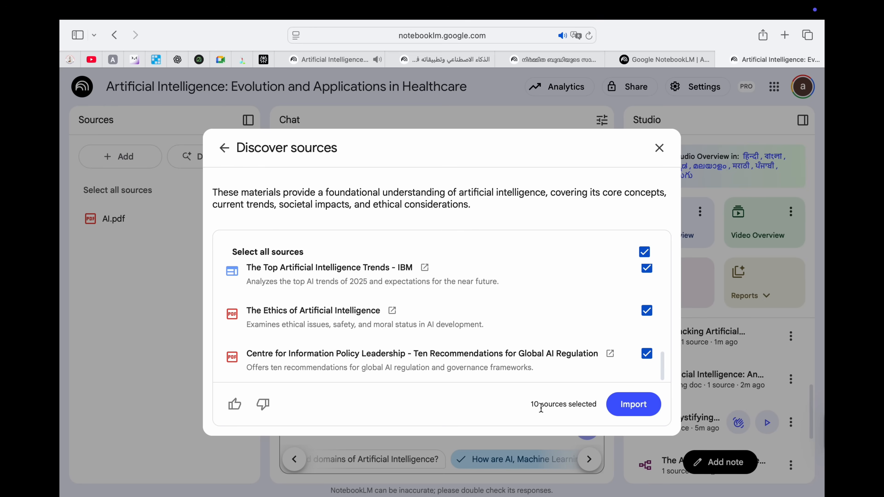
click(646, 412)
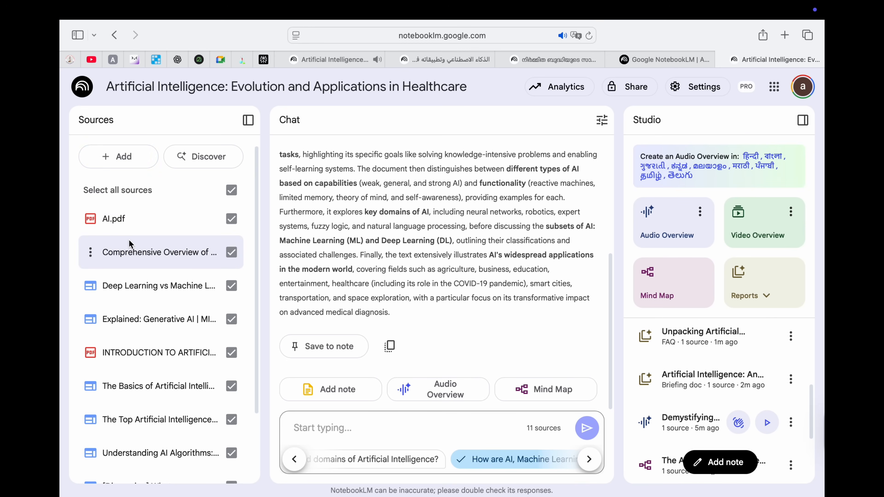
Step: Choose YouTube as the new source type, then load youtube.com in a new browser tab
click(129, 157)
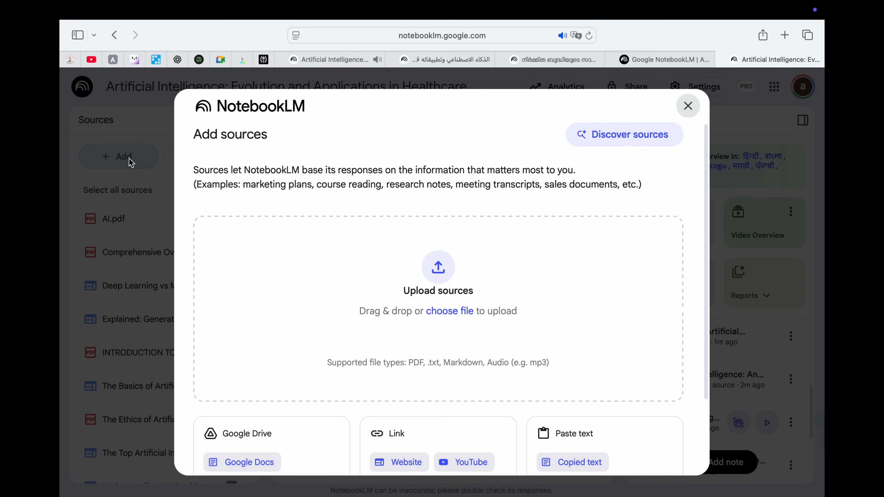
scroll(411, 357, down, 4)
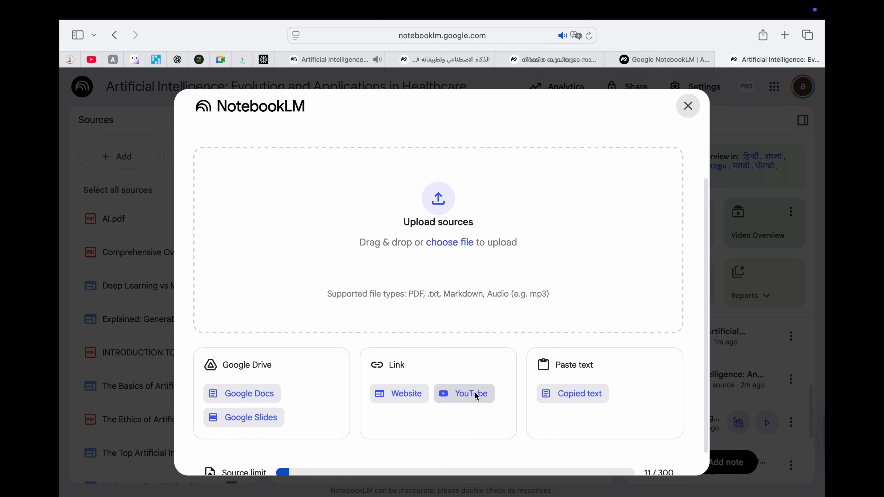
click(476, 396)
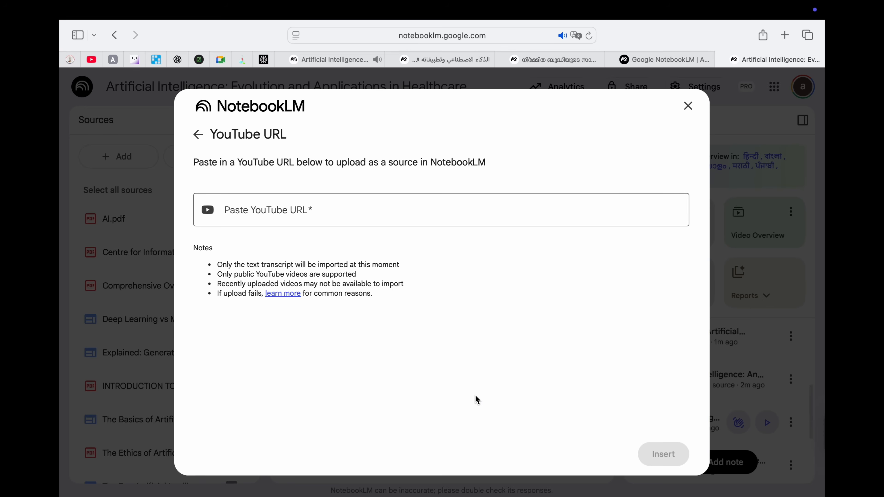
click(289, 221)
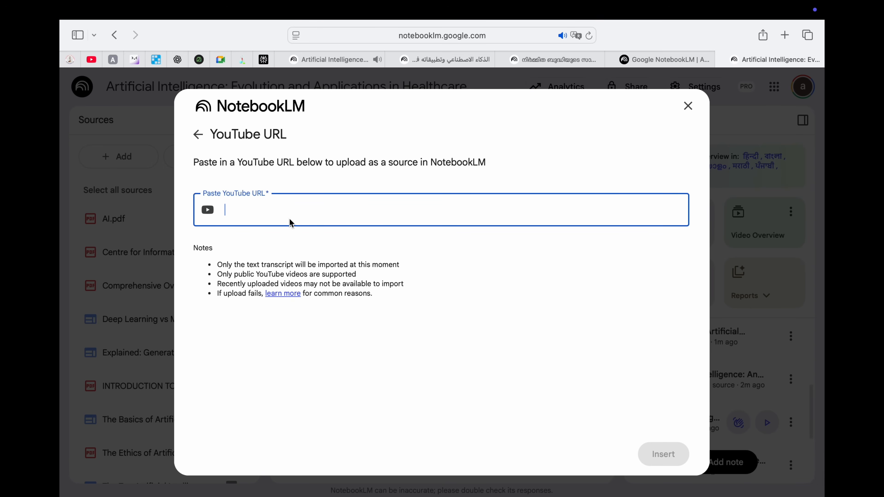
click(785, 35)
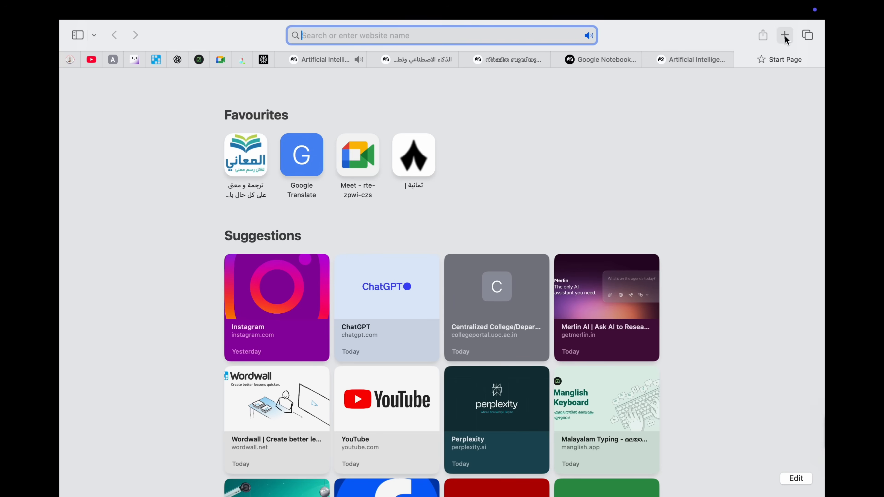
text(y)
key(Return)
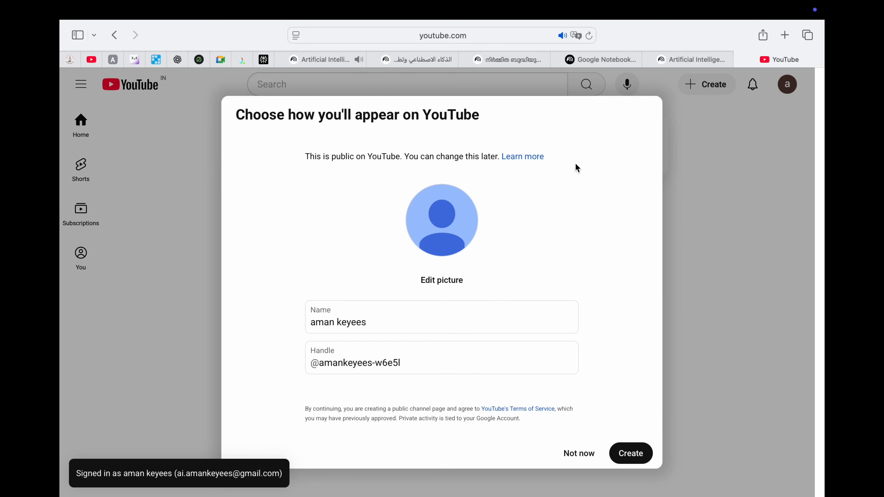
Step: Skip the channel prompt, search YouTube for 'ted talk' and open 'How to Speak So That People Want to Listen'
click(579, 453)
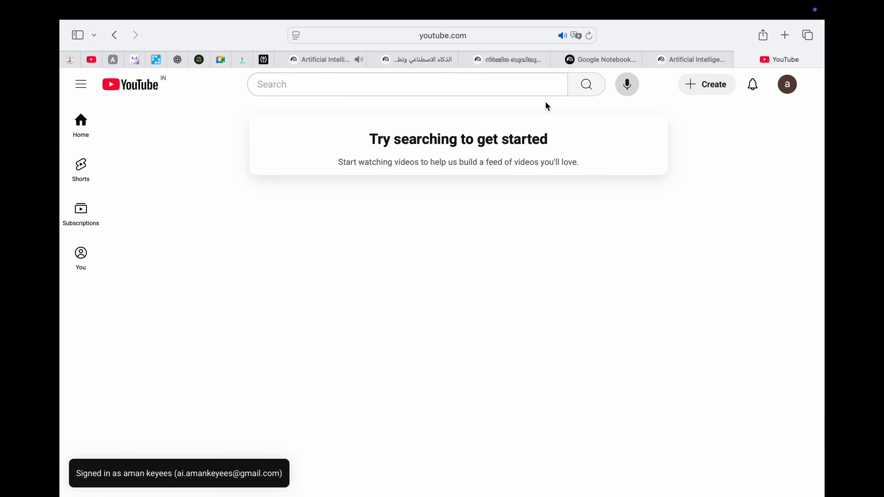
click(484, 86)
text(ted )
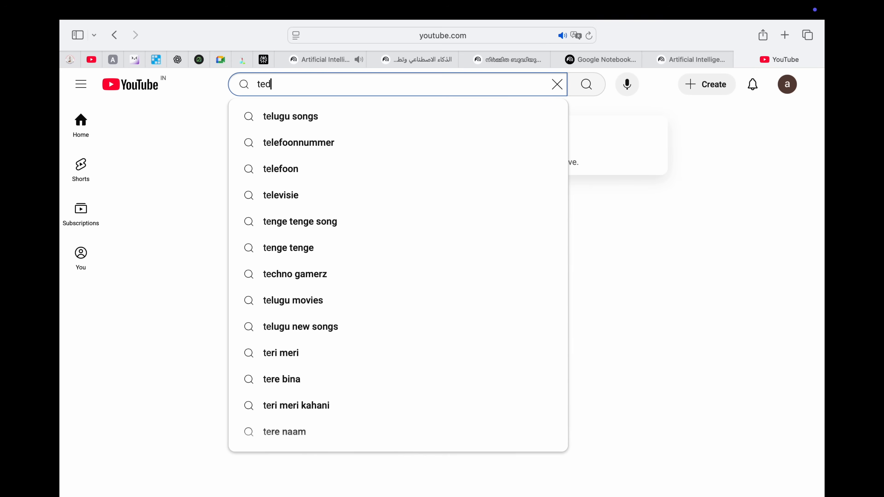
text(talk)
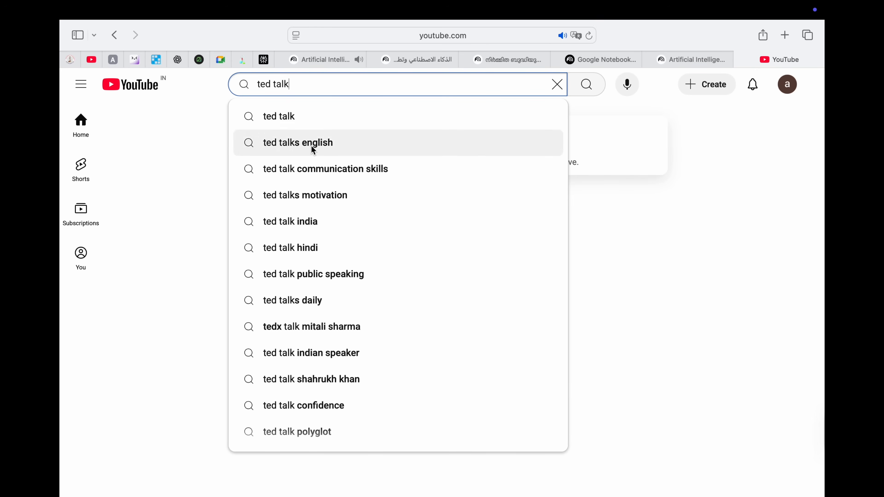
click(311, 145)
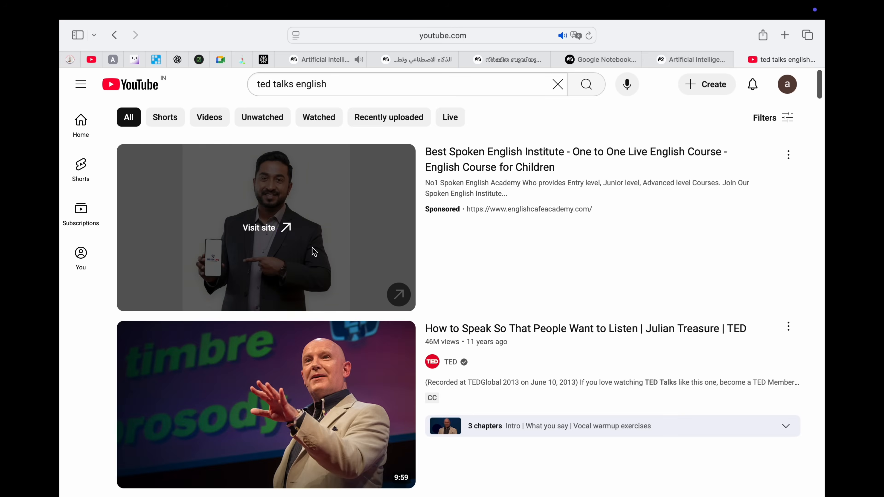
click(326, 362)
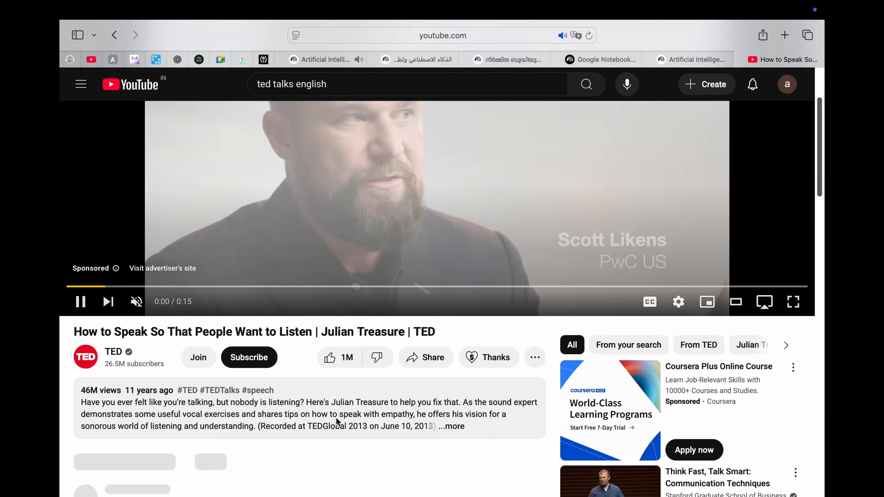
Step: Copy the TED video's share link to the clipboard
right_click(480, 206)
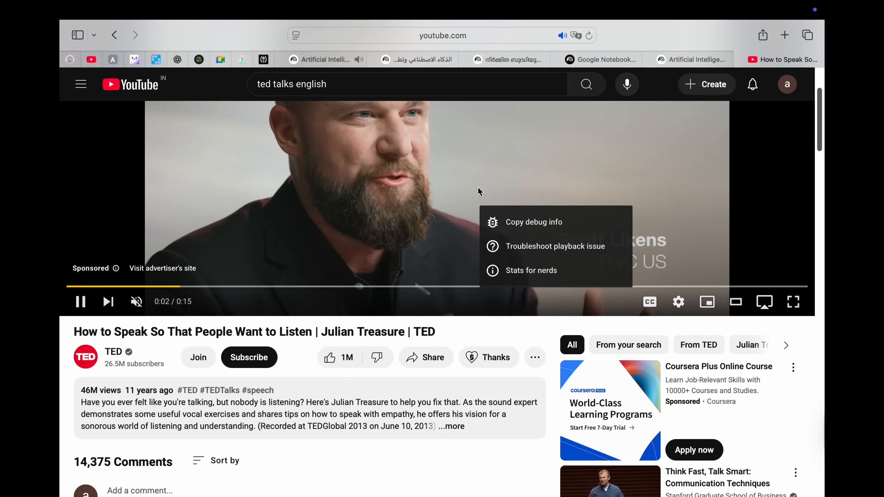
click(426, 357)
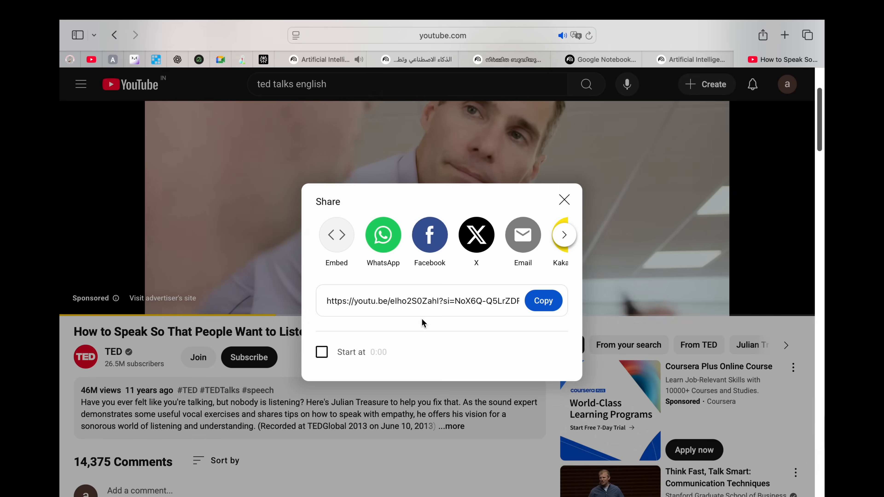
click(528, 305)
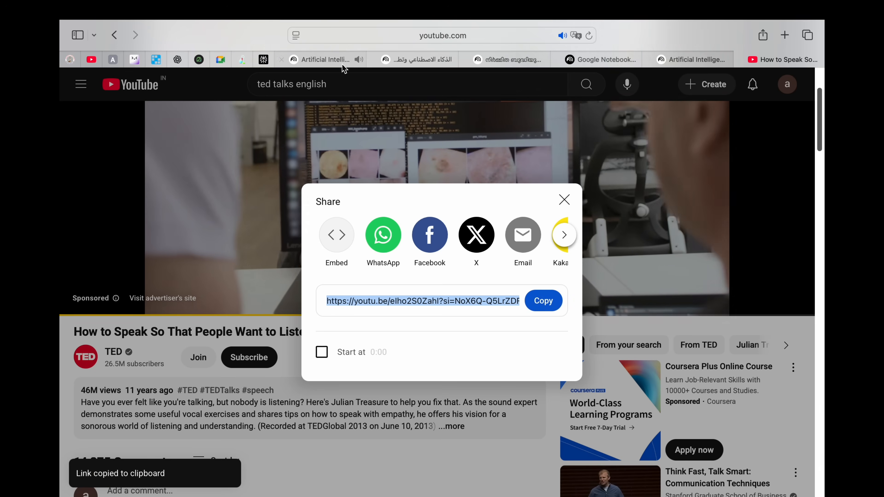
Step: Paste the TED video link into NotebookLM's YouTube URL field and insert it as a source
click(693, 64)
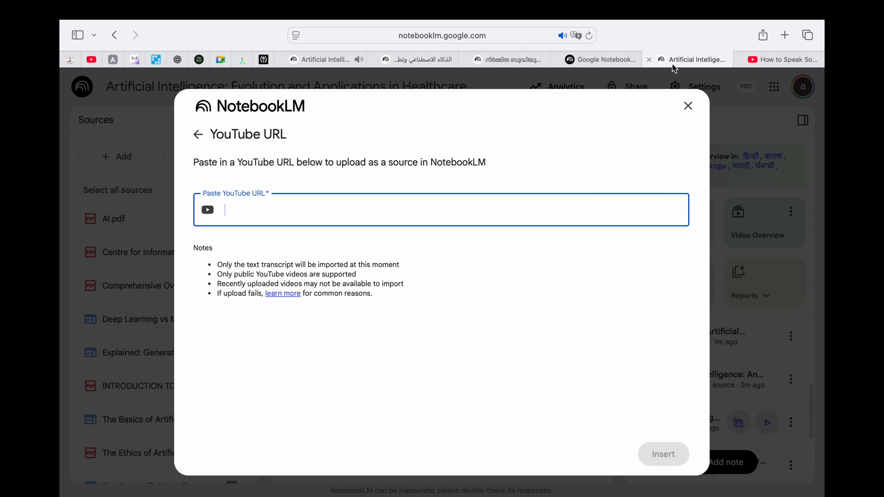
key(super+v)
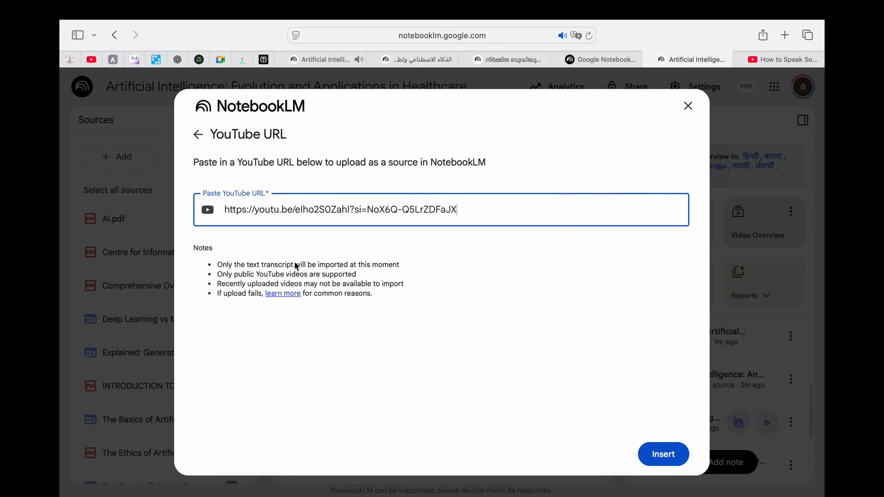
click(661, 454)
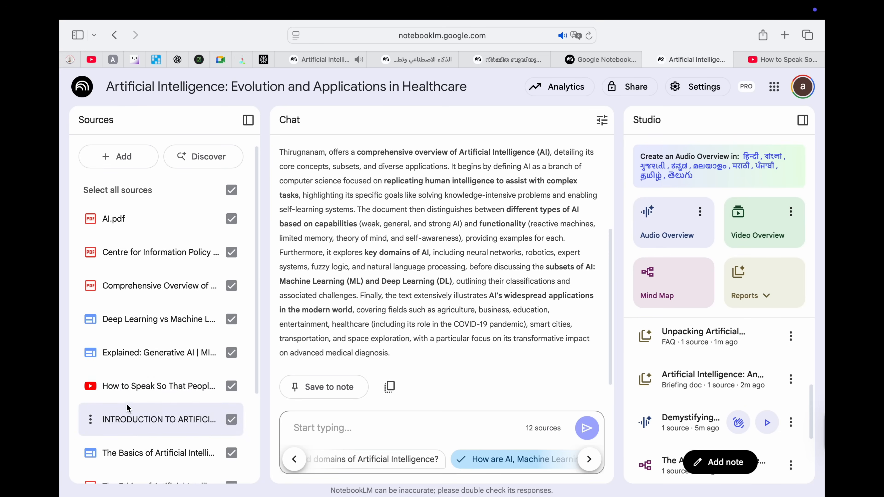
Step: Open the How to Speak source guide and scroll through its summary, key topics and transcript
click(146, 387)
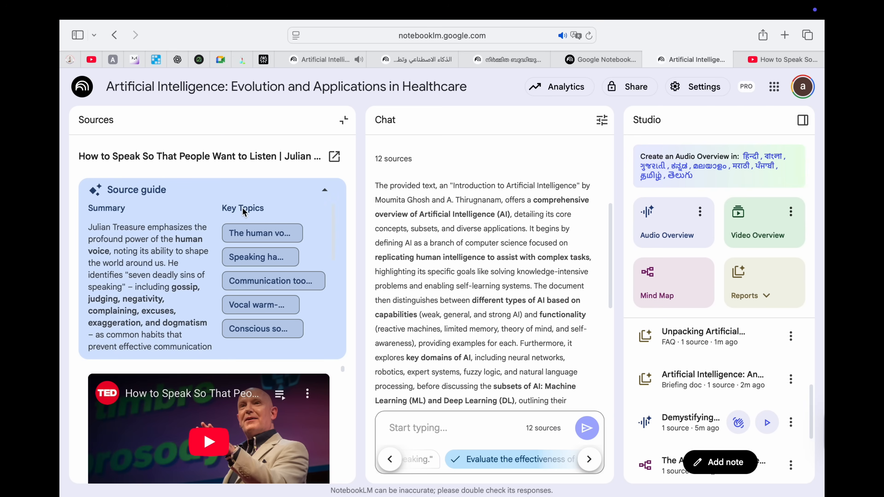
scroll(244, 401, down, 3)
scroll(243, 401, down, 15)
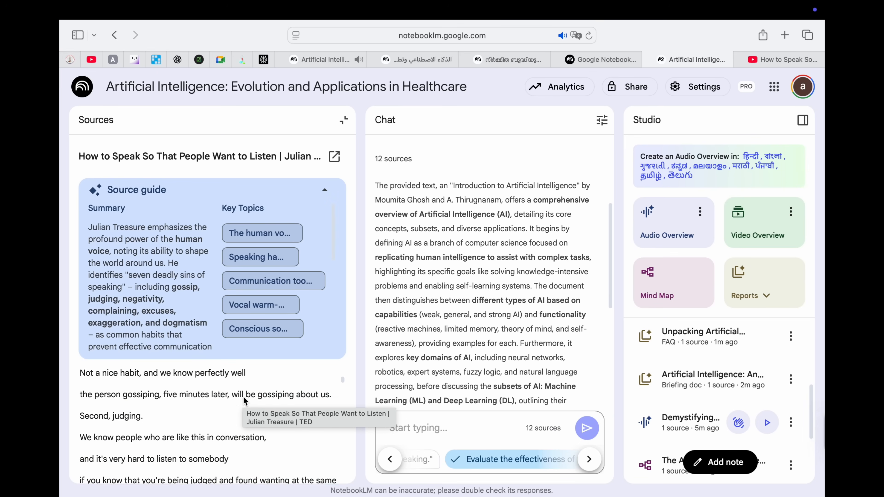
scroll(245, 401, down, 5)
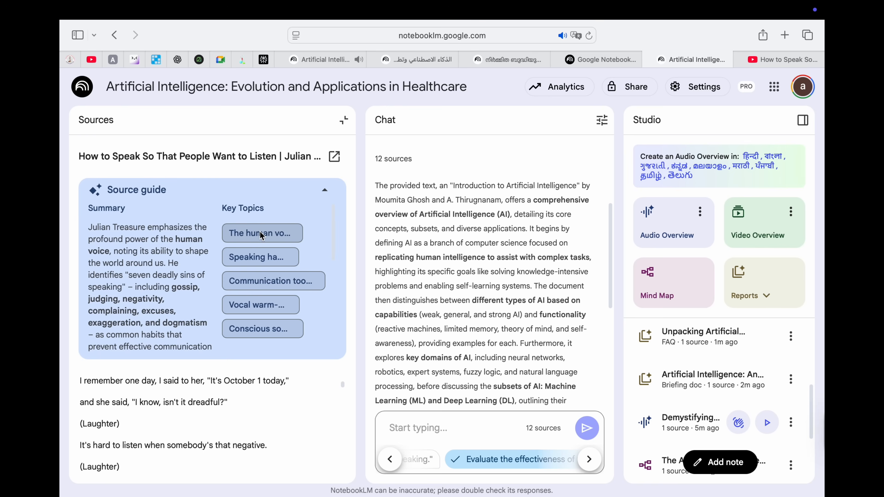
Step: Ask the chat to discuss The human voice and review the cited TED talk passage
click(284, 233)
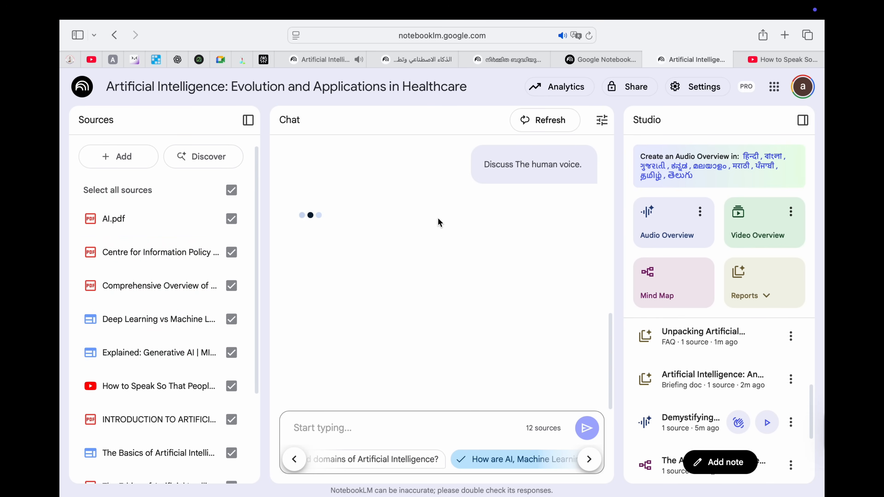
scroll(525, 213, up, 10)
scroll(526, 212, down, 10)
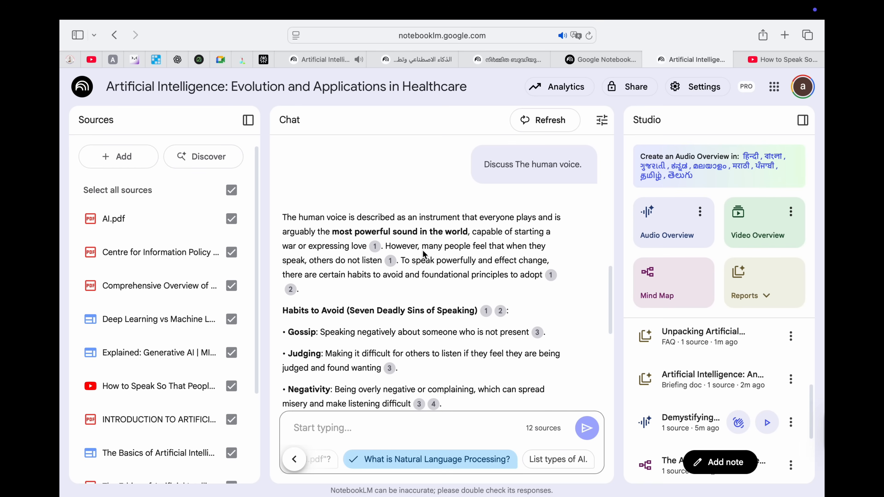
scroll(392, 282, down, 2)
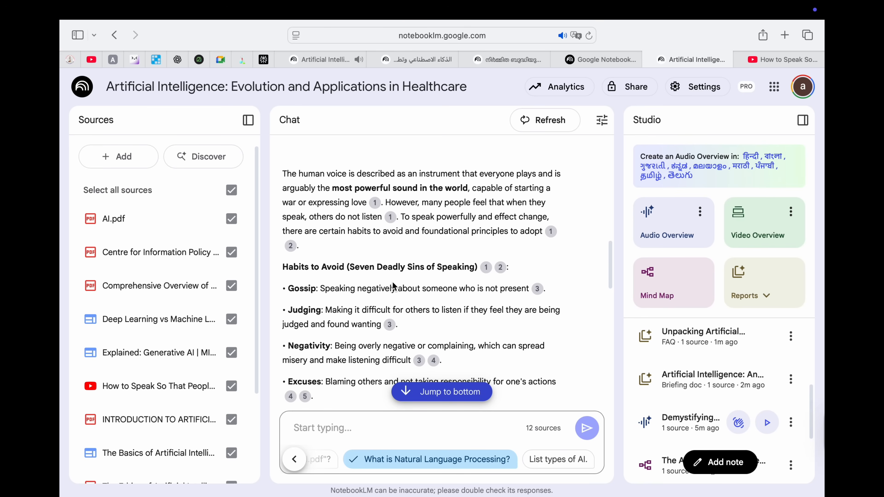
mouse_move(487, 268)
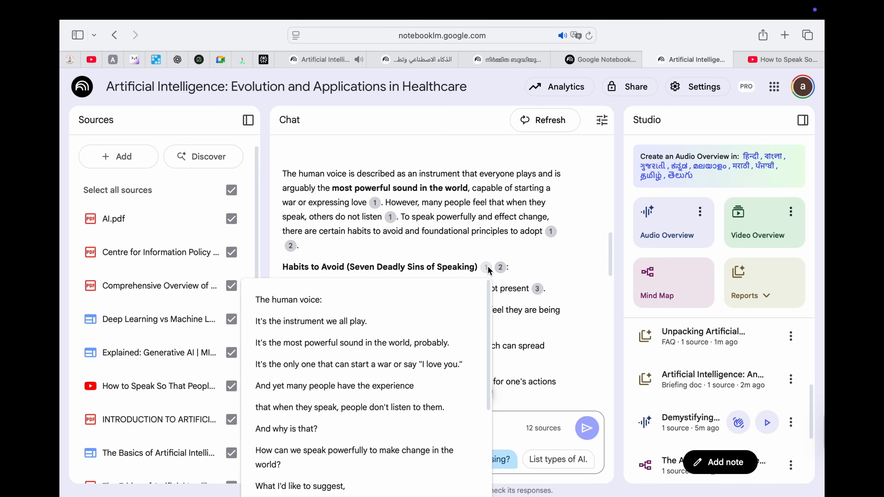
click(487, 267)
scroll(114, 354, down, 6)
scroll(114, 354, up, 3)
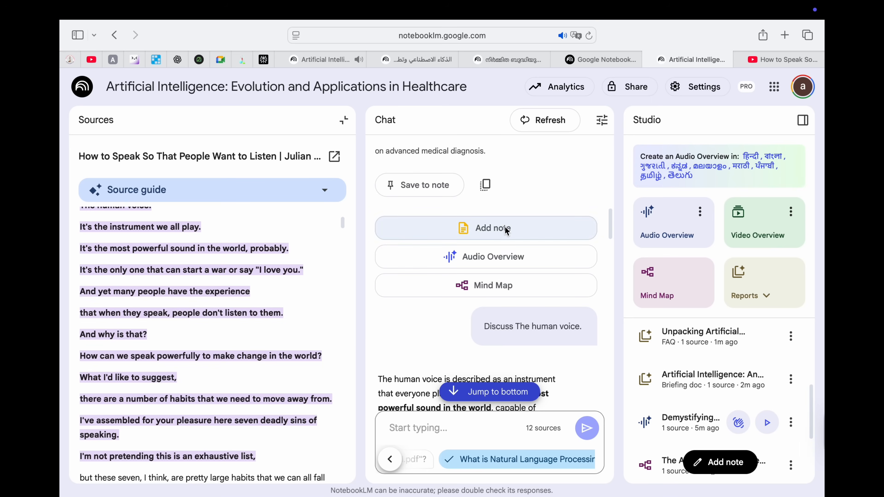
scroll(487, 235, up, 2)
click(344, 120)
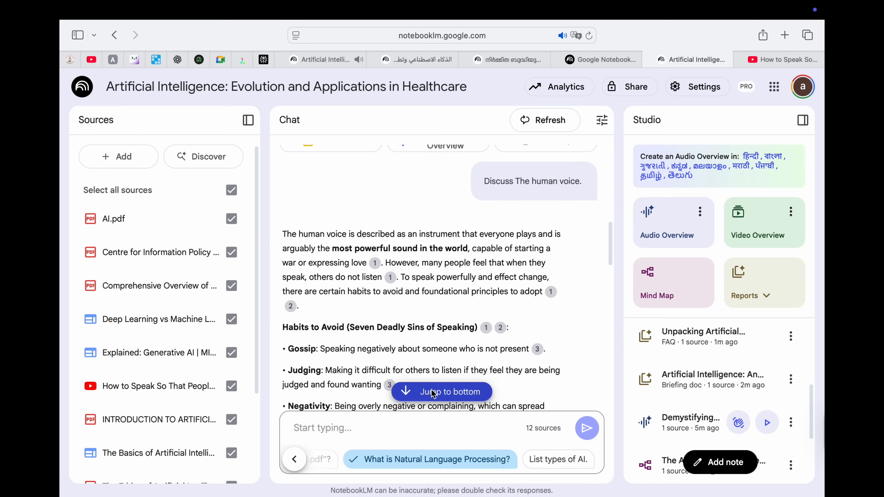
Step: Jump to the end of the human voice answer and copy it to the clipboard
click(432, 390)
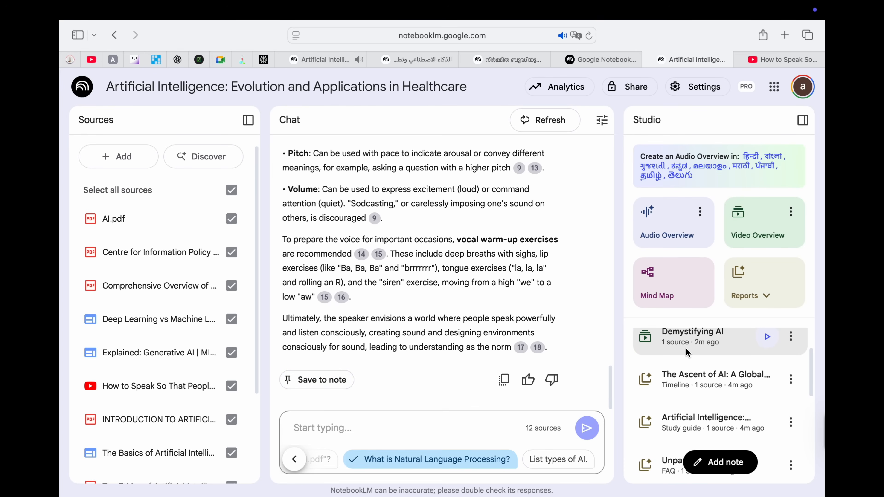
scroll(694, 385, down, 6)
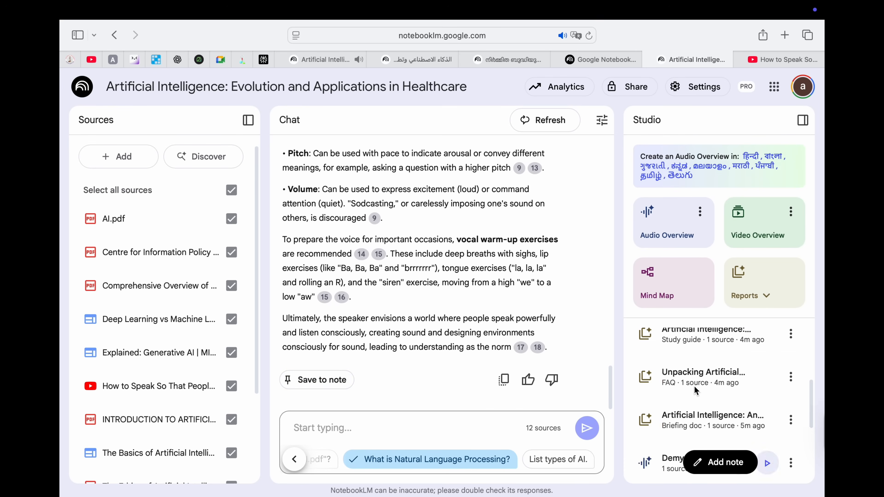
scroll(695, 386, up, 3)
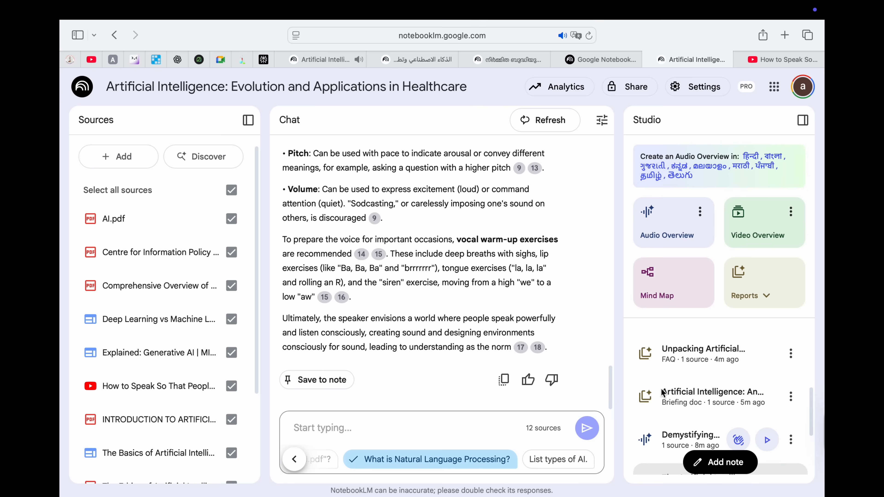
click(505, 379)
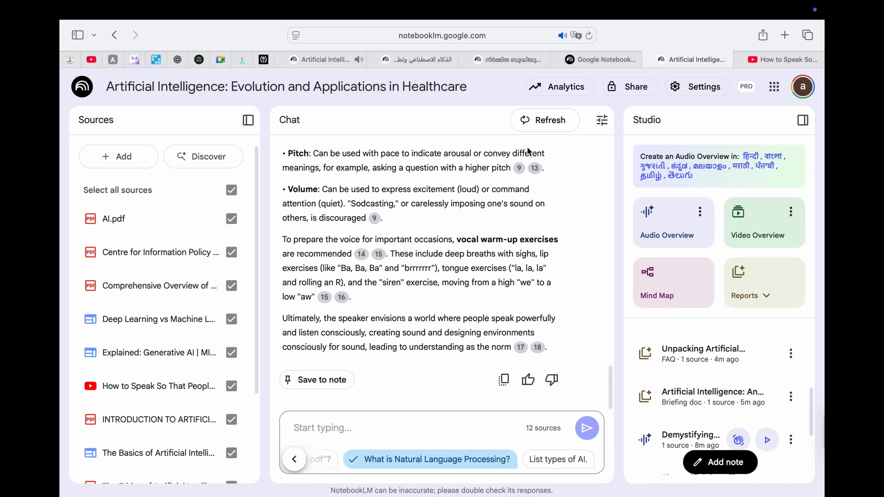
Step: Clear the chat history and delete the Centre for Information Policy Leadership source
click(555, 124)
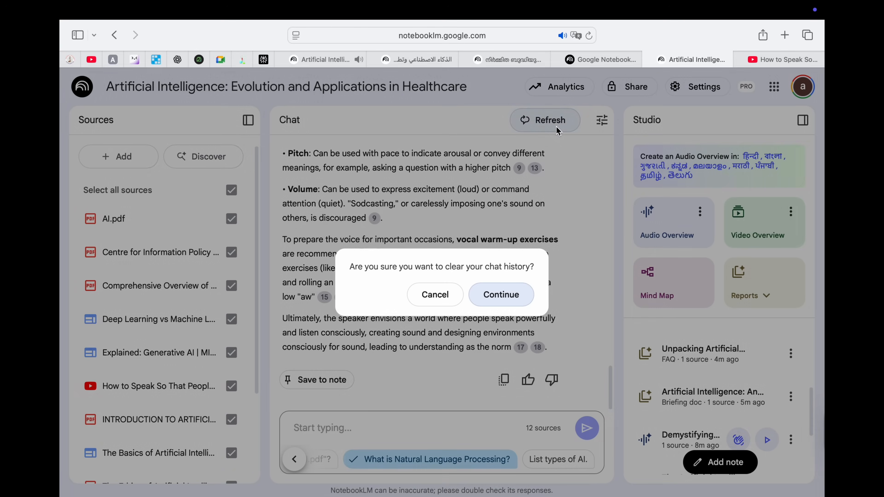
click(509, 296)
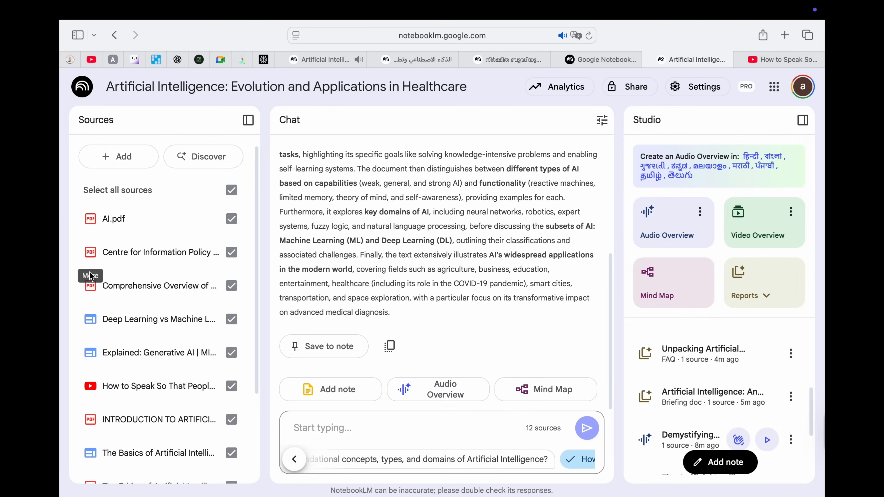
click(87, 256)
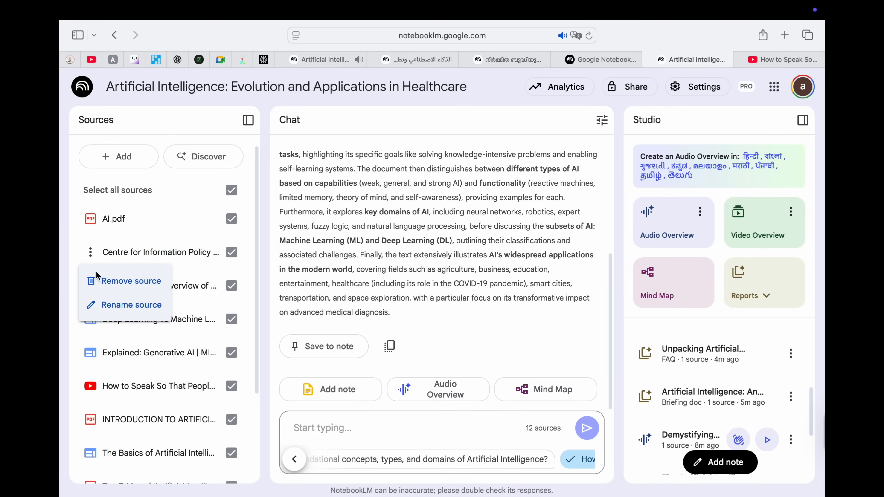
click(127, 283)
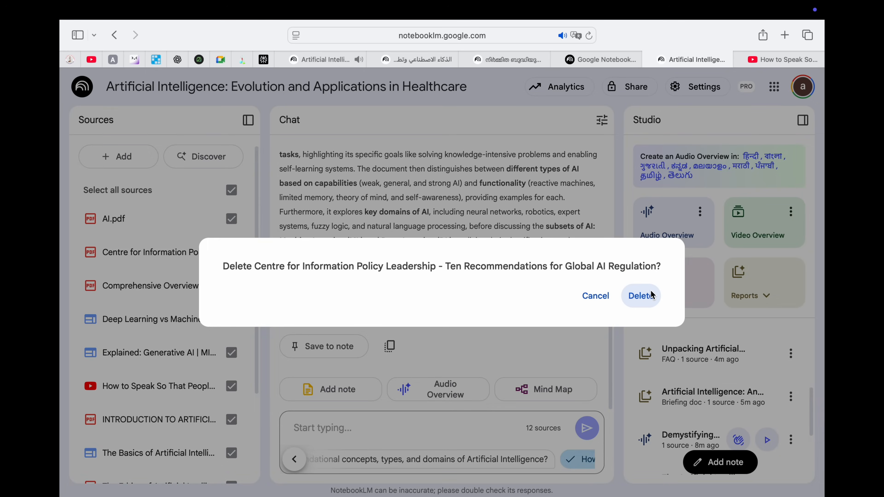
click(641, 296)
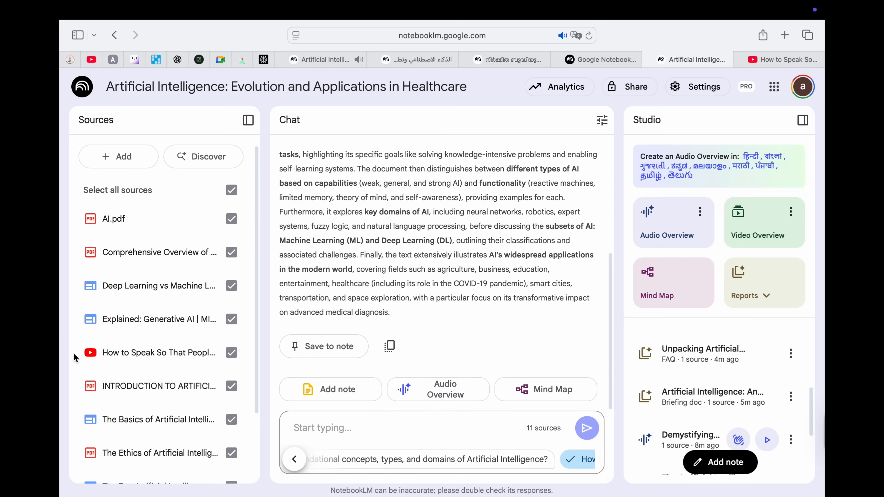
Step: Delete the 'INTRODUCTION TO ARTIFICI…' PDF source, leaving 10 sources
click(88, 388)
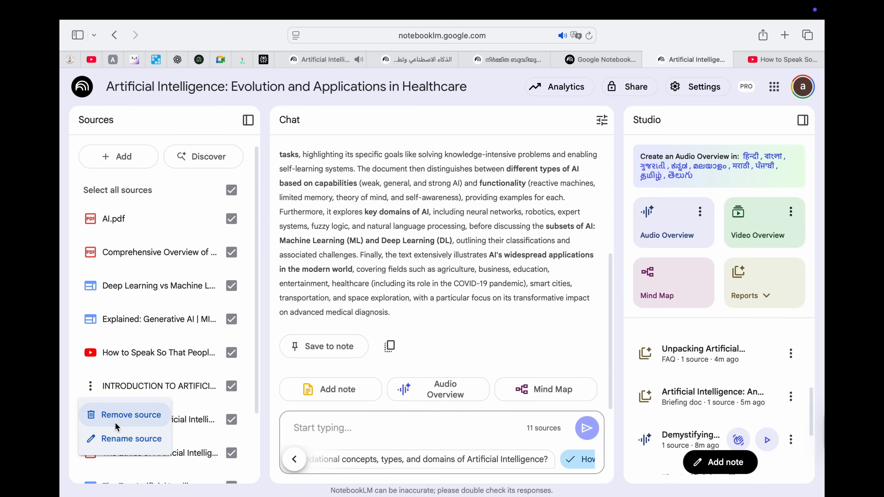
click(126, 418)
click(604, 295)
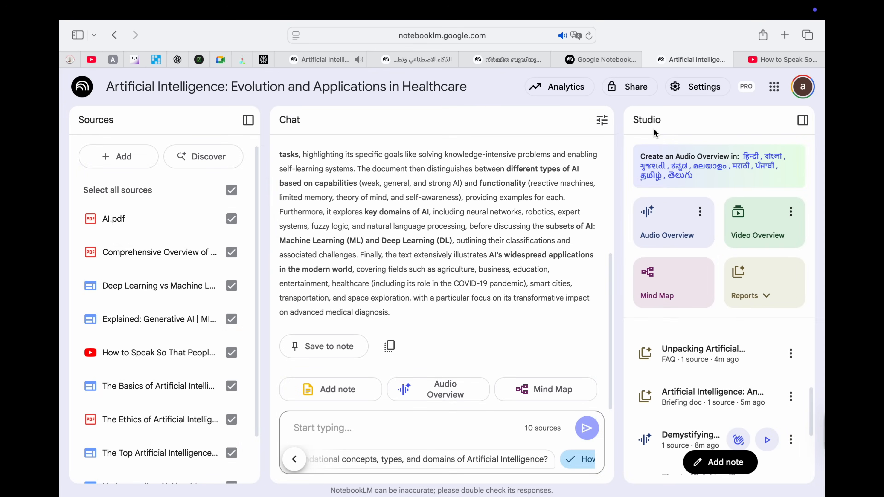
Step: Open and close the notebook's Settings and Share options, then select the notebook title
click(699, 88)
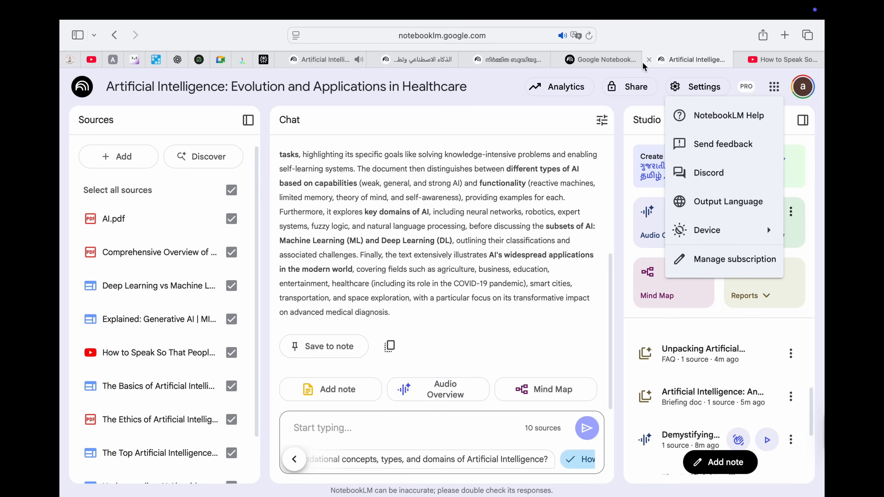
click(634, 81)
click(638, 88)
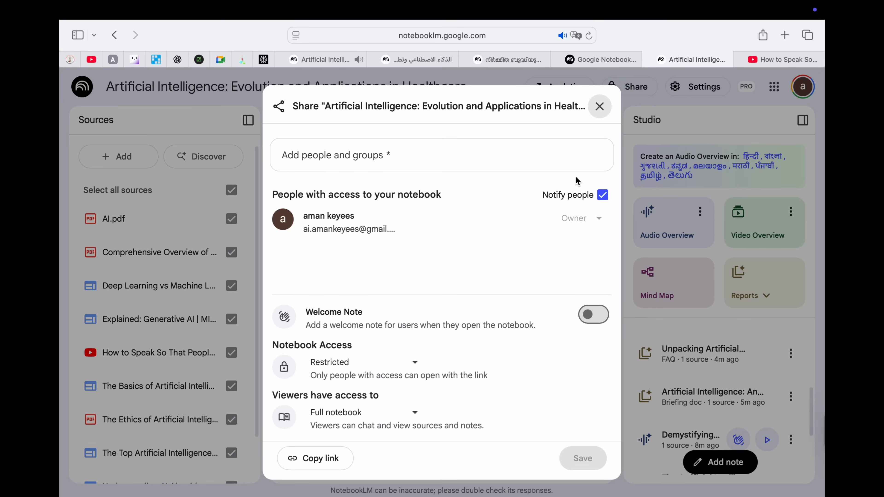
click(599, 106)
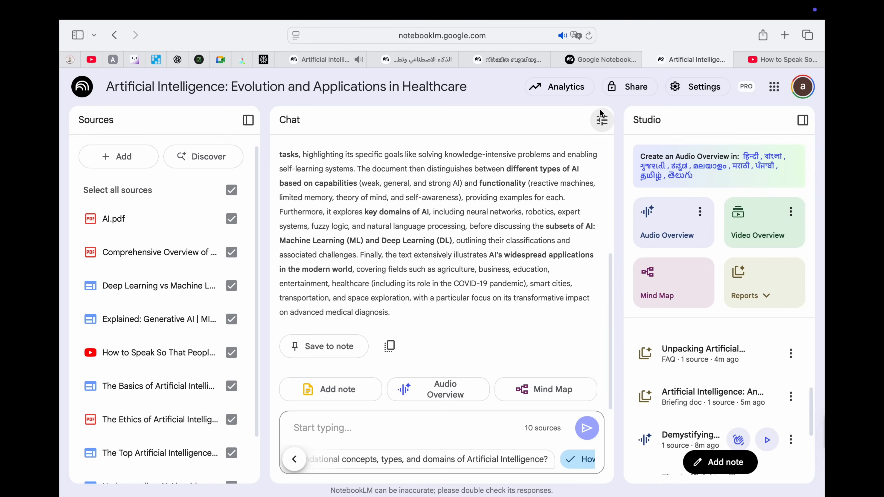
scroll(454, 218, up, 10)
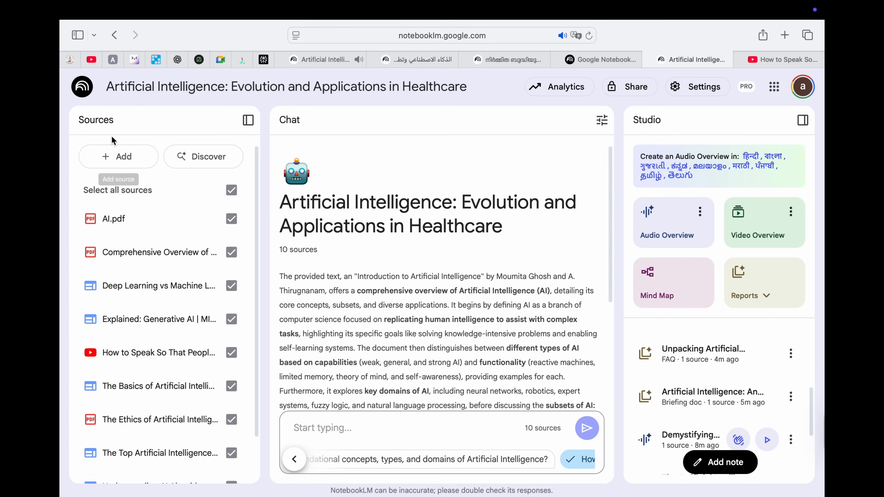
click(238, 86)
Step: Return to the home page and choose Edit title on the Artificial Intelligence notebook card
click(115, 37)
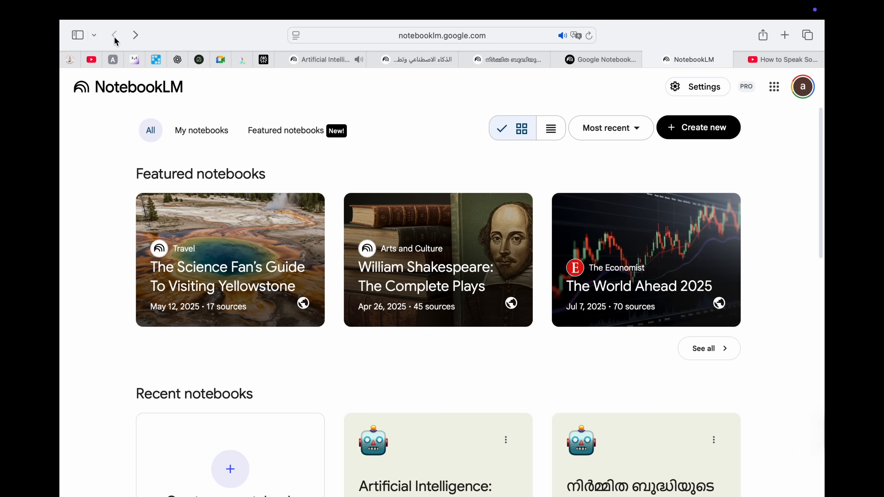
scroll(248, 404, down, 5)
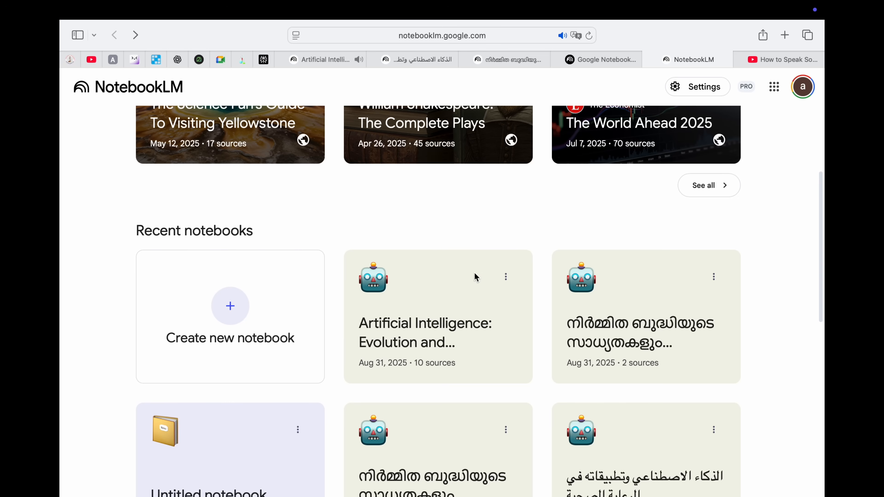
click(506, 276)
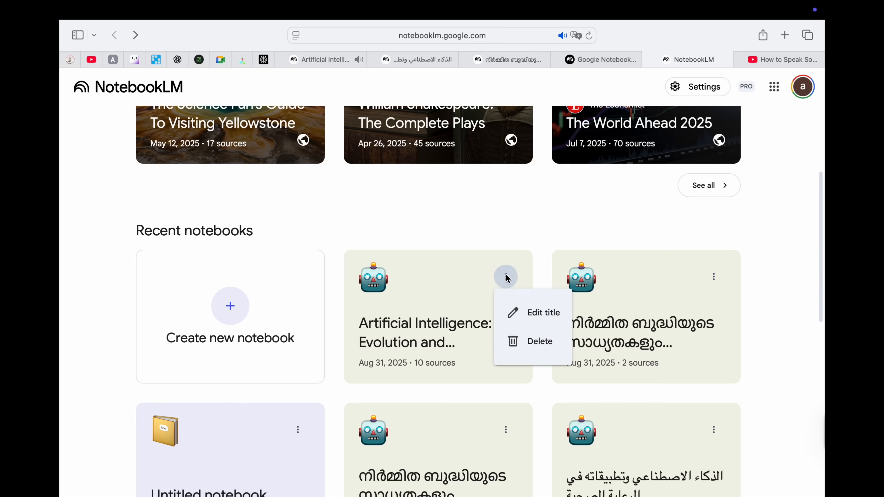
click(526, 311)
Step: Replace the text after 'Intelligence:' with 'Chapter 1' and save the title
click(437, 311)
click(473, 307)
key(shift+Right)
key(shift+Right)
key(shift+Right)
key(shift+Right)
key(shift+Right)
key(shift+Right)
key(shift+Right)
key(shift+Right)
key(shift+Right)
key(shift+Right)
key(shift+Right)
key(shift+Right)
key(shift+Right)
key(shift+Right)
key(shift+Right)
key(shift+Right)
key(shift+Right)
key(shift+Right)
key(shift+Right)
key(shift+Right)
key(shift+Right)
key(shift+Right)
key(shift+Right)
key(shift+Right)
key(shift+Right)
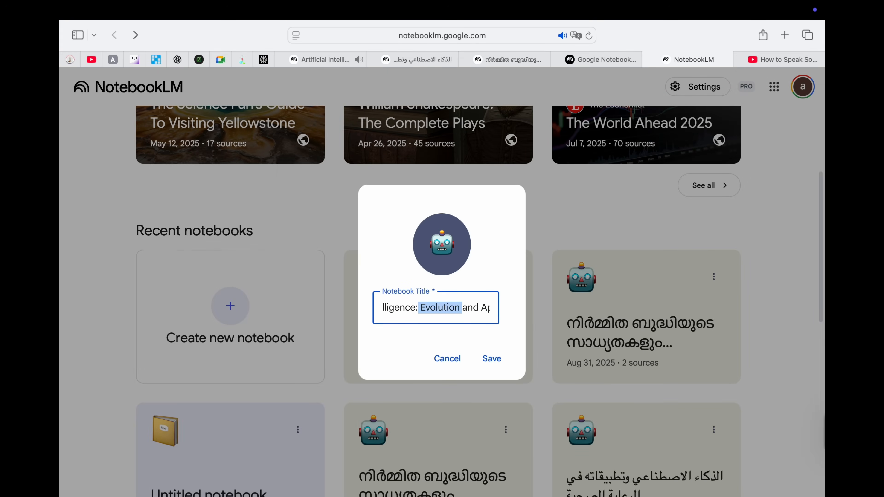
key(shift+Right)
key(shift+Right)
key(shift+Right)
key(shift+Right)
key(shift+Right)
key(shift+Right)
key(shift+Right)
key(shift+Right)
key(shift+Right)
key(shift+Right)
key(shift+Right)
key(shift+Right)
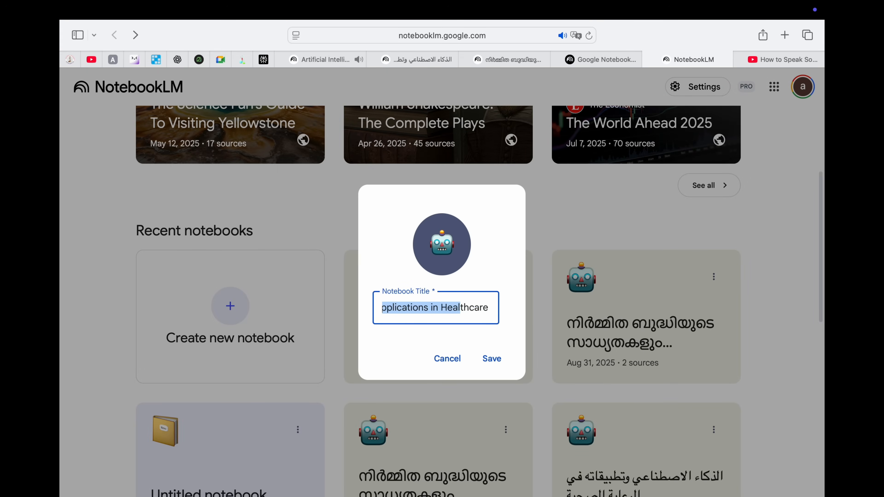
text(Chat)
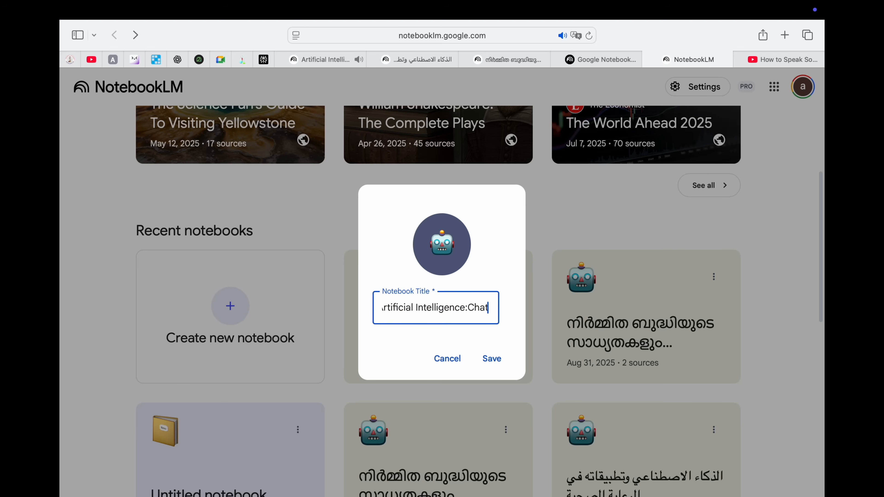
key(BackSpace)
text(pter 1)
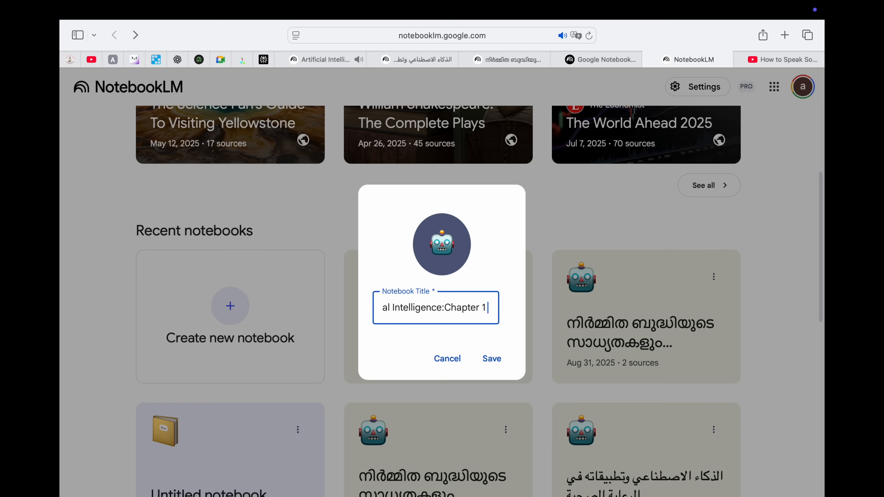
text( - X)
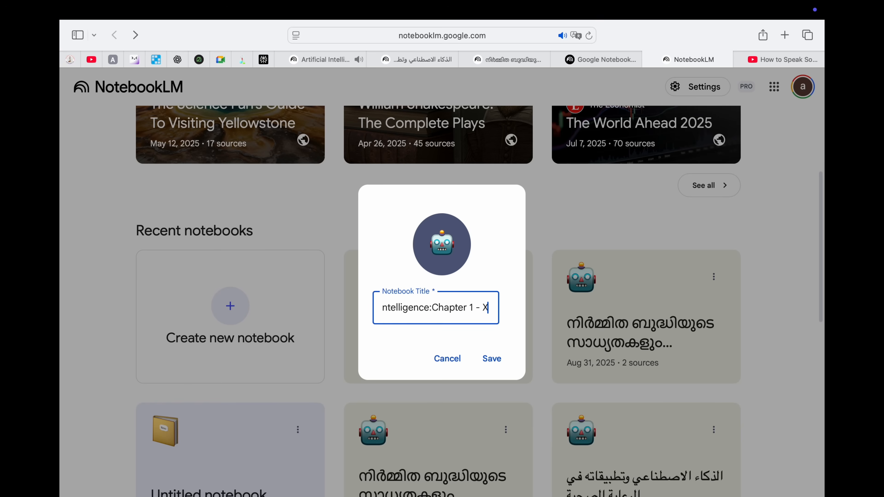
key(BackSpace)
key(BackSpace)
key(BackSpace)
key(BackSpace)
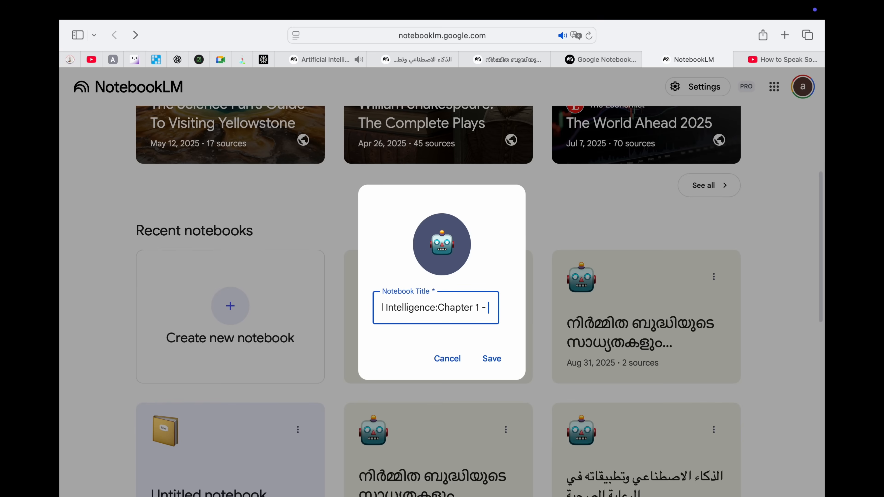
click(492, 358)
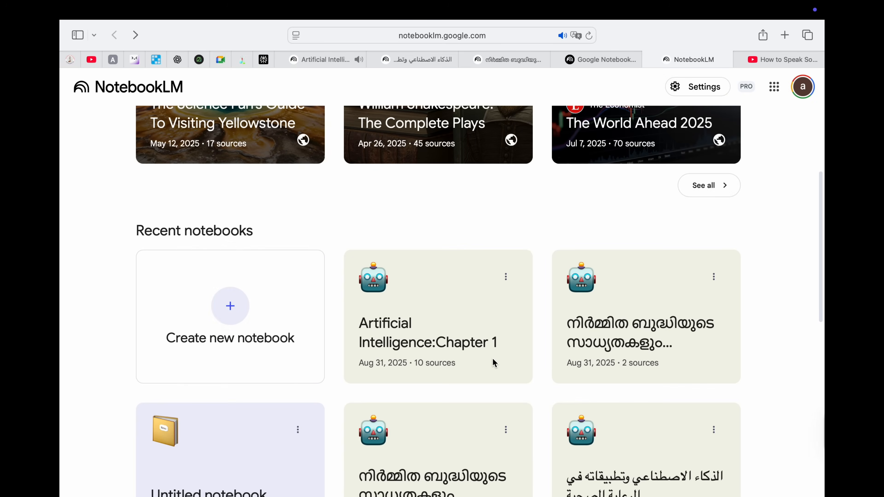